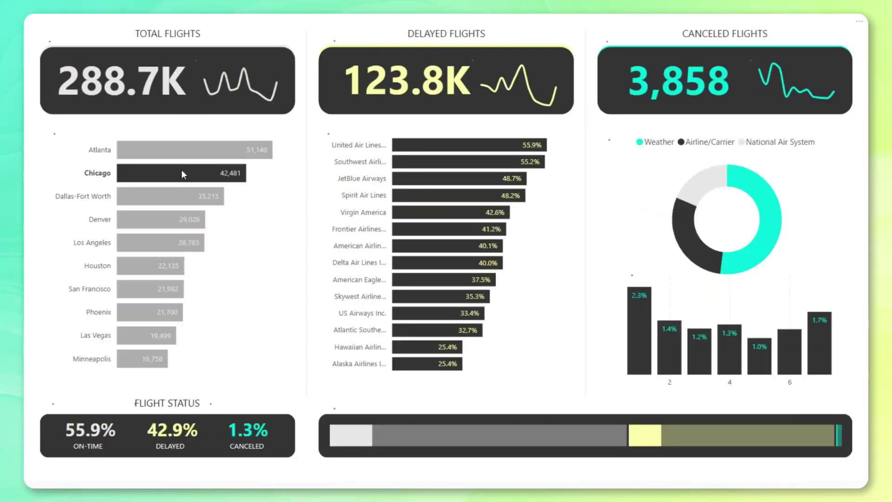
# - Cross-filter the dashboard to United Air Lines, JetBlue Airways and Virgin America
pyautogui.click(438, 165)
pyautogui.click(438, 199)
pyautogui.click(431, 228)
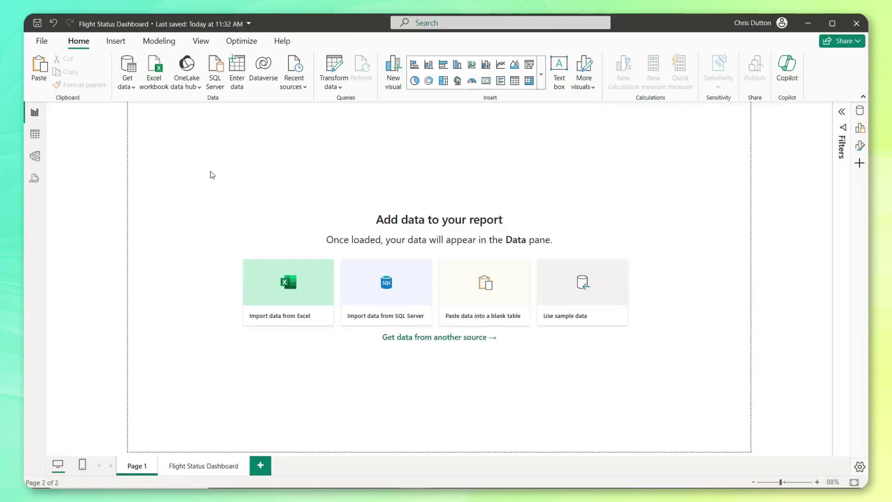
# - Import flights.csv through Get data > Text/CSV to show its preview
pyautogui.click(125, 88)
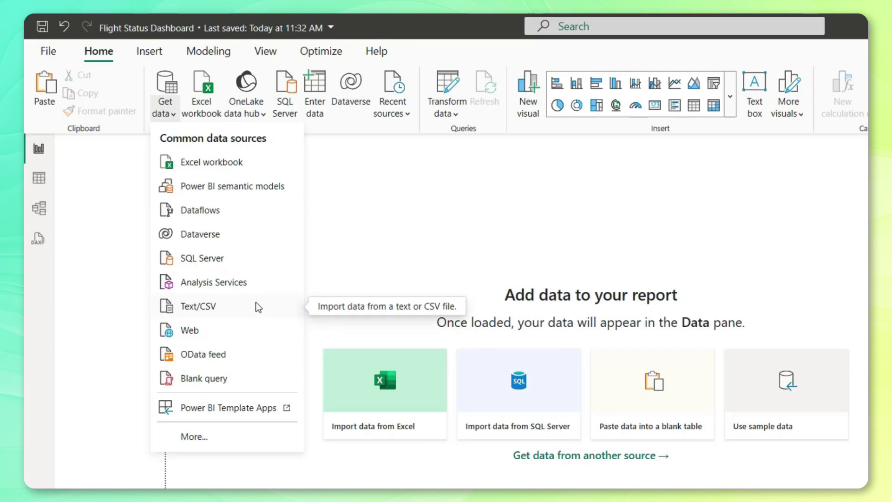
pyautogui.click(233, 314)
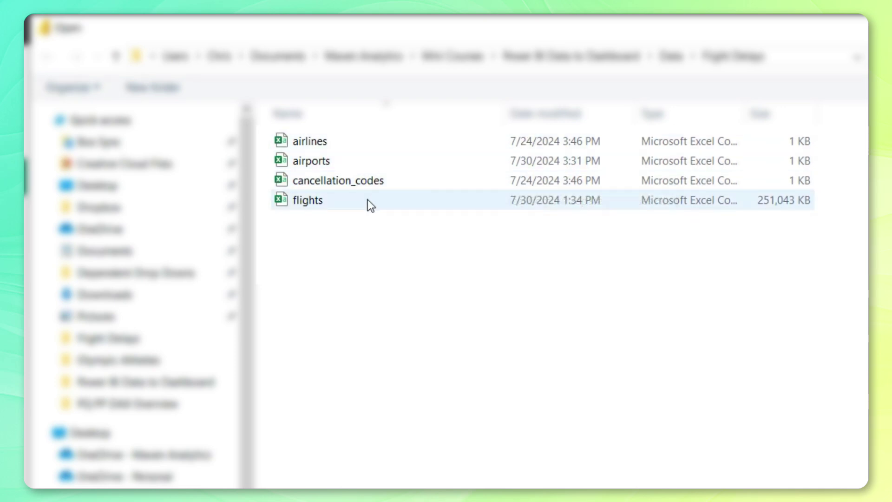
pyautogui.moveTo(367, 199)
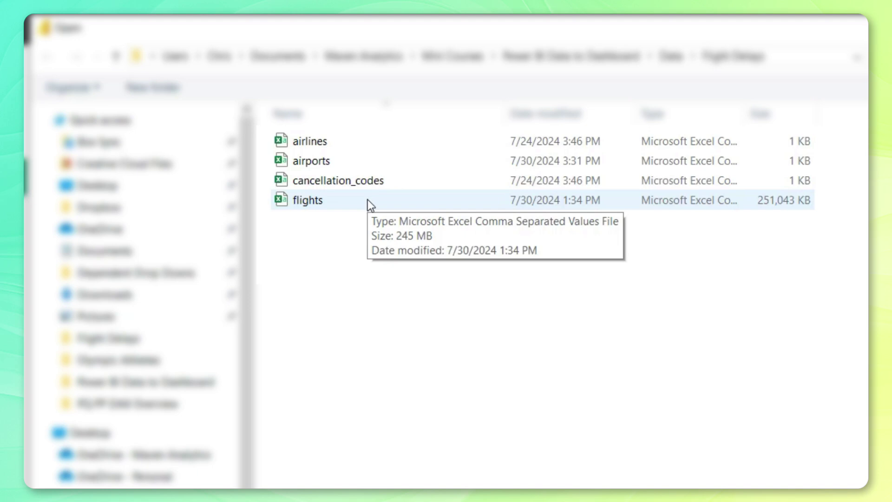
pyautogui.doubleClick(319, 202)
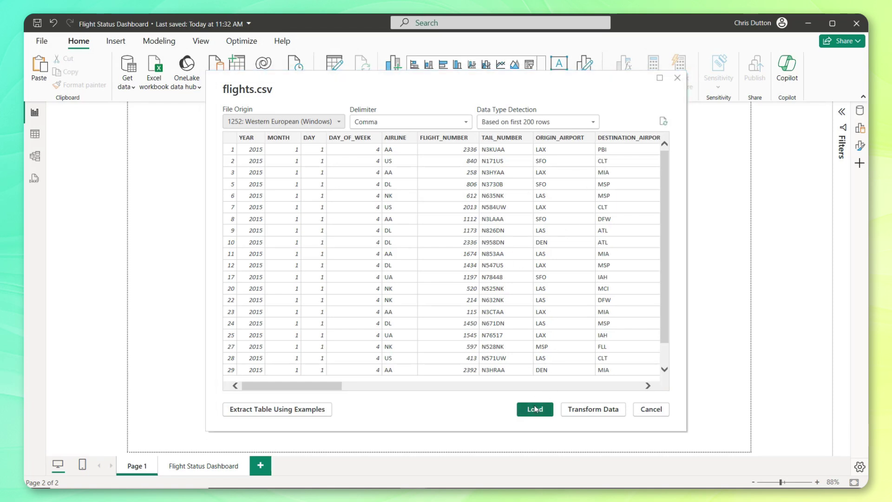
# - Open the flights data in the Power Query Editor and browse its columns
pyautogui.click(595, 409)
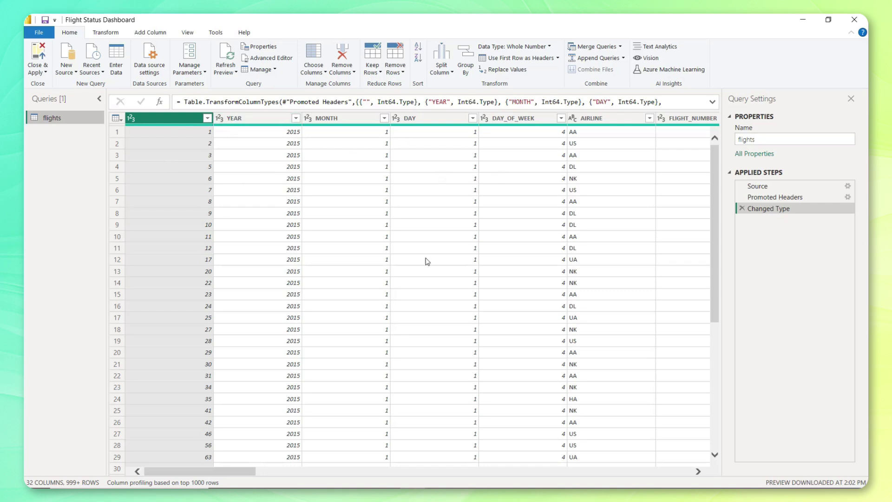
pyautogui.moveTo(245, 471); pyautogui.dragTo(314, 477)
pyautogui.hscroll(5, 314, 474)
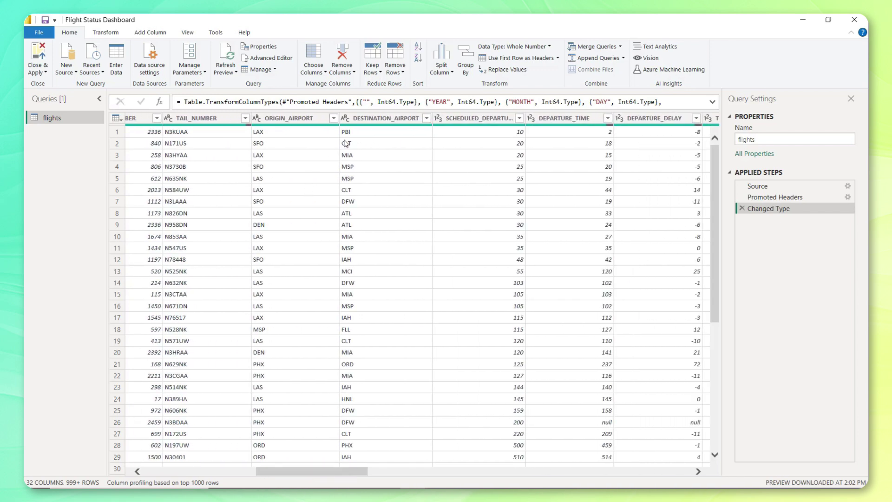
pyautogui.moveTo(324, 470); pyautogui.dragTo(195, 472)
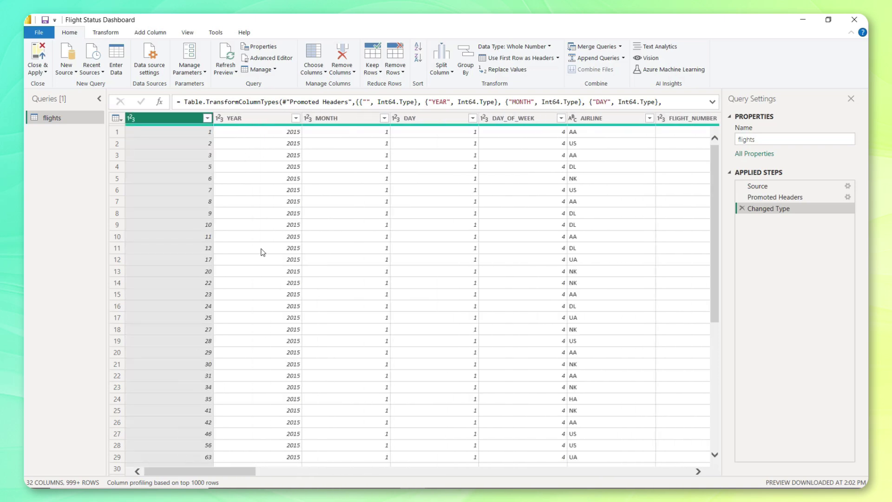
# - Select the YEAR, MONTH, DAY_OF_WEEK, AIRLINE and ORIGIN_AIRPORT columns
pyautogui.click(267, 118)
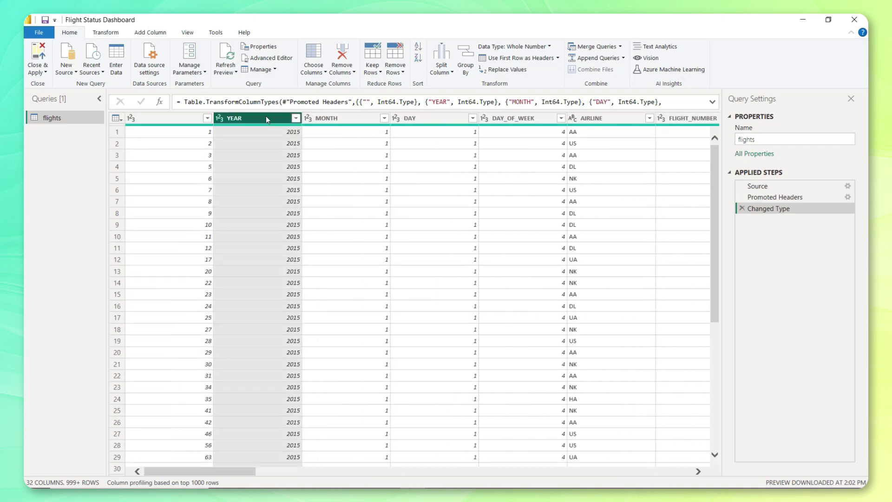
pyautogui.keyDown('ctrl'); pyautogui.click(352, 121); pyautogui.keyUp('ctrl')
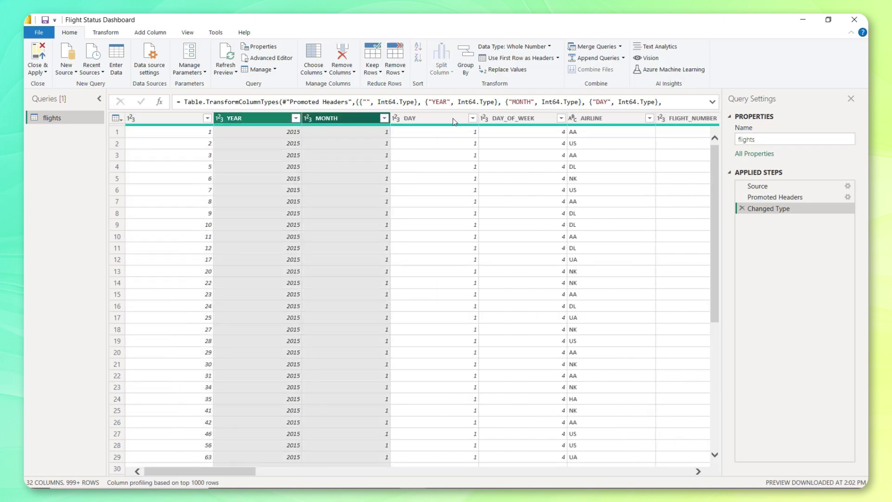
pyautogui.keyDown('ctrl'); pyautogui.click(525, 121); pyautogui.keyUp('ctrl')
pyautogui.keyDown('ctrl'); pyautogui.click(611, 120); pyautogui.keyUp('ctrl')
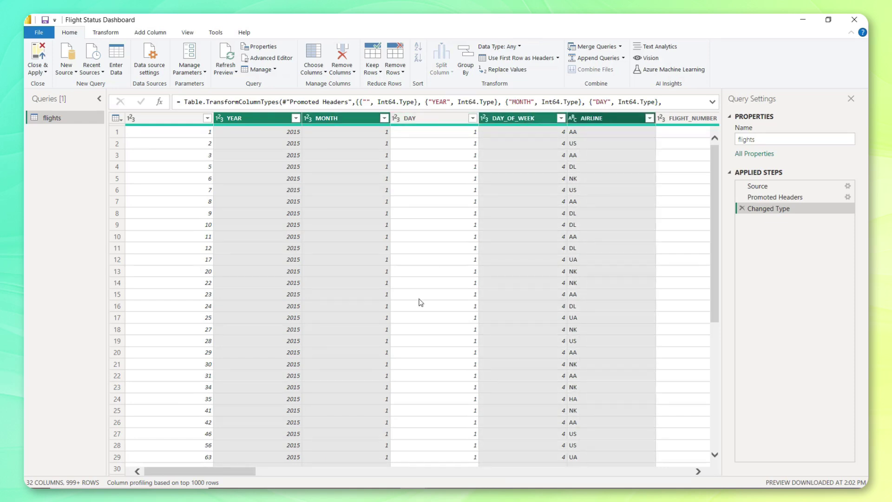
pyautogui.hscroll(6, 407, 232)
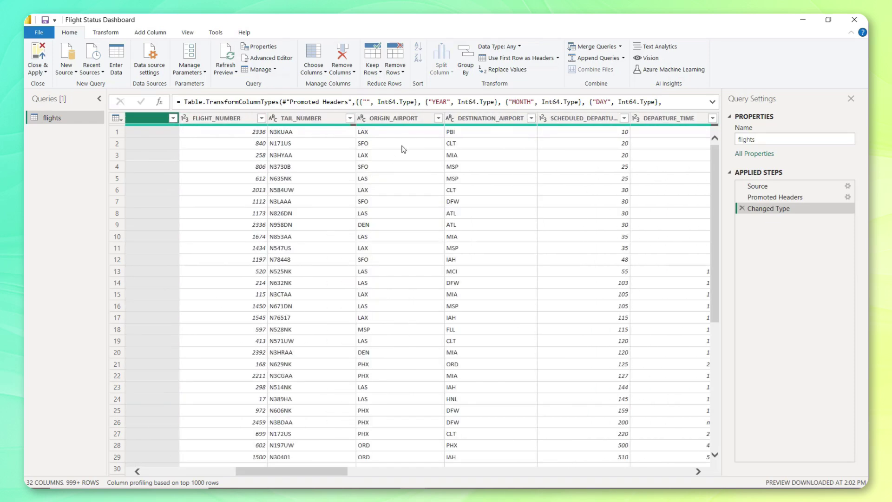
pyautogui.keyDown('ctrl'); pyautogui.click(421, 117); pyautogui.keyUp('ctrl')
# - Add DEPARTURE_DELAY, CANCELLED and CANCELLATION_REASON to the selection, then remove all other columns
pyautogui.moveTo(314, 473); pyautogui.dragTo(381, 472)
pyautogui.keyDown('ctrl'); pyautogui.click(426, 120); pyautogui.keyUp('ctrl')
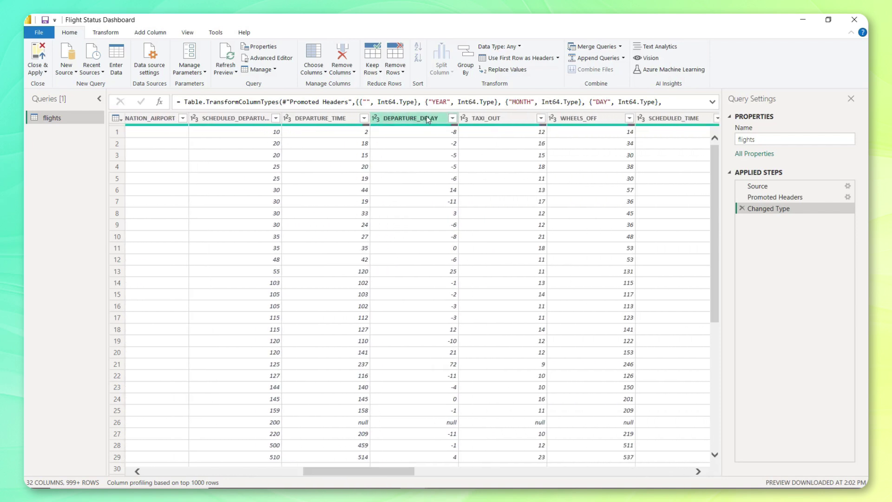
pyautogui.keyDown('ctrl'); pyautogui.click(427, 118); pyautogui.keyUp('ctrl')
pyautogui.moveTo(373, 475); pyautogui.dragTo(601, 479)
pyautogui.keyDown('ctrl'); pyautogui.click(399, 119); pyautogui.keyUp('ctrl')
pyautogui.keyDown('ctrl'); pyautogui.click(486, 120); pyautogui.keyUp('ctrl')
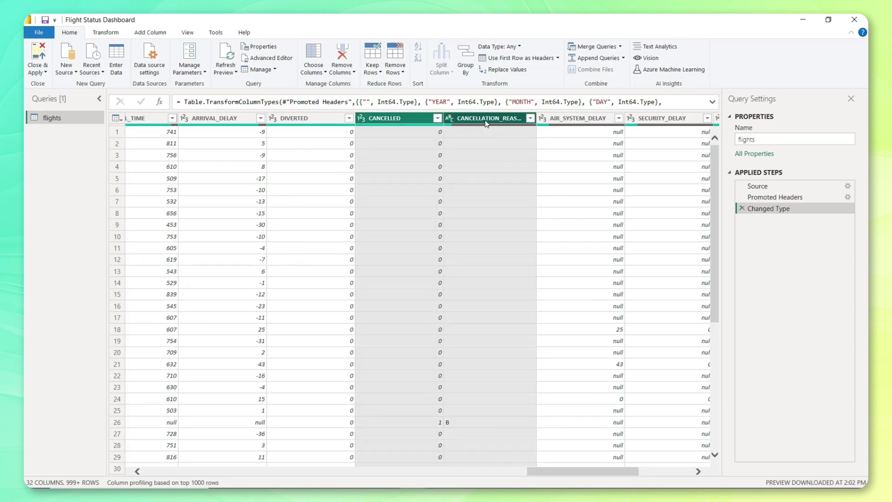
pyautogui.rightClick(487, 122)
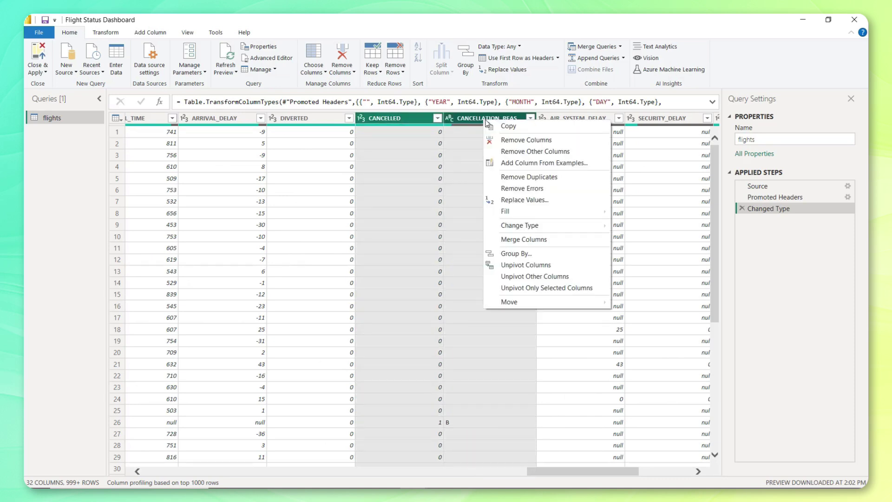
pyautogui.click(515, 151)
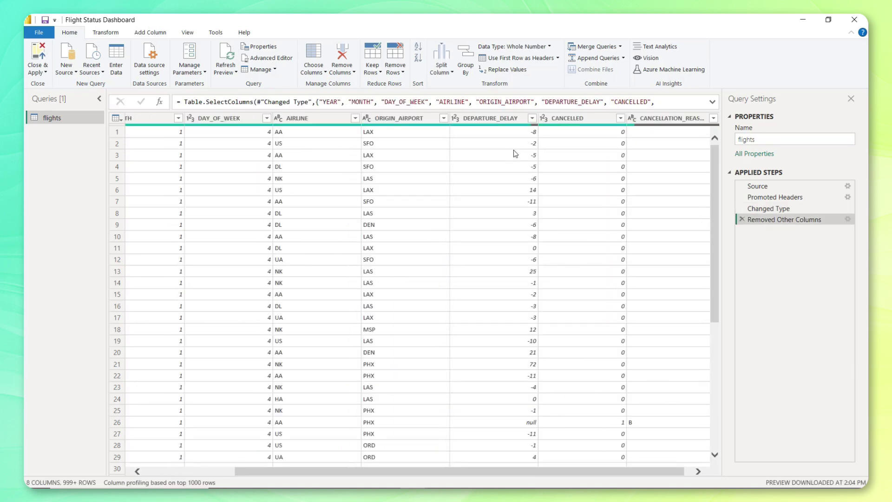
pyautogui.moveTo(440, 471); pyautogui.dragTo(445, 470)
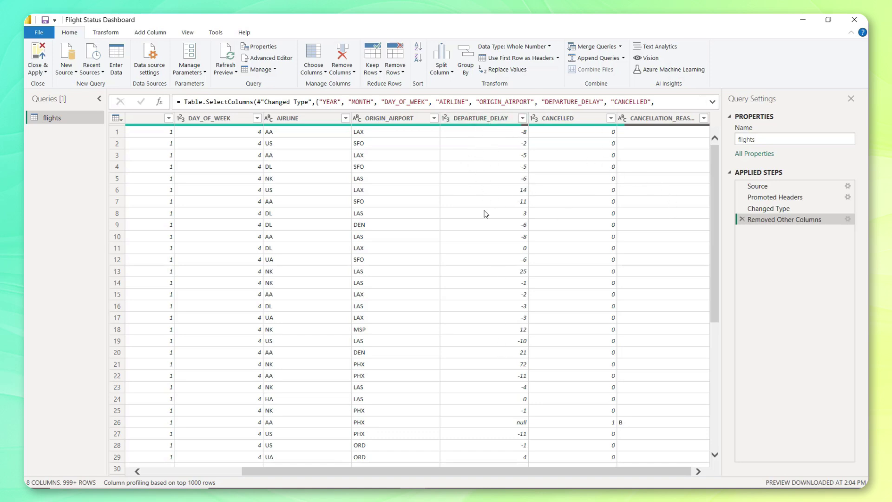
# - Check the CANCELLED values and start a conditional column named Status
pyautogui.click(611, 120)
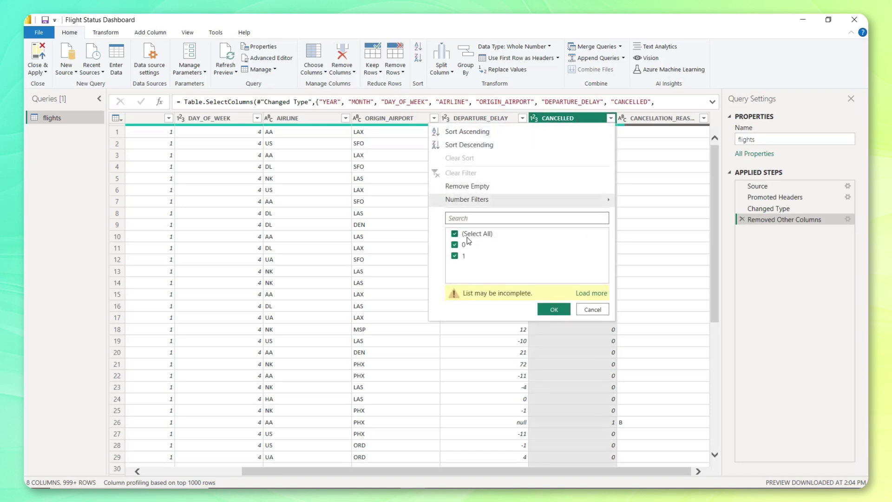
pyautogui.click(584, 310)
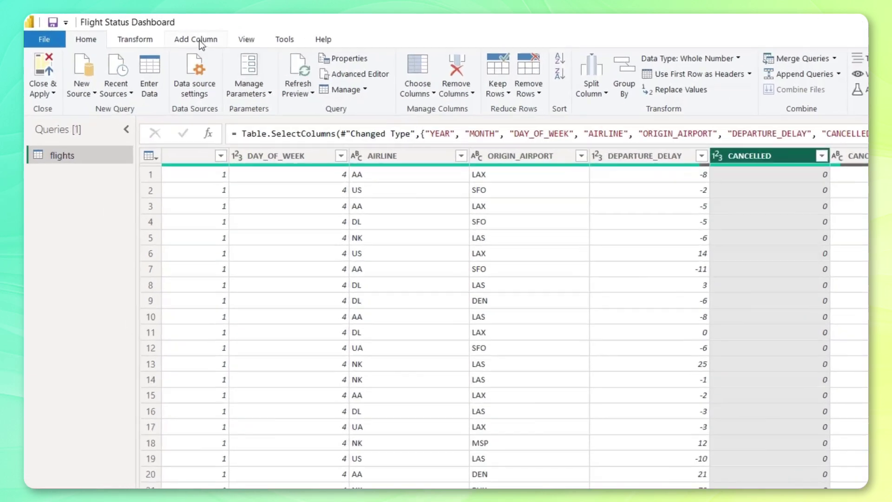
pyautogui.click(152, 33)
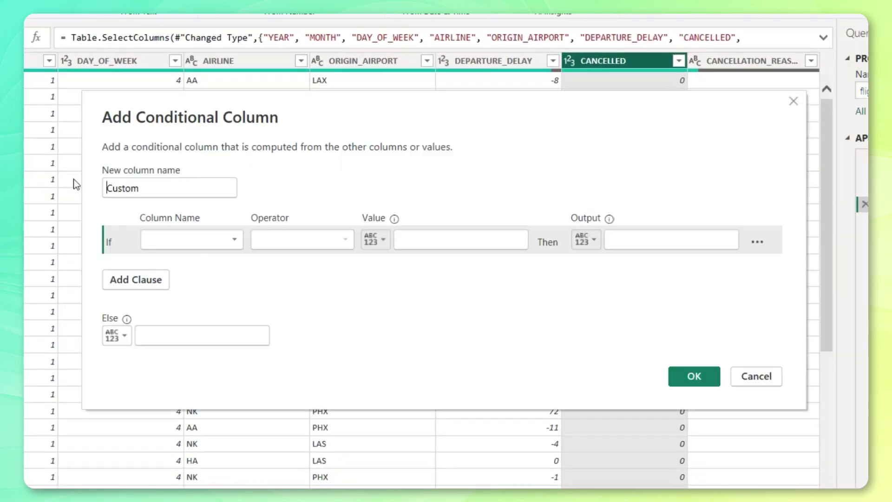
pyautogui.hotkey('ctrl', 'a')
pyautogui.write('Status')
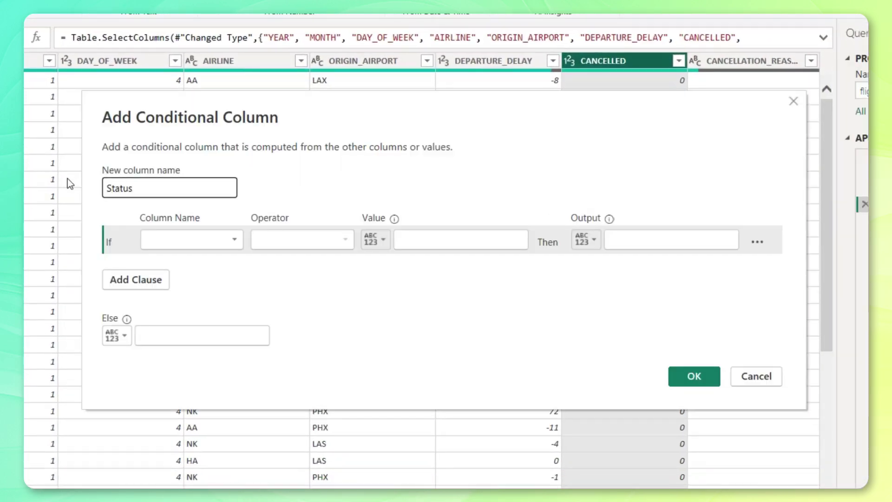
# - Add the first rule: if CANCELLED equals 1, output Canceled
pyautogui.click(234, 241)
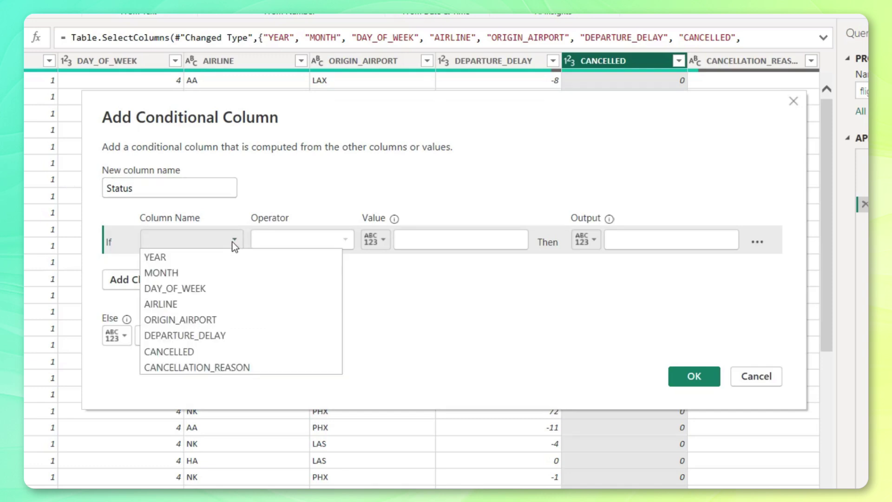
pyautogui.click(189, 352)
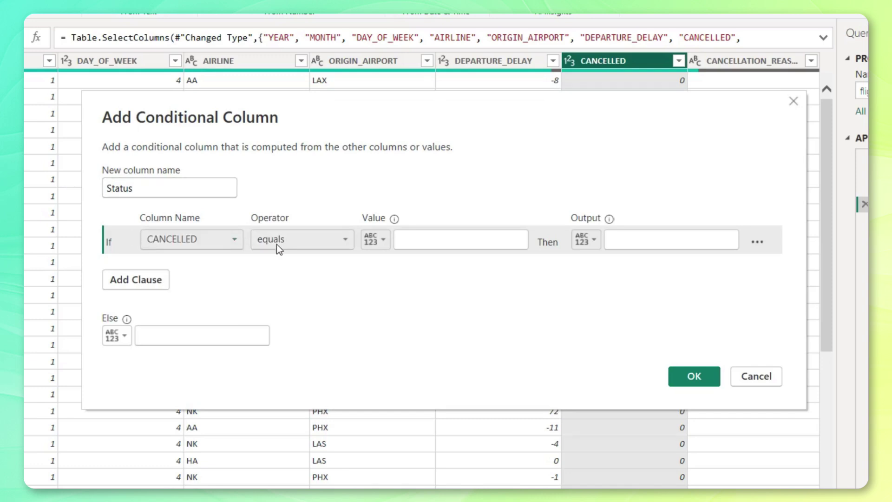
pyautogui.click(421, 241)
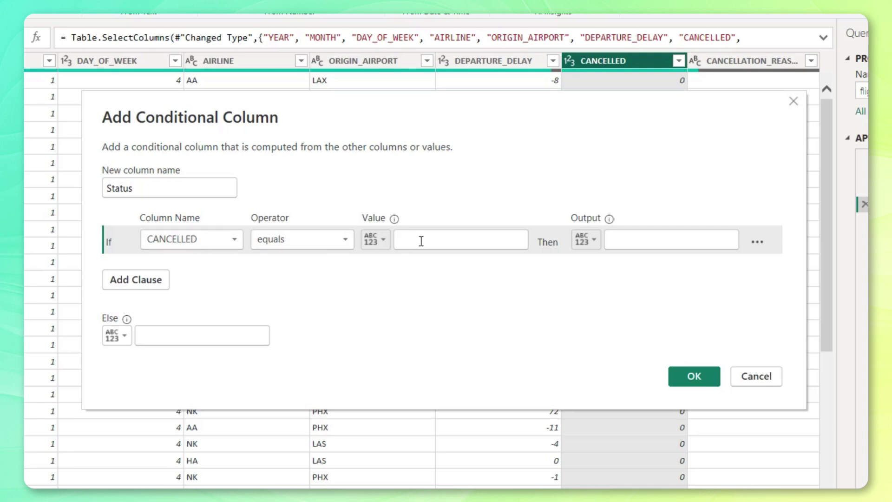
pyautogui.write('1')
pyautogui.click(635, 242)
pyautogui.write('Canceled')
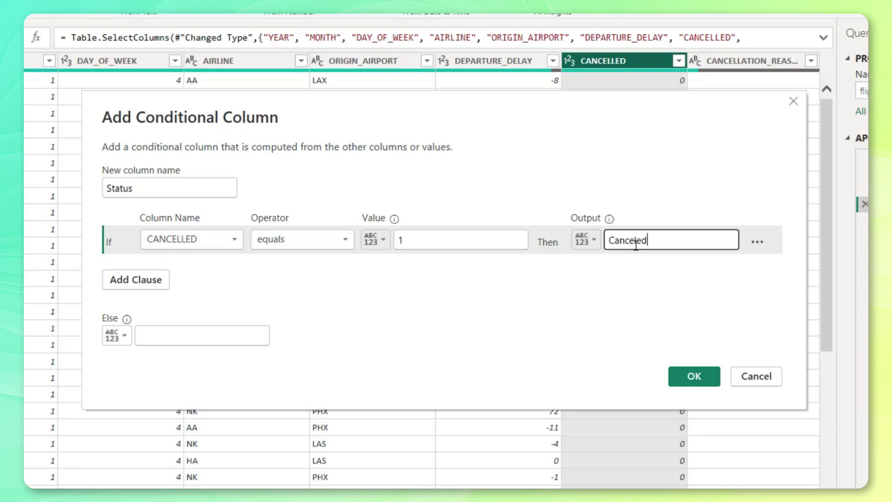
# - Add the rule DEPARTURE_DELAY greater than 0 gives Delayed, set Else to On-Time, and confirm
pyautogui.click(165, 278)
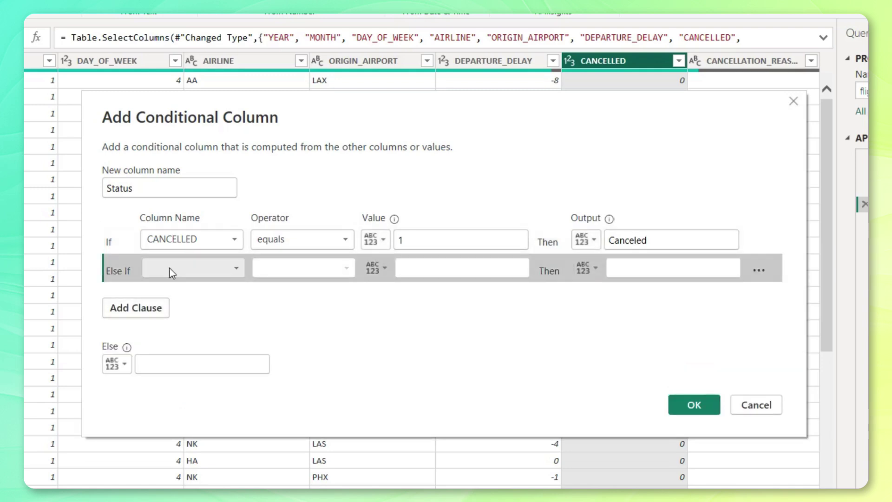
pyautogui.click(229, 266)
pyautogui.click(197, 362)
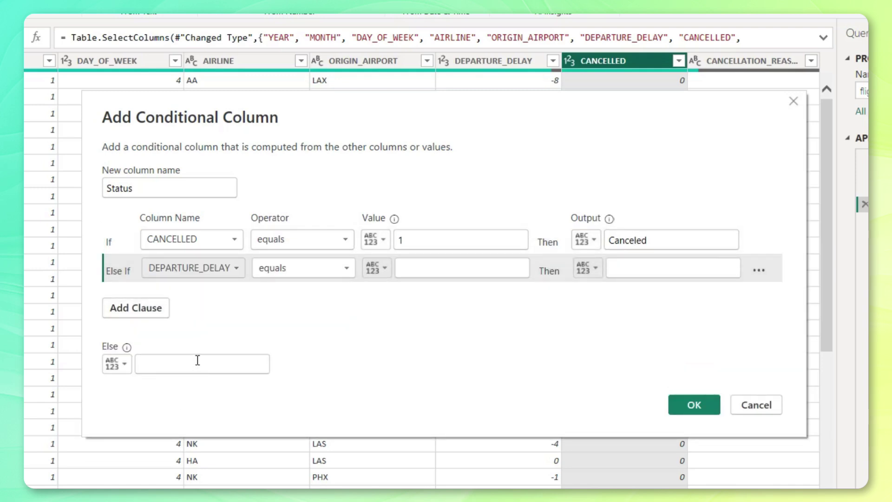
pyautogui.click(321, 273)
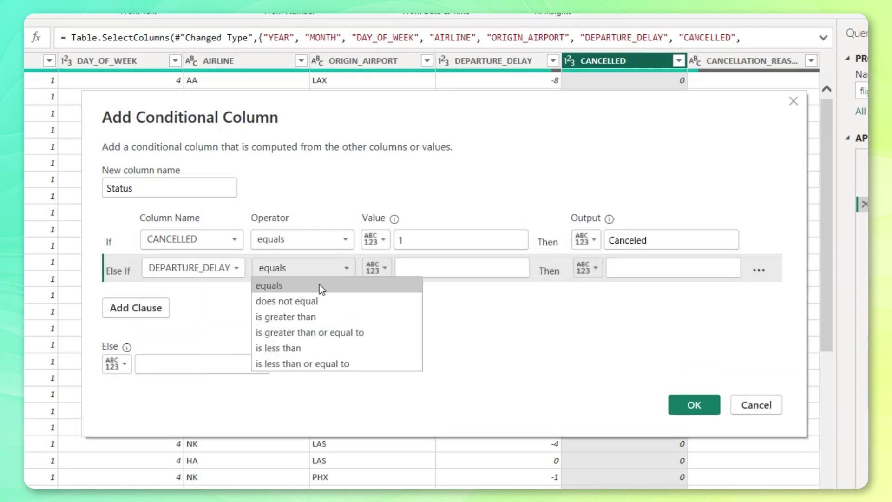
pyautogui.click(295, 318)
pyautogui.click(426, 273)
pyautogui.write('0')
pyautogui.click(633, 272)
pyautogui.write('Delayed')
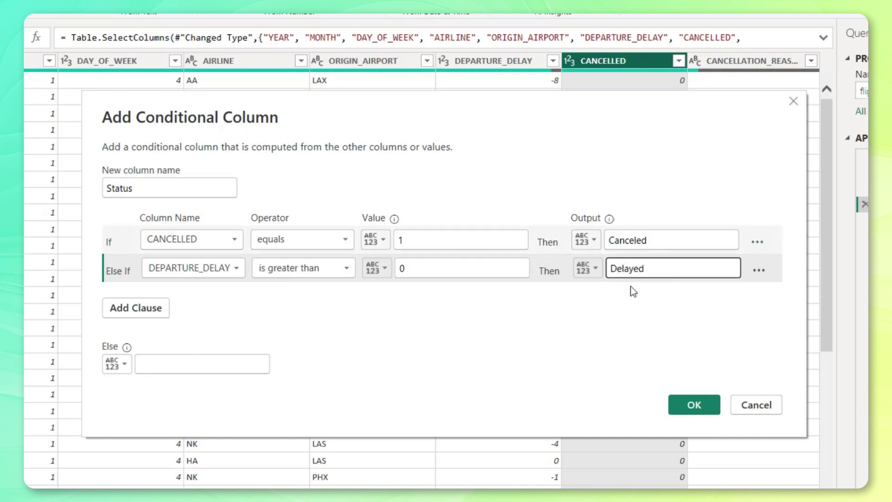
pyautogui.click(176, 362)
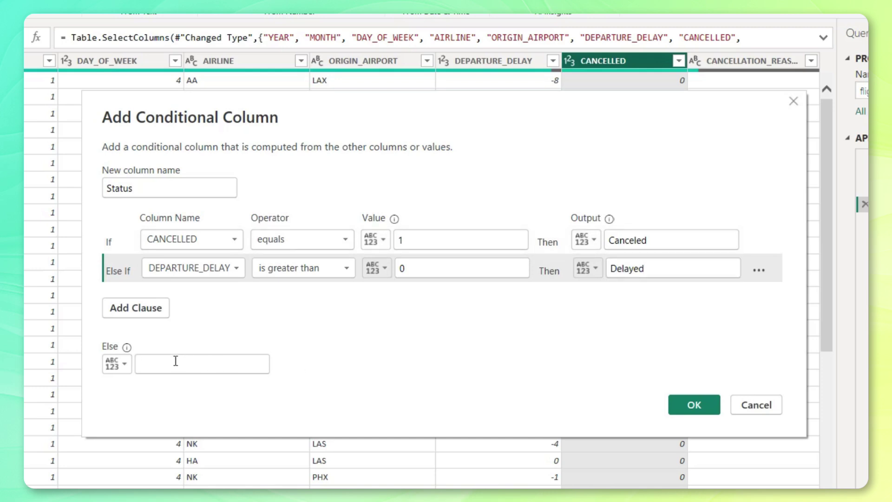
pyautogui.write('On-Time')
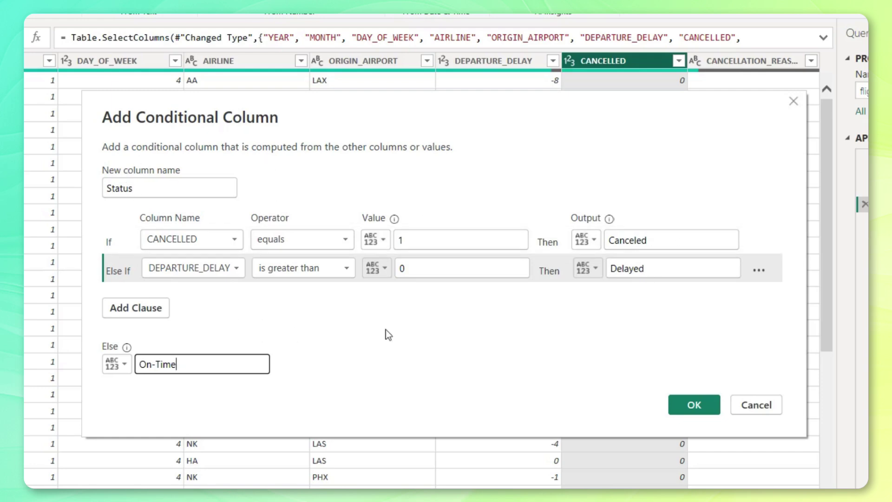
pyautogui.click(684, 398)
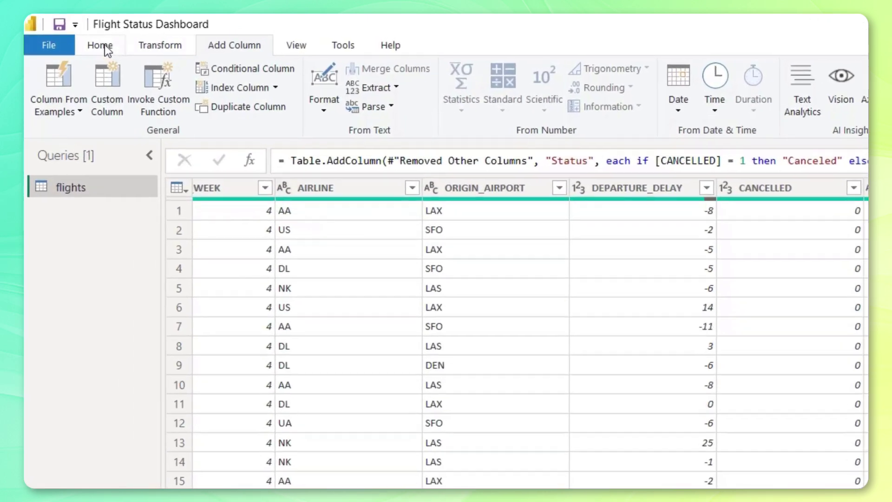
# - Close & Apply the flights query to load it into the model
pyautogui.click(70, 32)
pyautogui.click(55, 107)
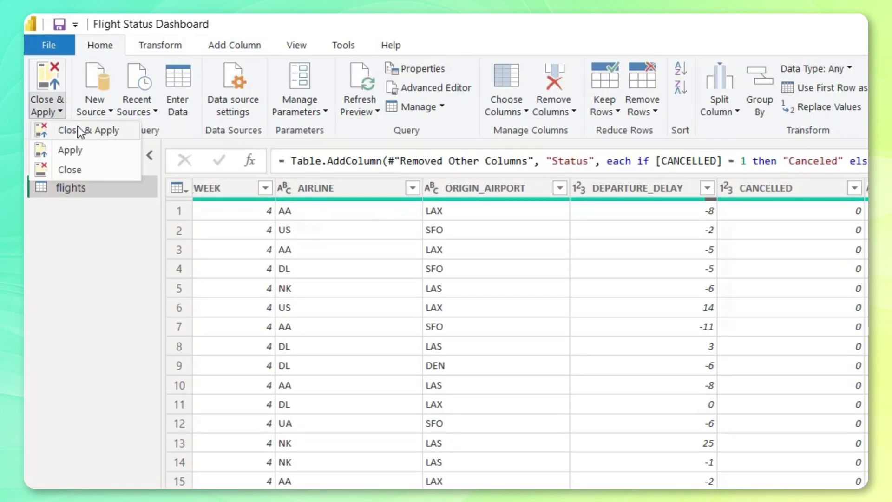
pyautogui.click(77, 126)
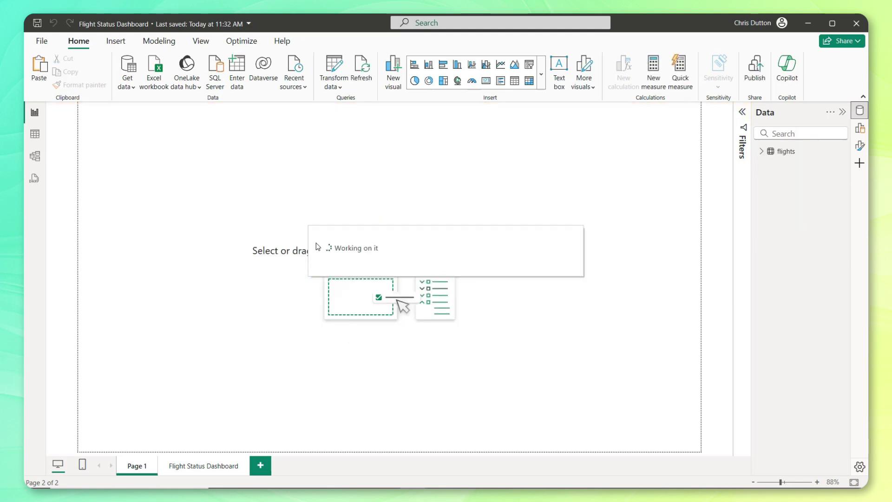
# - Show the 1,949,742 flights rows, including Status, in Table view
pyautogui.click(34, 136)
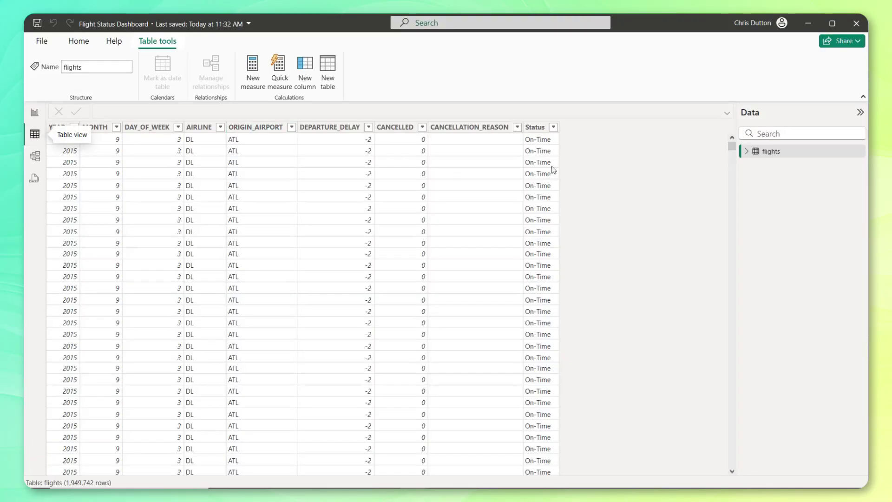
pyautogui.click(791, 151)
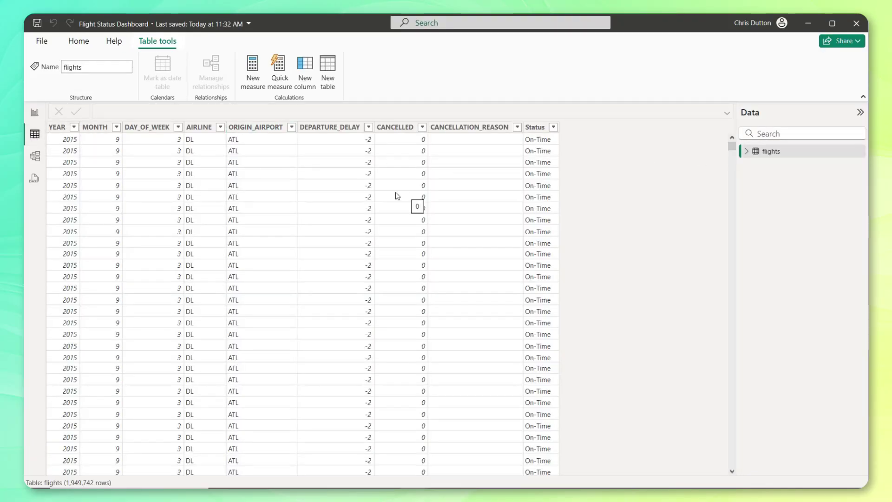
pyautogui.click(80, 47)
# - Import airlines.csv, promote its first row to IATA_CODE/AIRLINE headers, load it and view its 14 rows
pyautogui.click(99, 82)
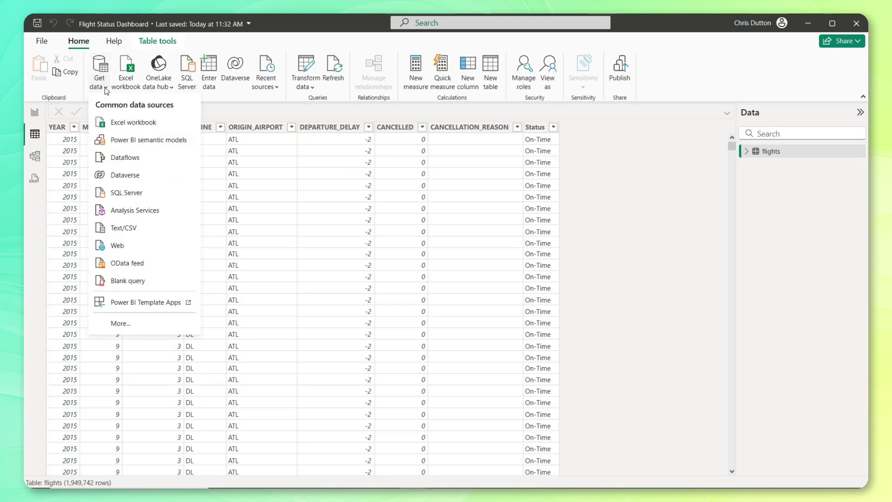
pyautogui.click(132, 229)
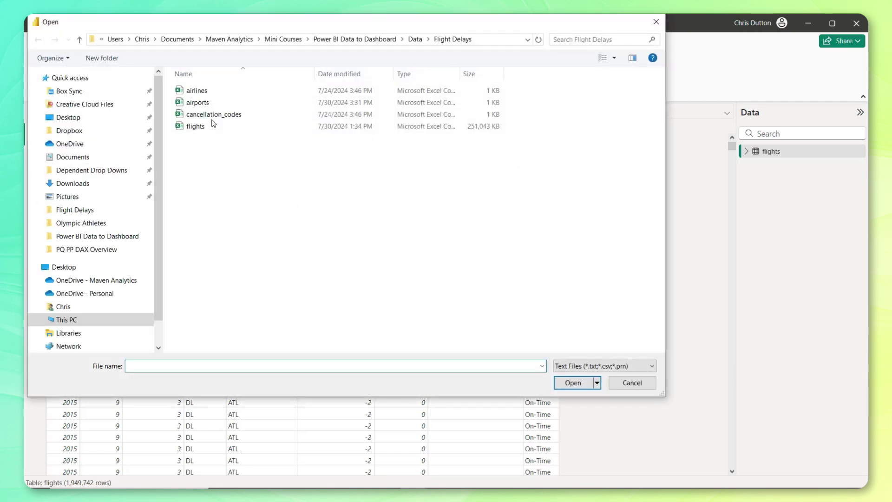
pyautogui.doubleClick(190, 91)
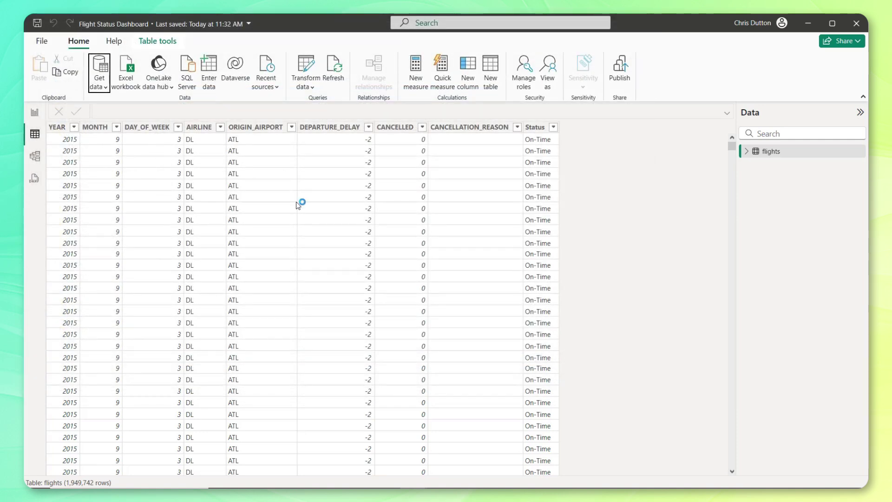
pyautogui.click(582, 408)
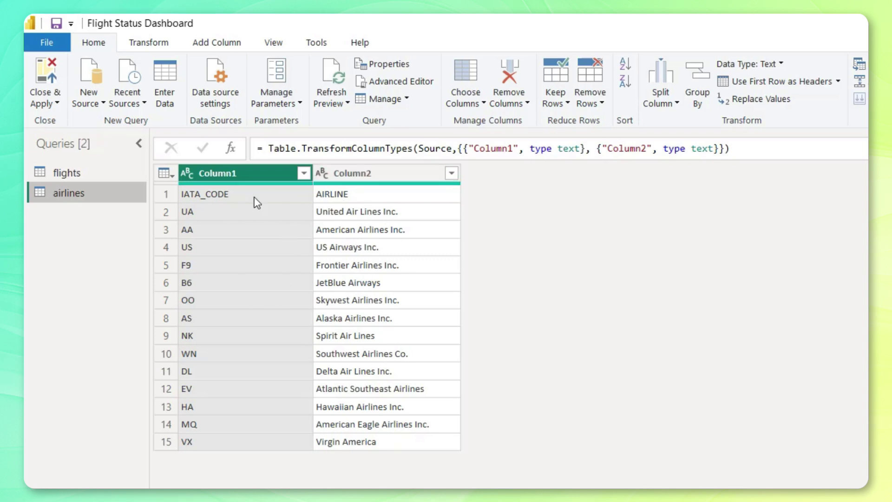
pyautogui.click(782, 85)
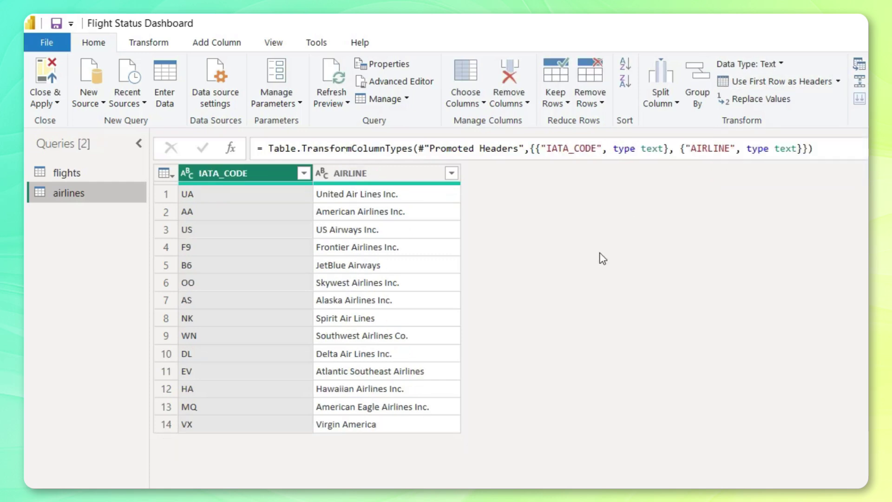
pyautogui.click(45, 102)
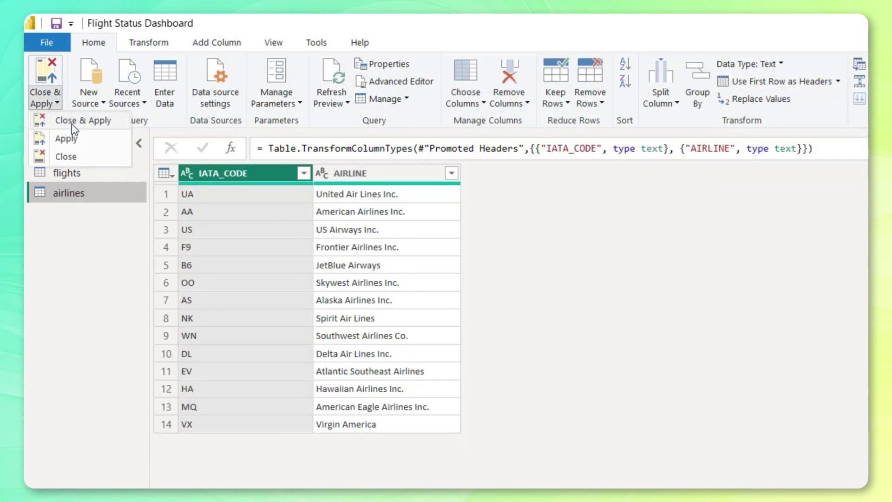
pyautogui.click(71, 121)
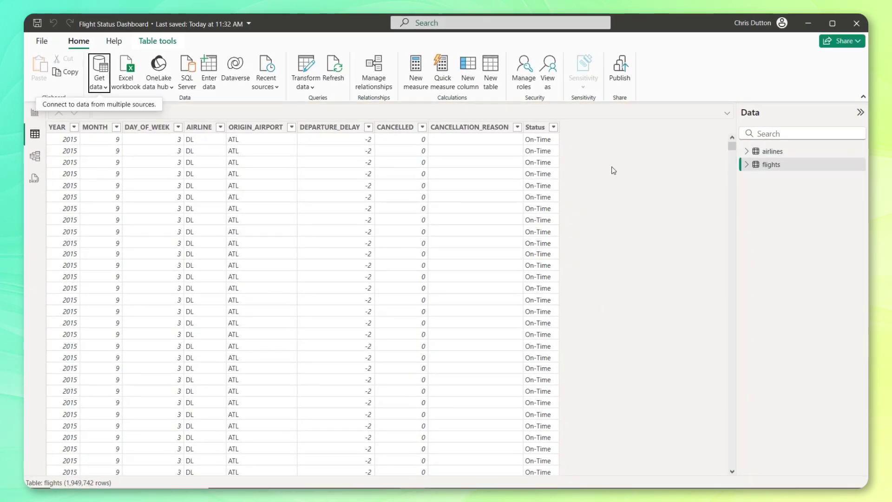
pyautogui.click(772, 152)
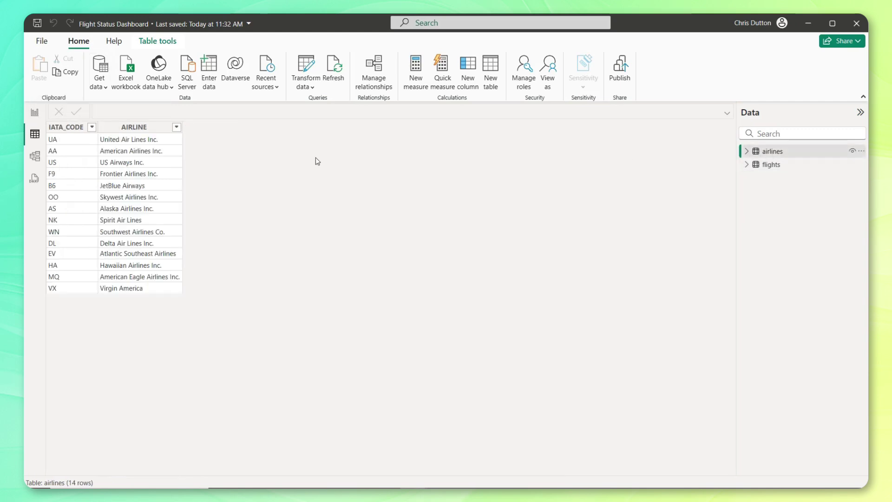
# - Import airports.csv through Power Query and load it as a 10-row airports table
pyautogui.click(99, 78)
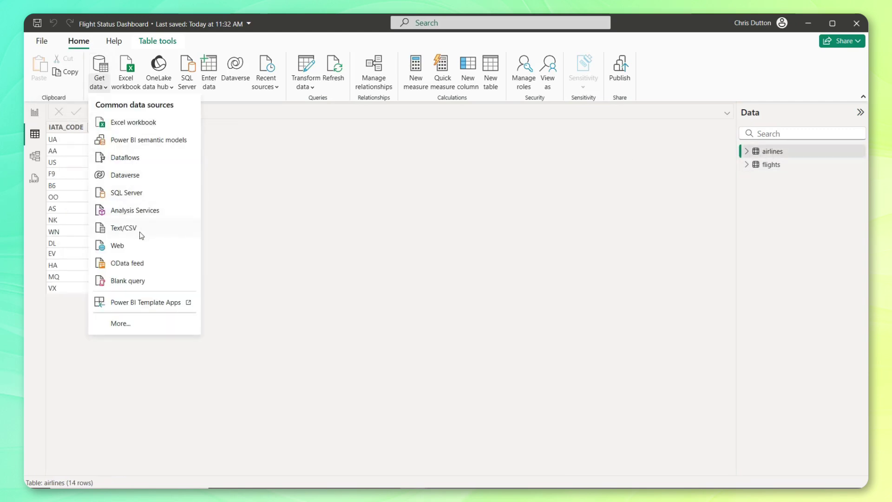
pyautogui.click(124, 228)
pyautogui.doubleClick(204, 106)
pyautogui.click(593, 409)
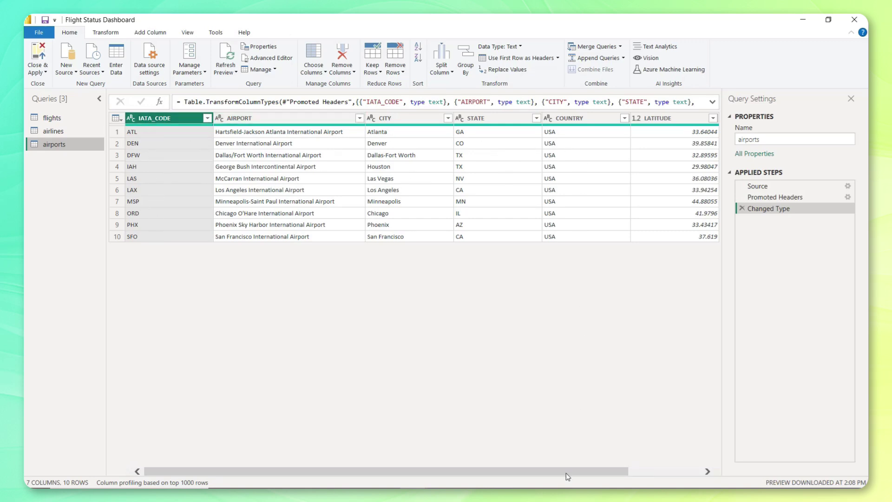
pyautogui.moveTo(567, 471); pyautogui.dragTo(640, 472)
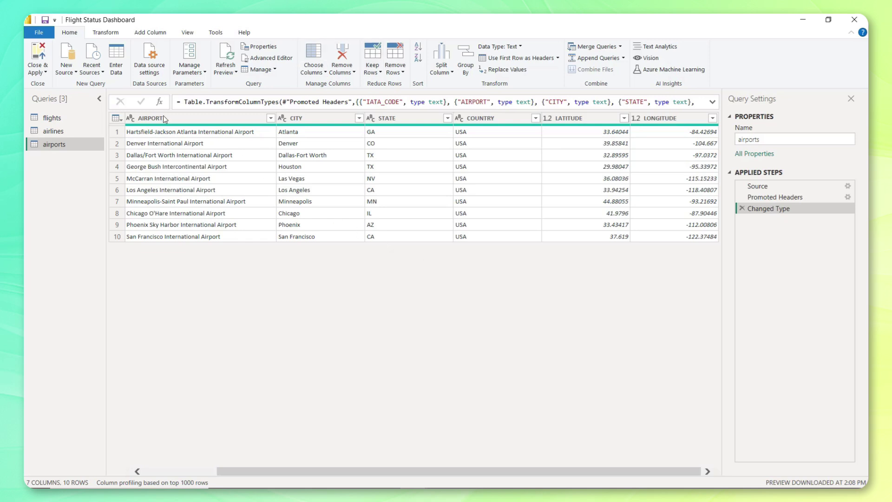
pyautogui.click(44, 73)
pyautogui.click(54, 85)
# - View the airports rows, then import cancellation_codes.csv with first-row headers and load it
pyautogui.click(769, 170)
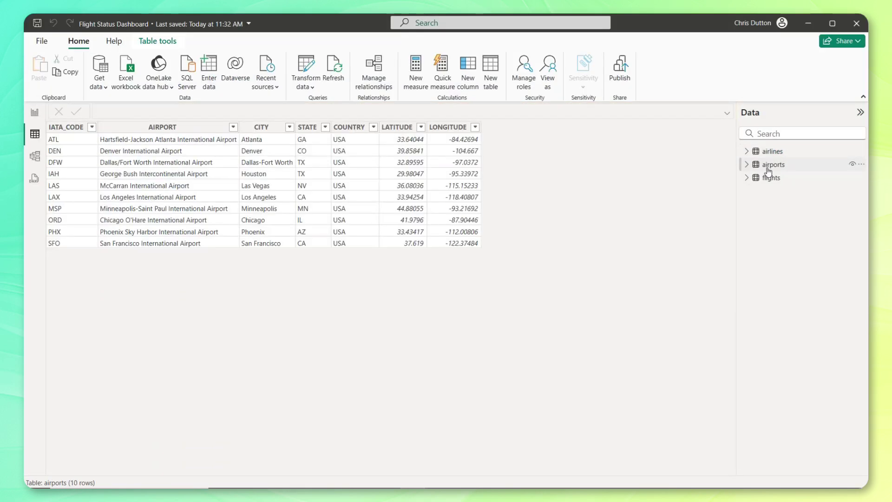
pyautogui.click(106, 87)
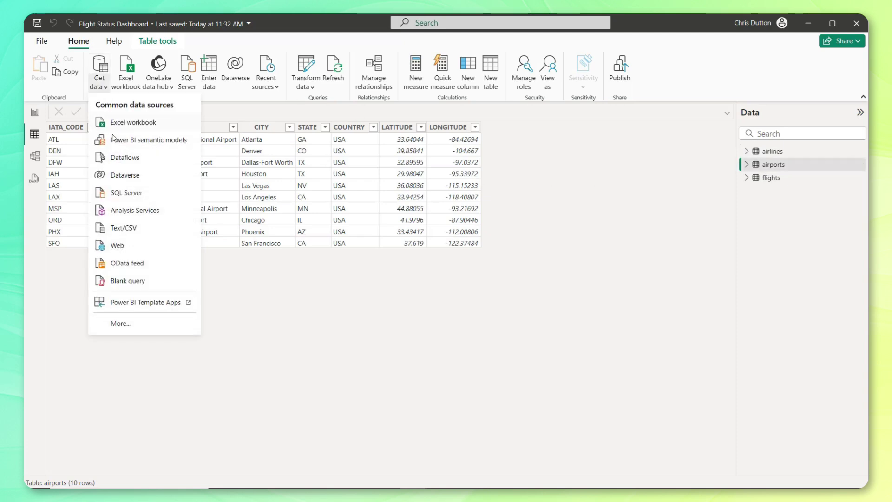
pyautogui.click(125, 226)
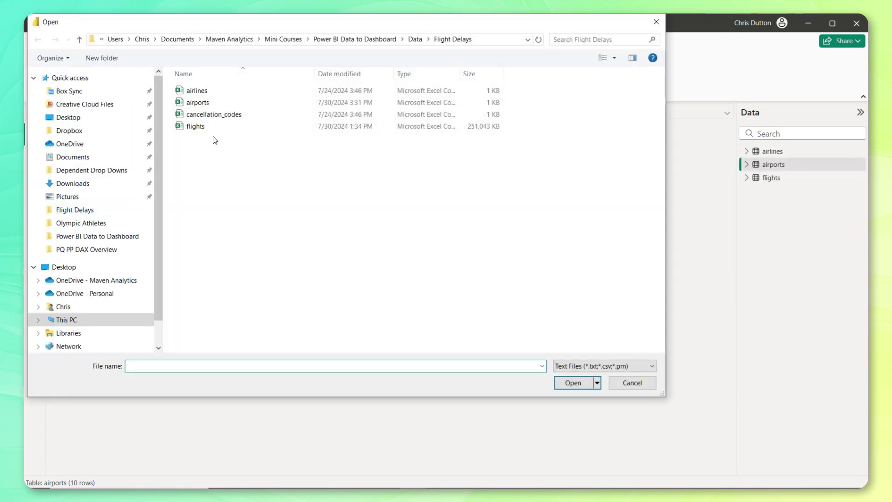
pyautogui.doubleClick(214, 115)
pyautogui.click(591, 410)
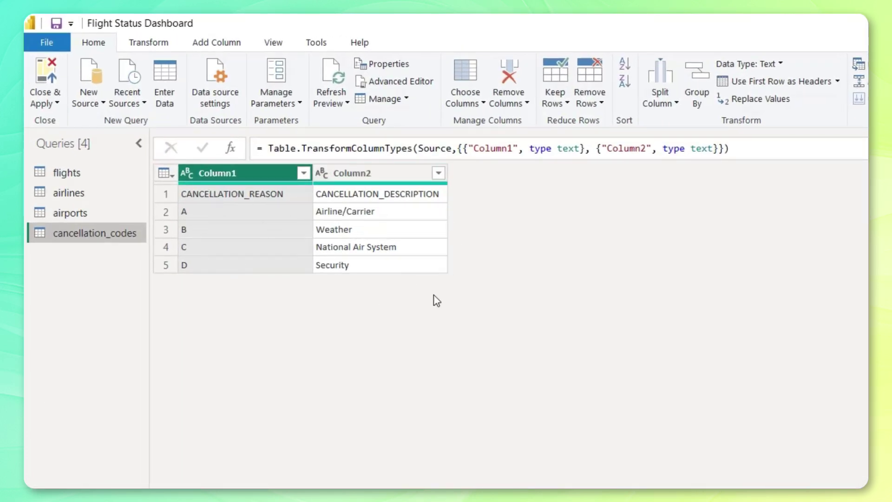
pyautogui.click(753, 81)
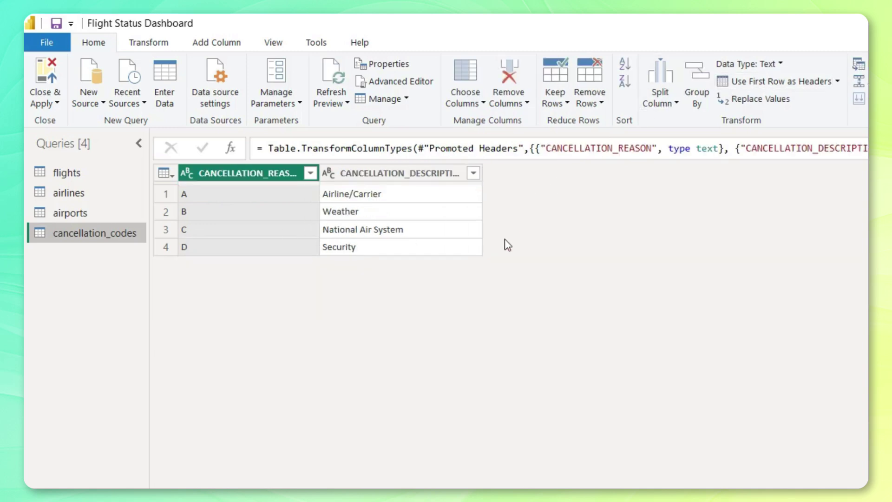
pyautogui.click(44, 103)
pyautogui.click(81, 120)
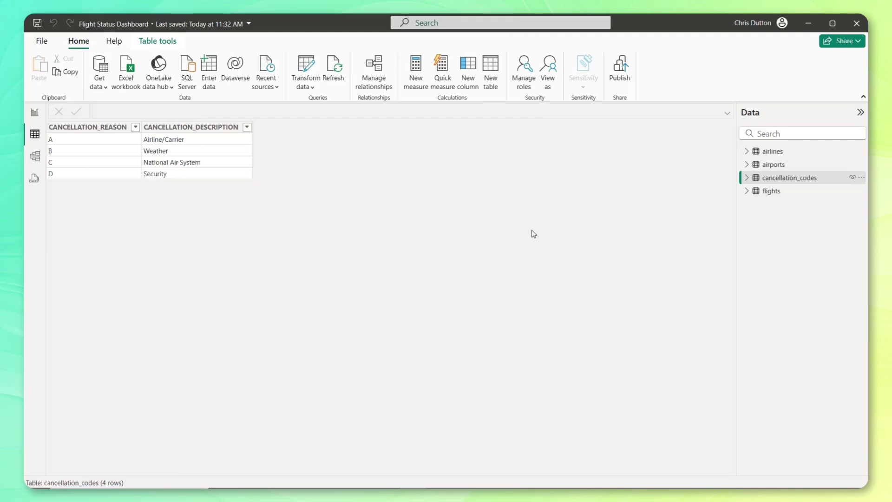
# - In Model view, arrange flights centred, airlines top-left, airports top-right, cancellation_codes bottom-right
pyautogui.click(33, 160)
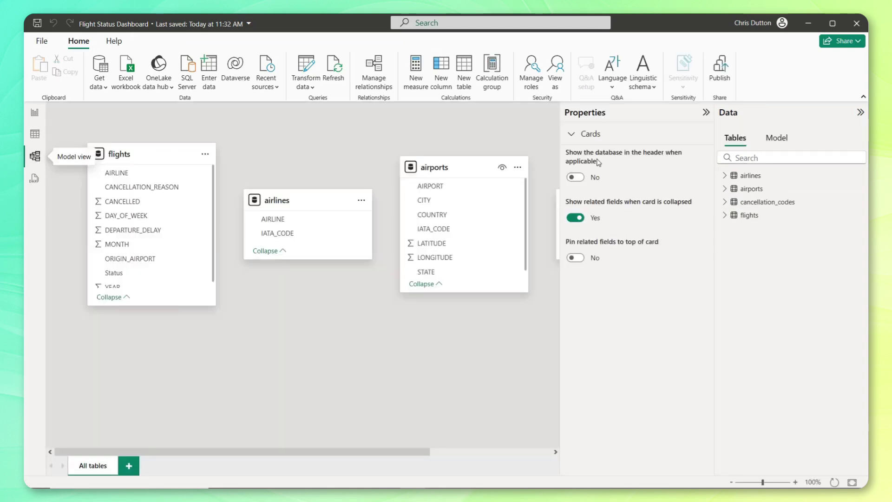
pyautogui.click(702, 114)
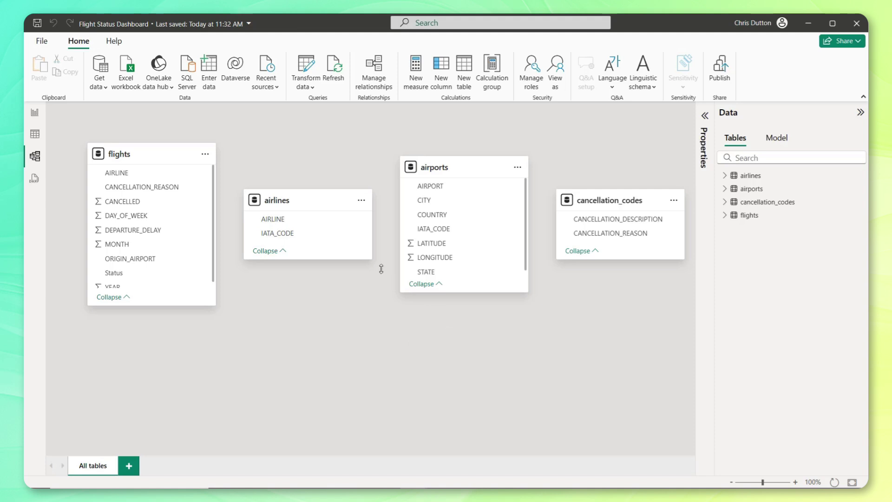
pyautogui.moveTo(149, 156); pyautogui.dragTo(300, 251)
pyautogui.moveTo(297, 201); pyautogui.dragTo(142, 155)
pyautogui.moveTo(446, 160); pyautogui.dragTo(450, 147)
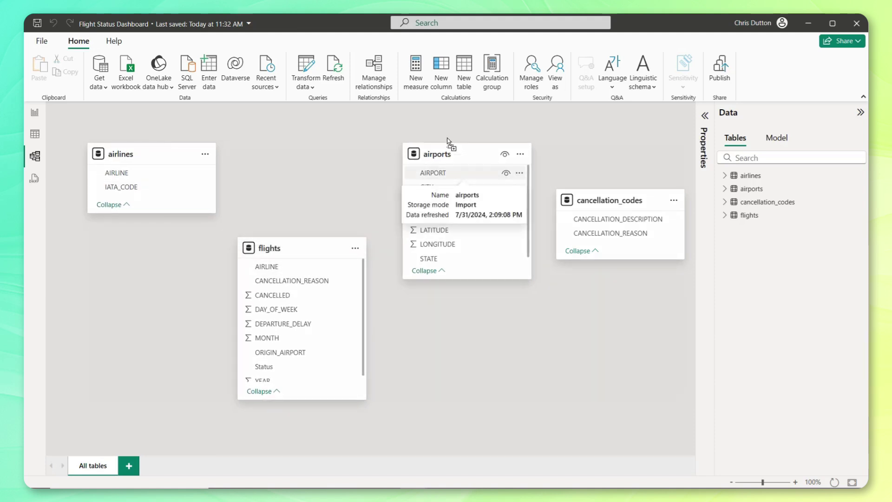
pyautogui.moveTo(595, 207); pyautogui.dragTo(484, 348)
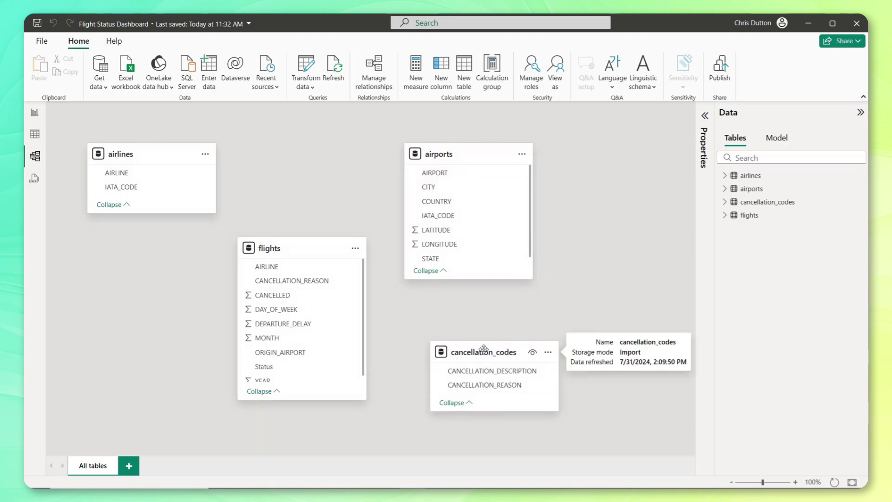
# - Link IATA_CODE to flights AIRLINE and ORIGIN_AIRPORT, and join both CANCELLATION_REASON columns
pyautogui.click(144, 187)
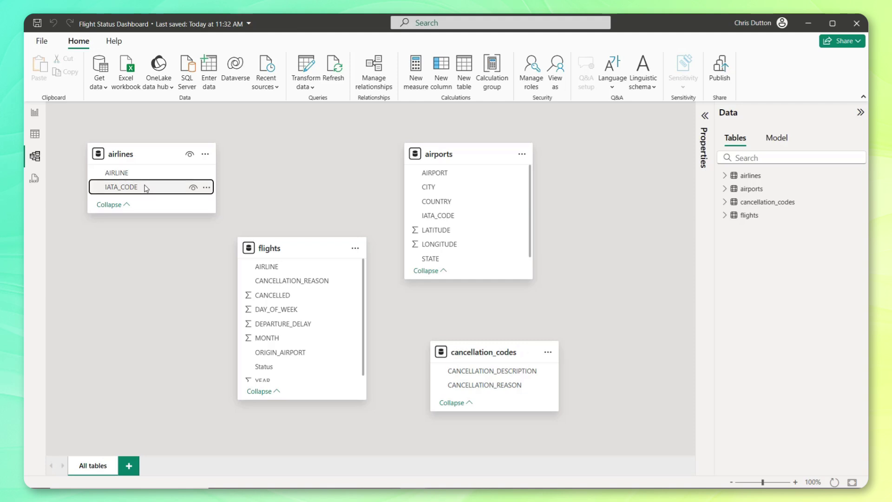
pyautogui.moveTo(146, 188); pyautogui.dragTo(282, 269)
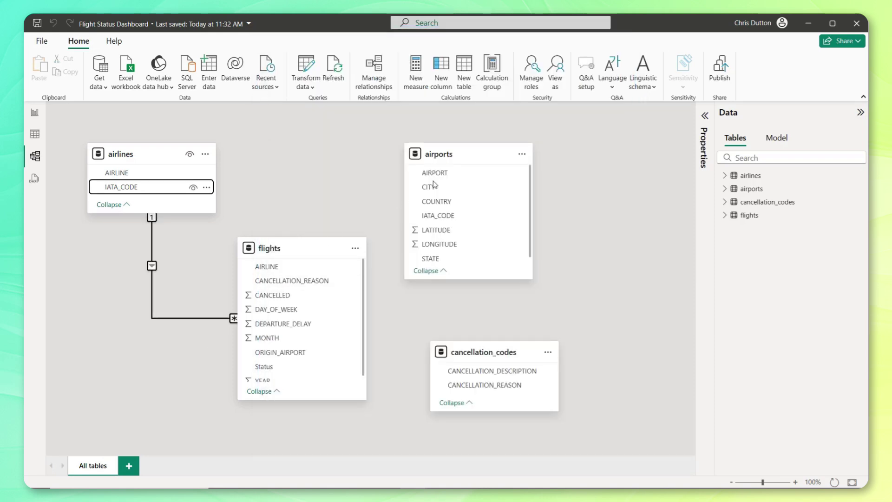
pyautogui.click(450, 217)
pyautogui.moveTo(449, 216); pyautogui.dragTo(298, 353)
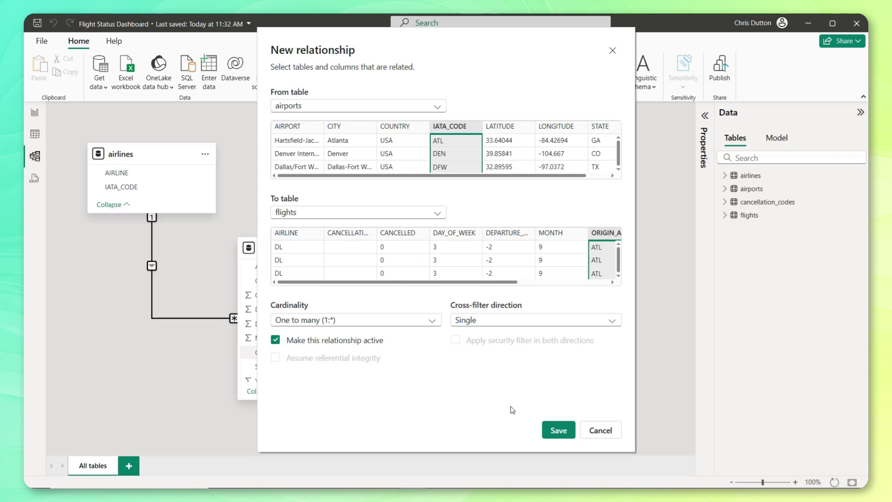
pyautogui.click(550, 432)
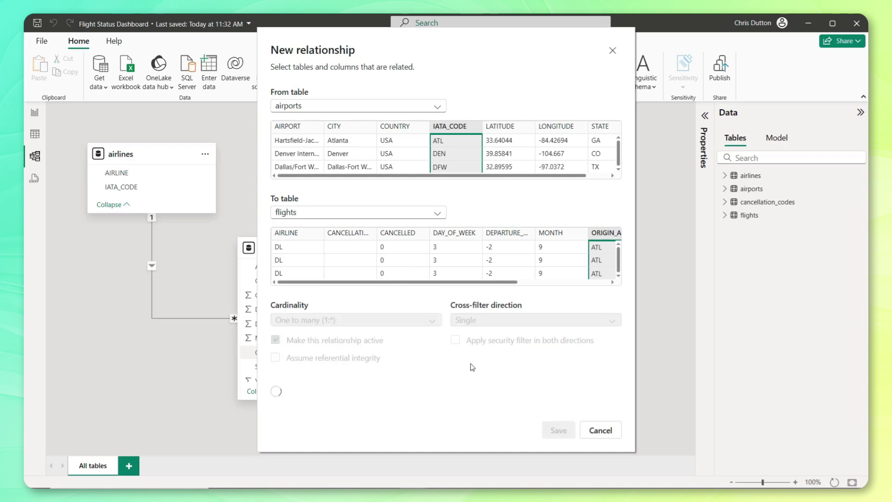
pyautogui.moveTo(481, 390); pyautogui.dragTo(310, 282)
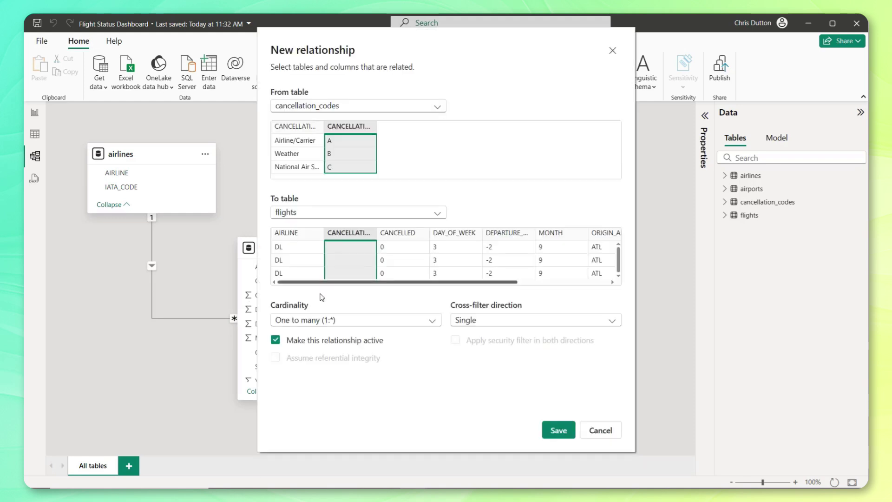
pyautogui.click(552, 430)
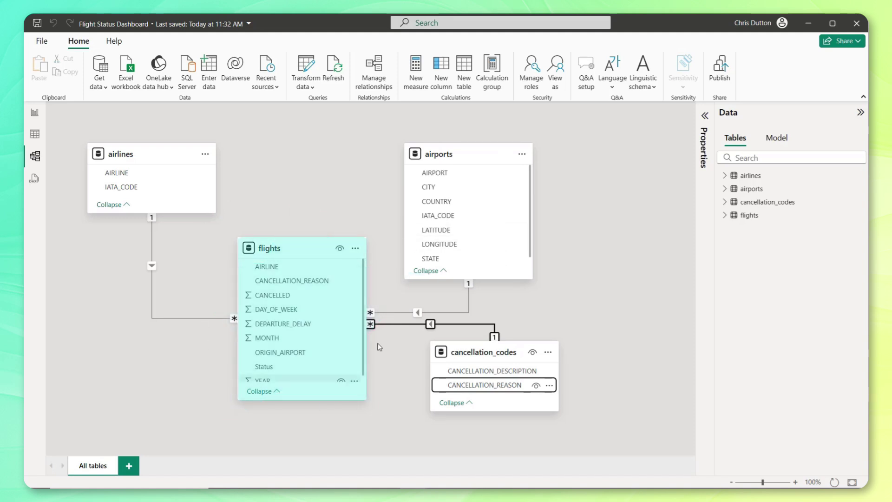
pyautogui.moveTo(288, 234)
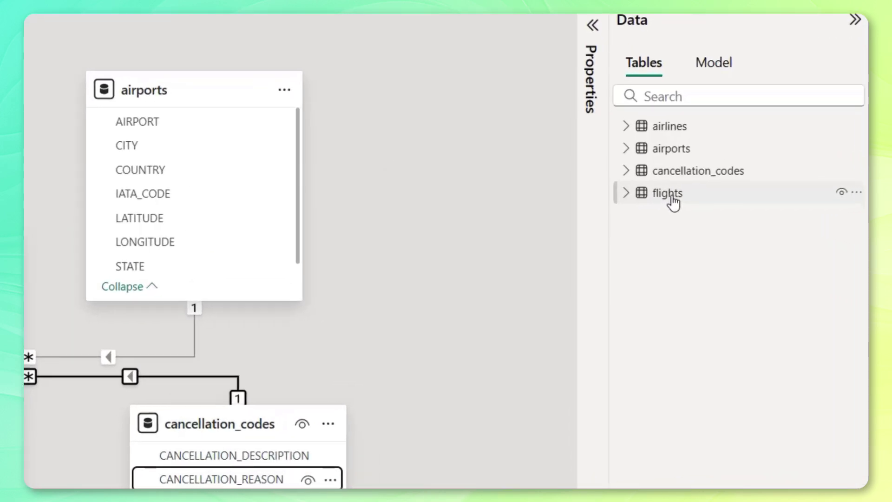
pyautogui.moveTo(753, 221)
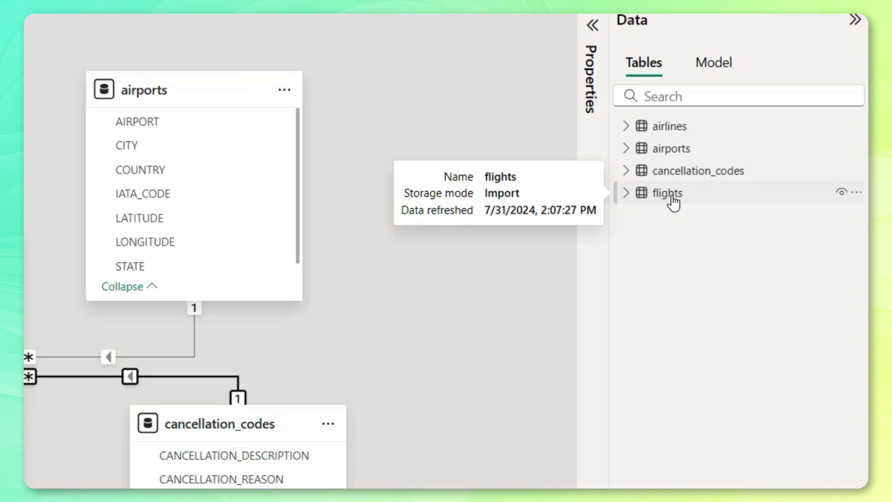
pyautogui.rightClick(691, 192)
# - Create a Total Flights measure in the flights table defined as COUNTROWS(flights)
pyautogui.click(751, 237)
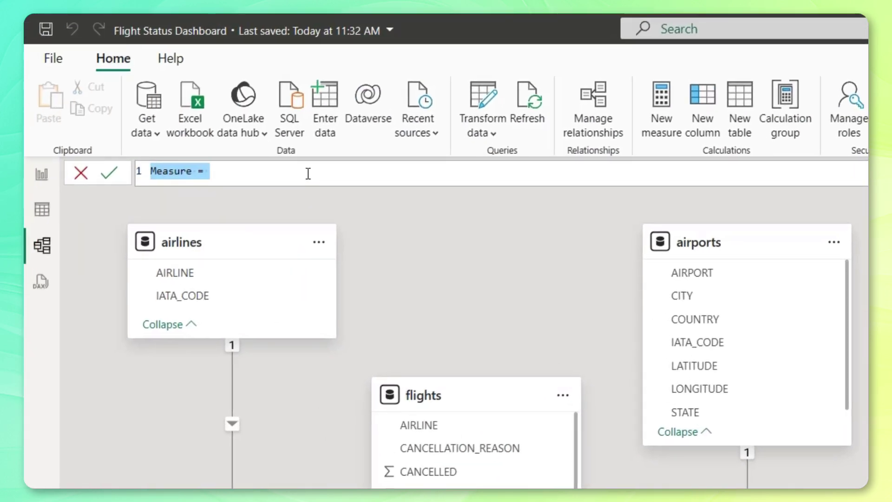
pyautogui.write('T')
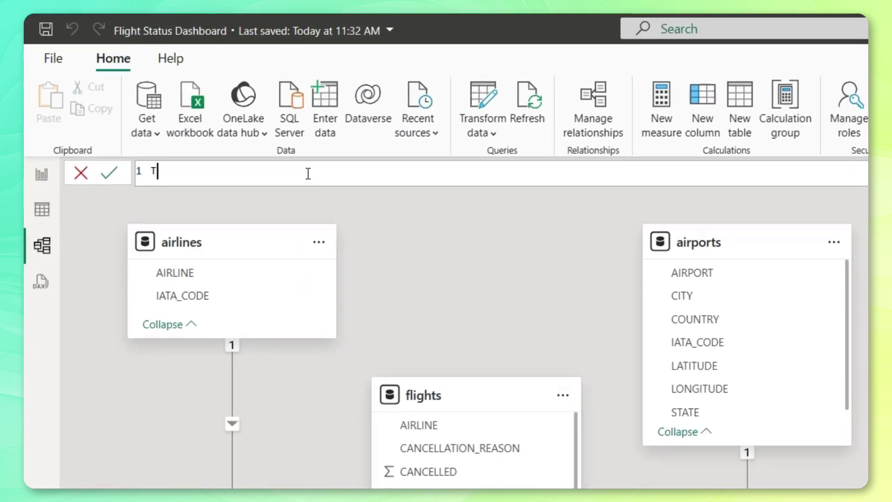
pyautogui.write('otal Flights = ')
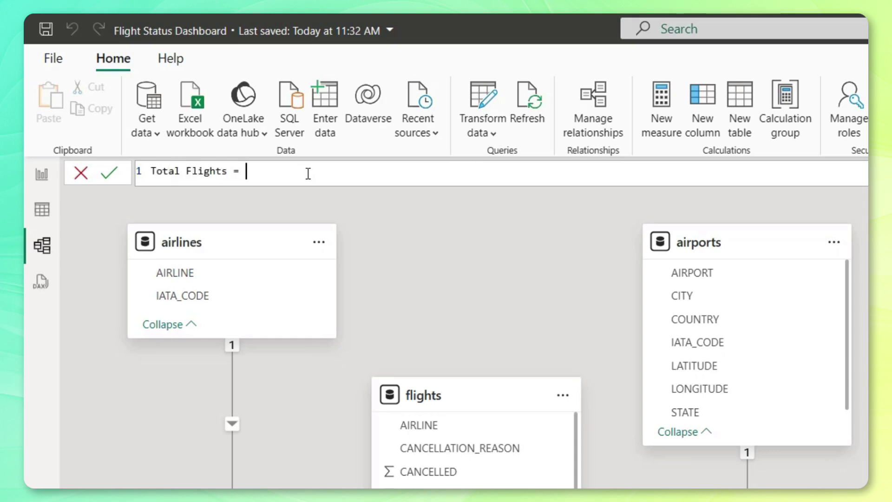
pyautogui.write('COUNT')
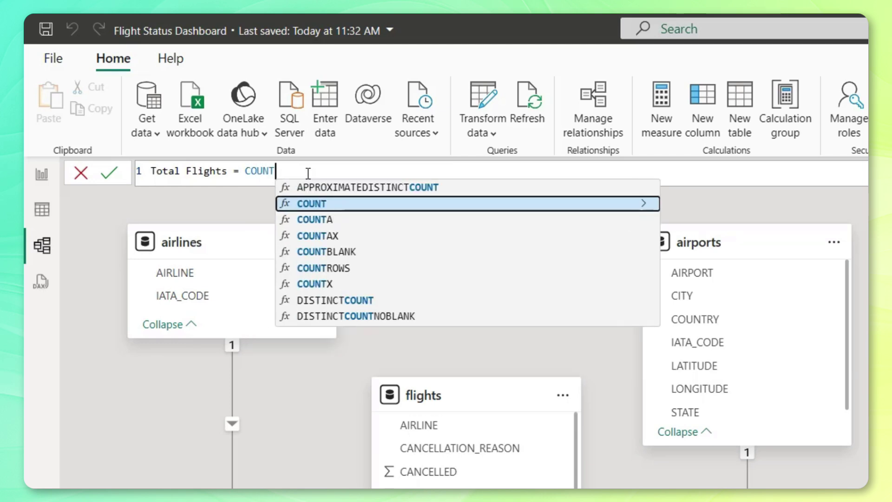
pyautogui.write('ROWS(f')
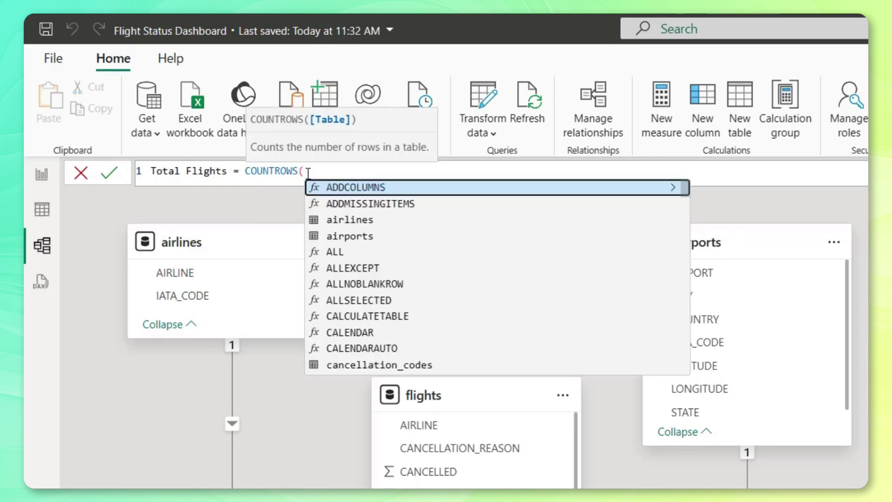
pyautogui.write('li')
pyautogui.press('Tab')
pyautogui.write(')')
pyautogui.press('Return')
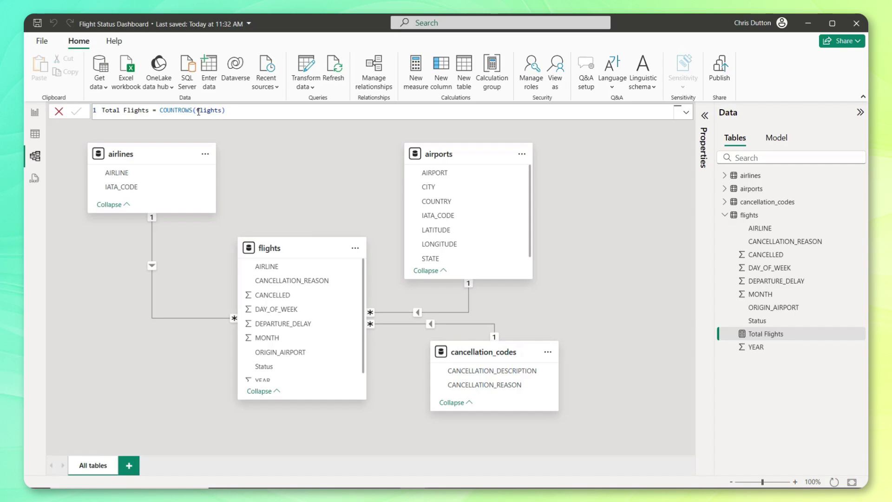
# - Define a new measure: Canceled Flights = CALCULATE([Total Flights],flights[Status]="Canceled")
pyautogui.rightClick(750, 215)
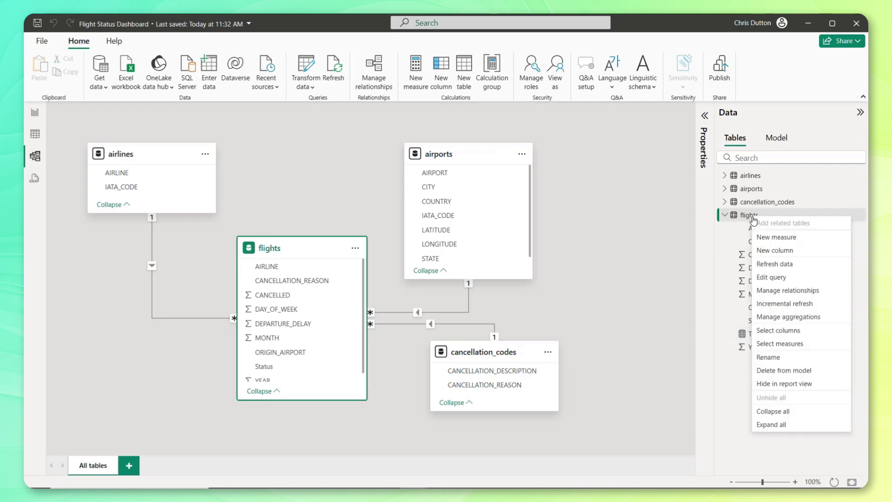
pyautogui.click(779, 238)
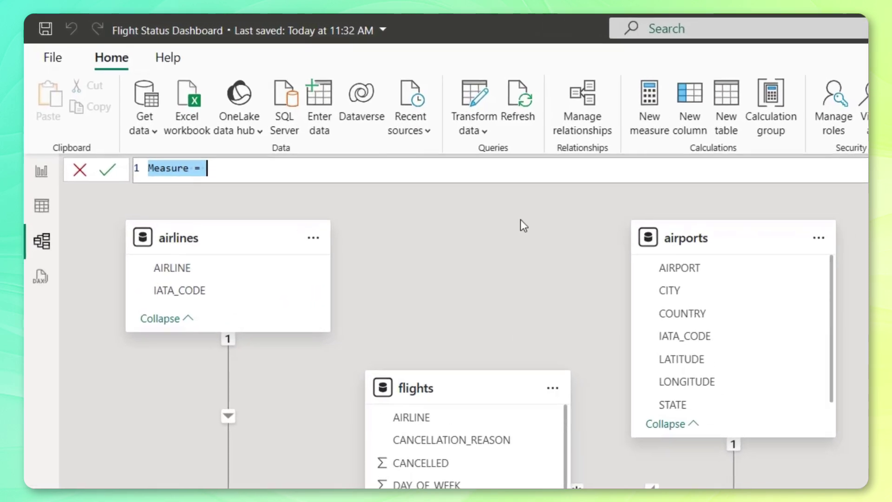
pyautogui.write('Canc')
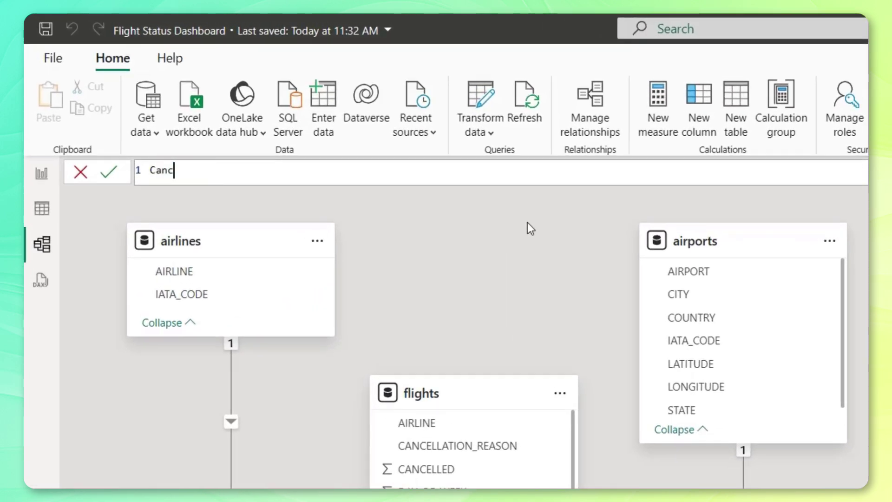
pyautogui.write('eled Flights =')
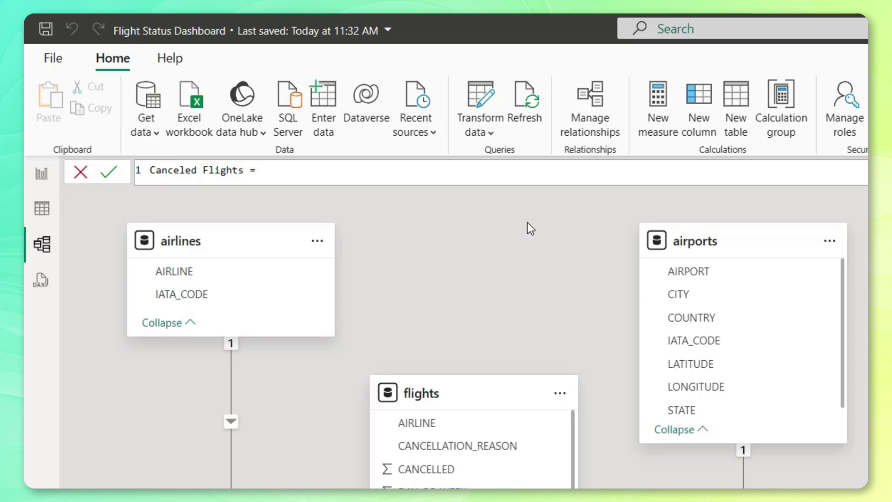
pyautogui.write('CA')
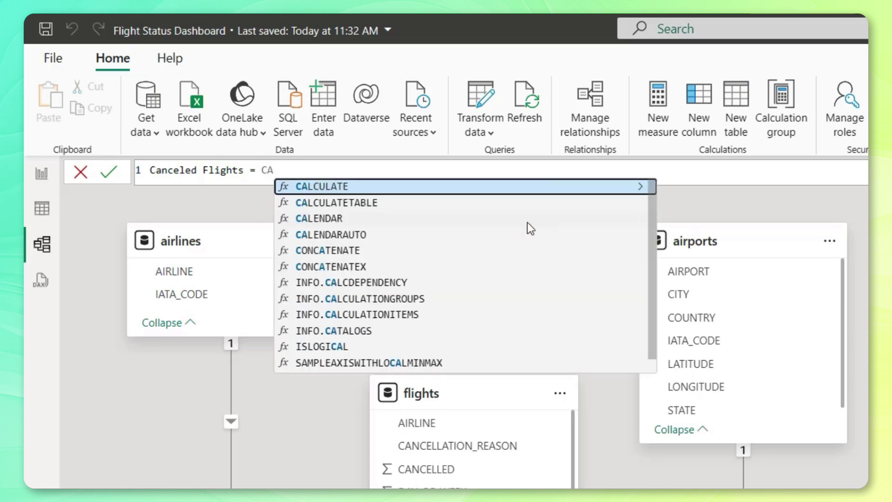
pyautogui.write('LCULATE(')
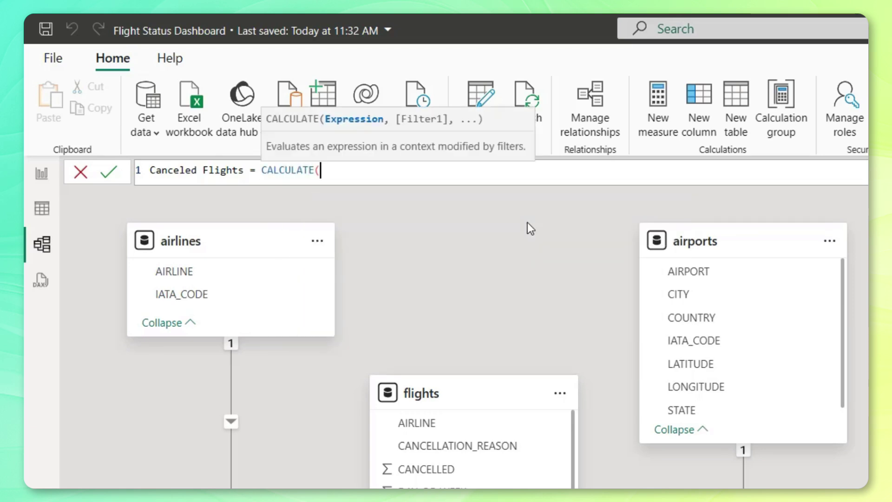
pyautogui.write('tot')
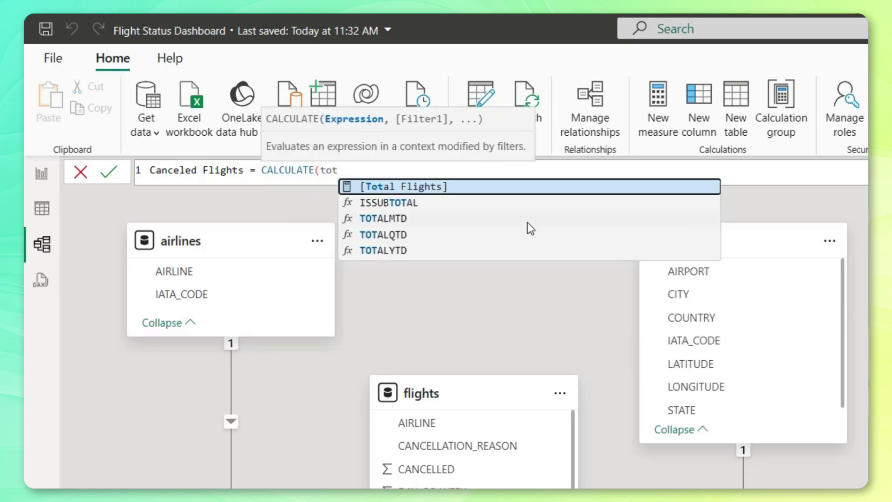
pyautogui.press('Tab')
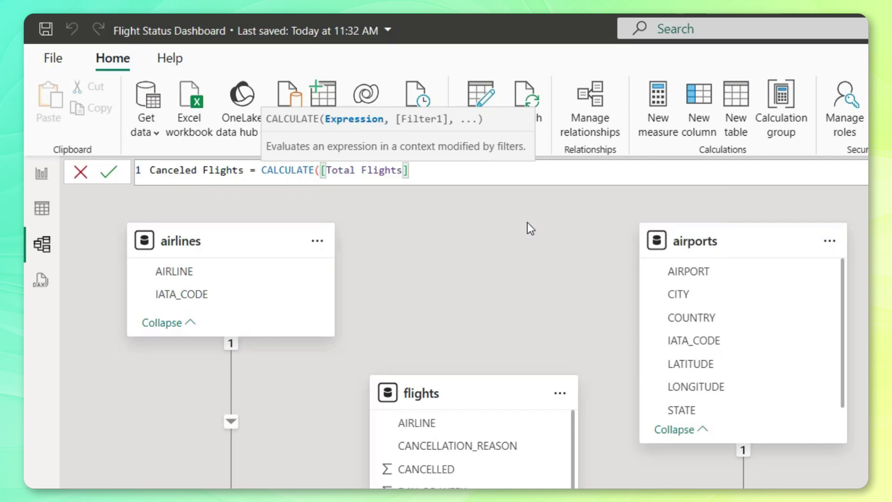
pyautogui.write(',')
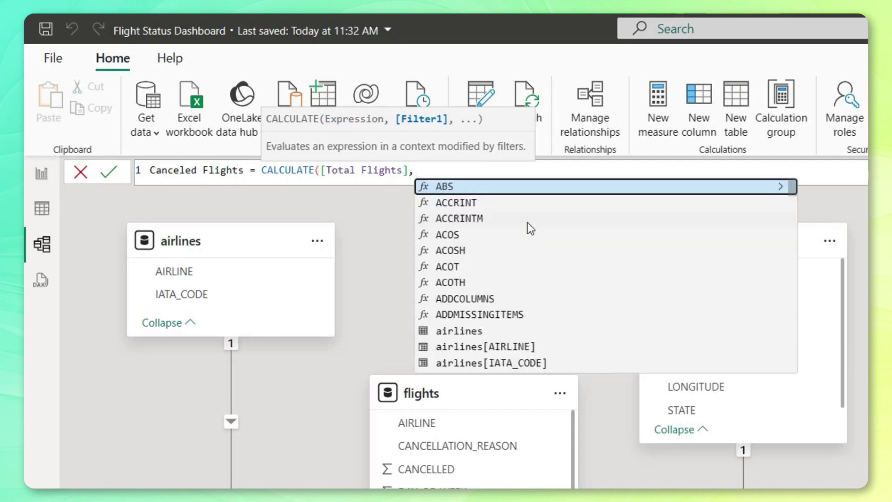
pyautogui.write('STAT')
pyautogui.press('Down')
pyautogui.press('Down')
pyautogui.press('Tab')
pyautogui.write('="C')
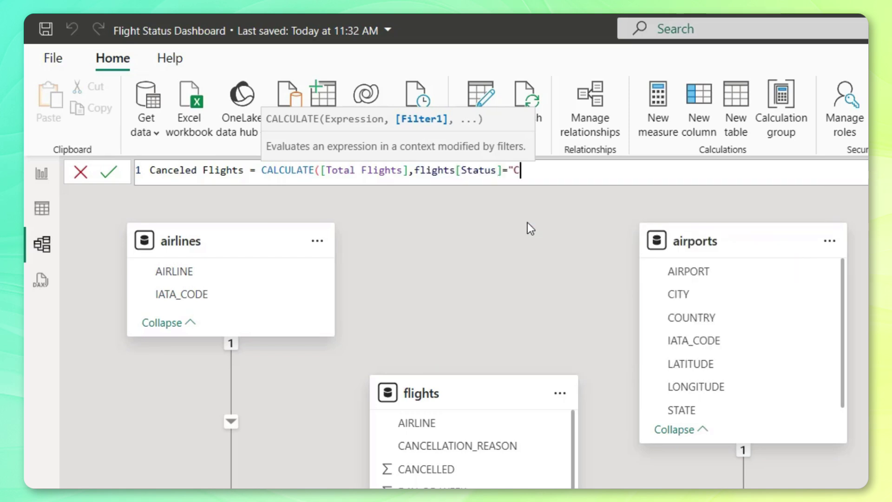
pyautogui.write('anceled")')
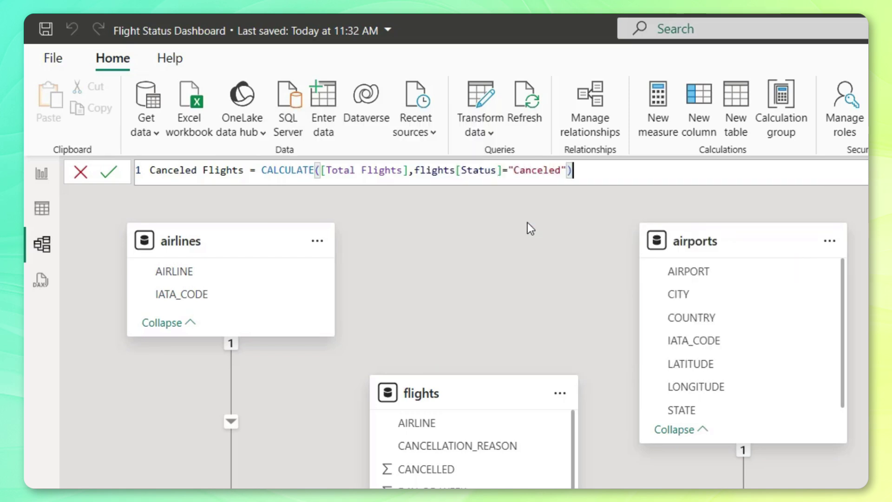
pyautogui.press('Return')
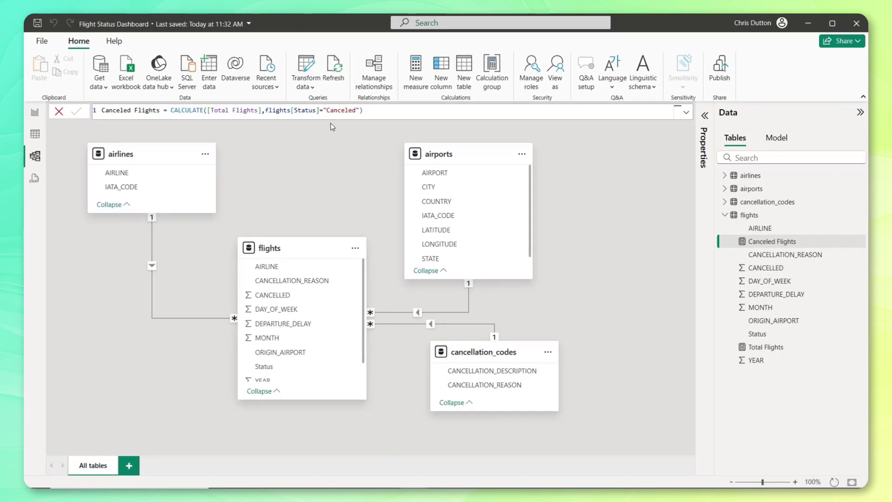
# - Reuse the Canceled Flights formula to create Delayed Flights, filtering Status to "Delayed"
pyautogui.click(370, 111)
pyautogui.hotkey('ctrl', 'a')
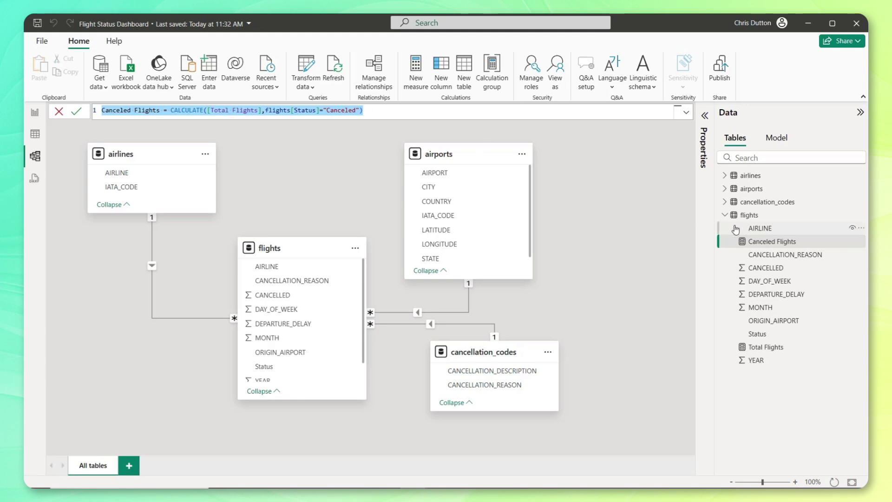
pyautogui.rightClick(751, 215)
pyautogui.click(773, 237)
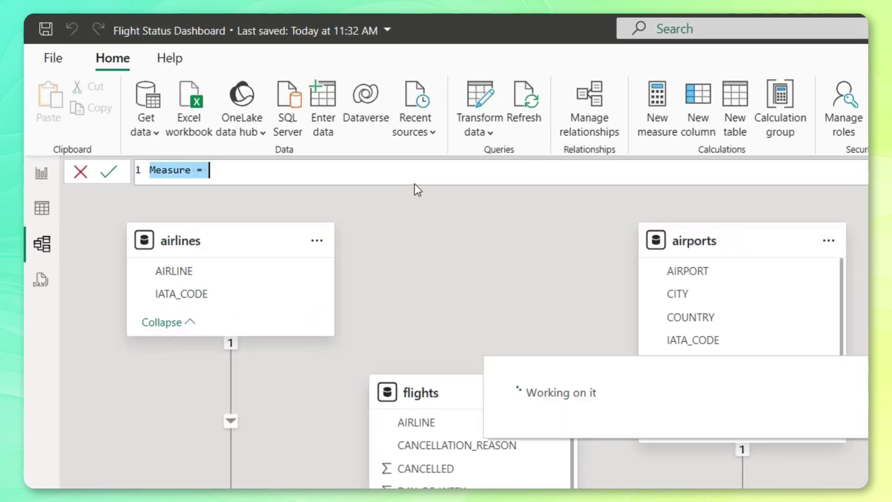
pyautogui.hotkey('ctrl', 'v')
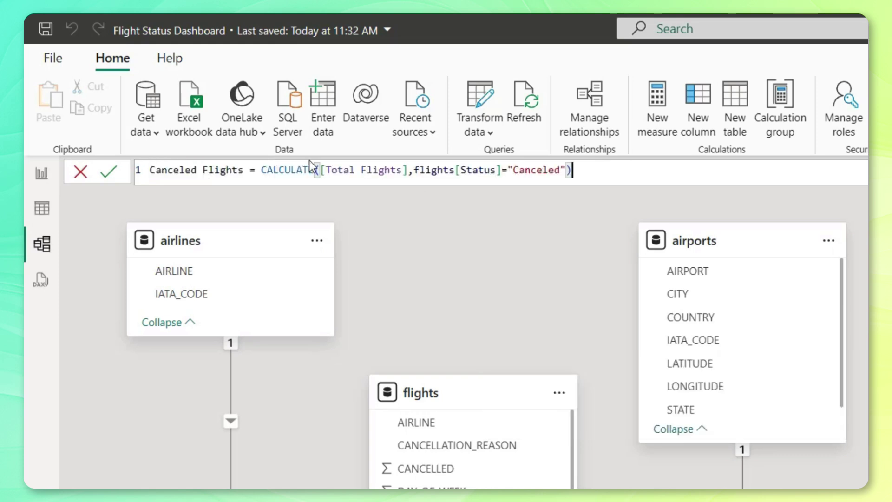
pyautogui.doubleClick(195, 170)
pyautogui.write('Delayed')
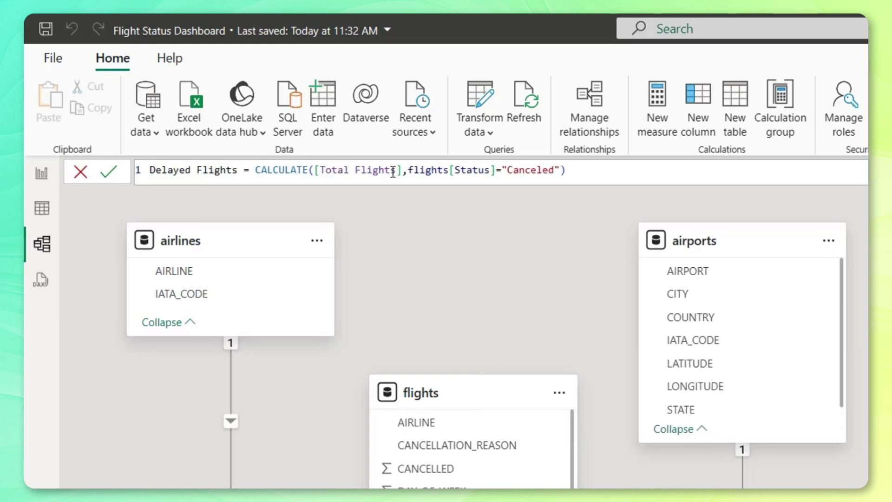
pyautogui.doubleClick(510, 169)
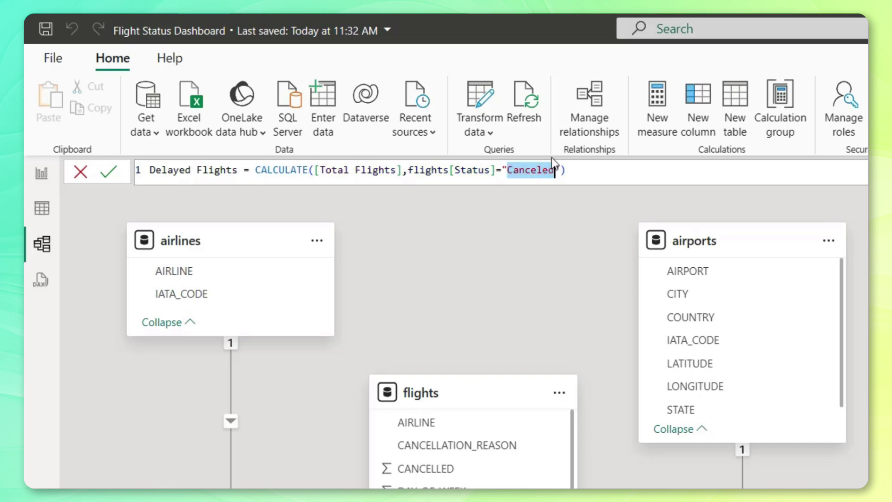
pyautogui.write('Delaye')
pyautogui.press('Return')
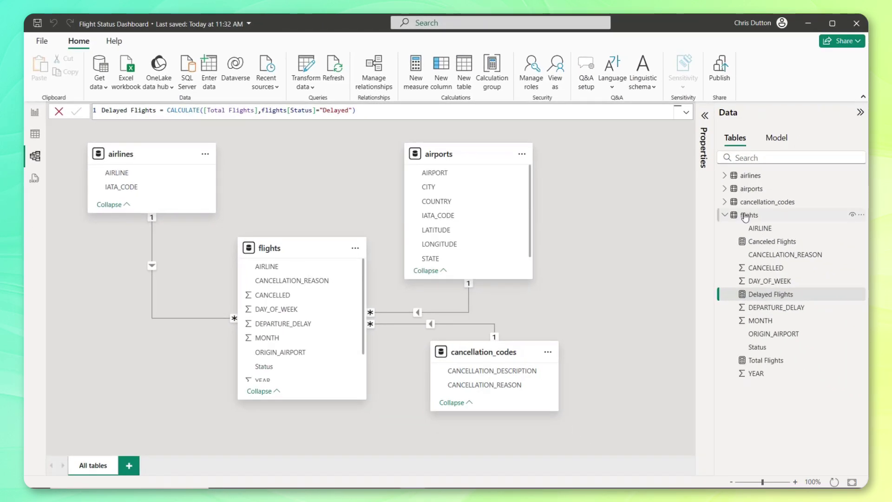
# - Create On-Time Flights as CALCULATE([Total Flights],flights[Status]="On-Time")
pyautogui.rightClick(745, 218)
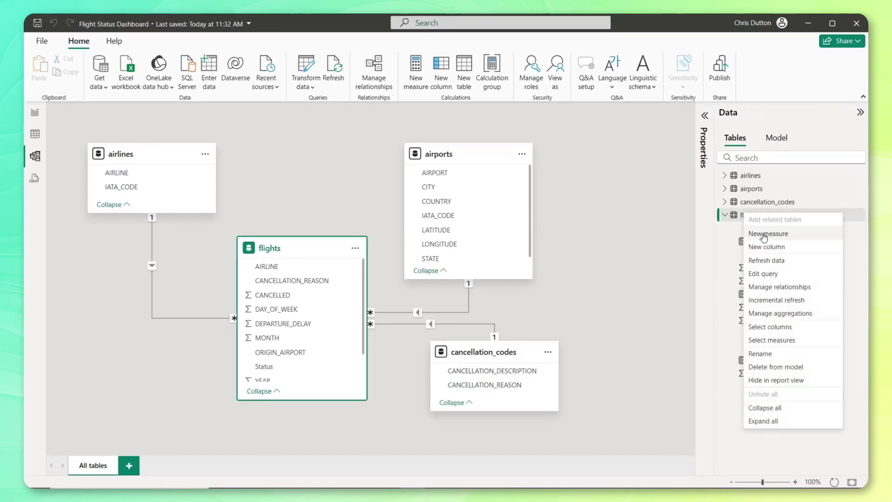
pyautogui.press('Escape')
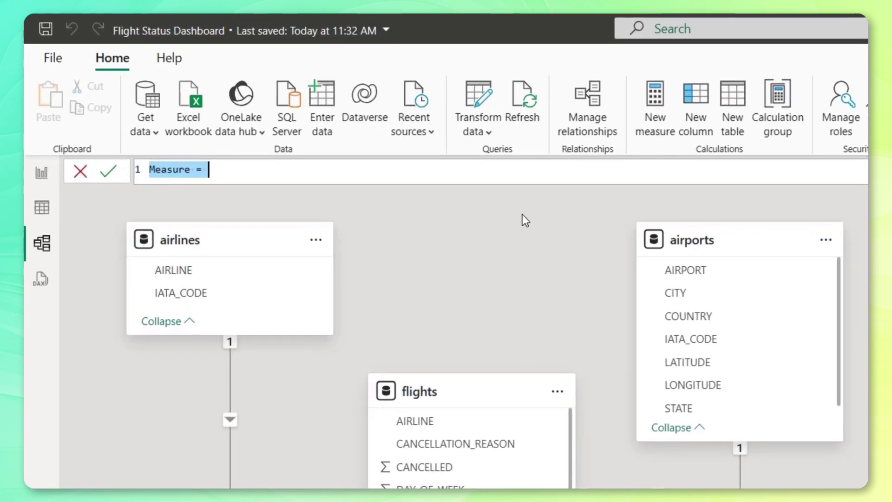
pyautogui.hotkey('ctrl', 'v')
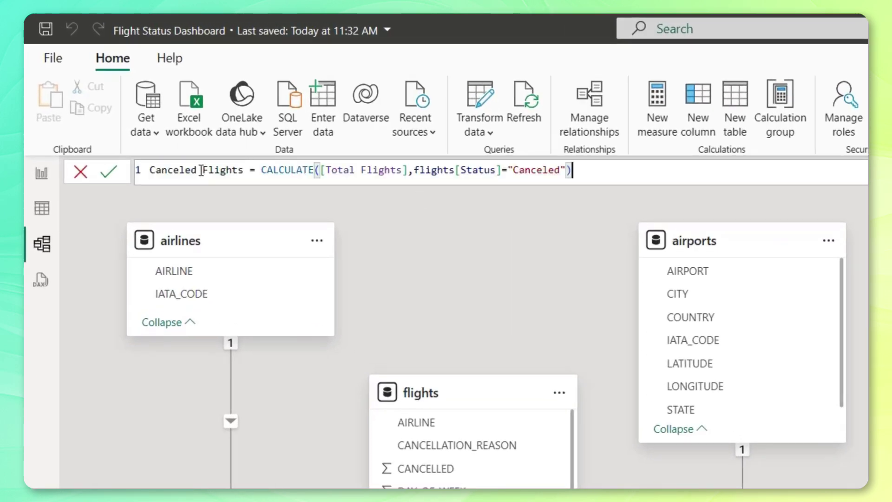
pyautogui.moveTo(199, 171); pyautogui.dragTo(149, 171)
pyautogui.write('On-Time')
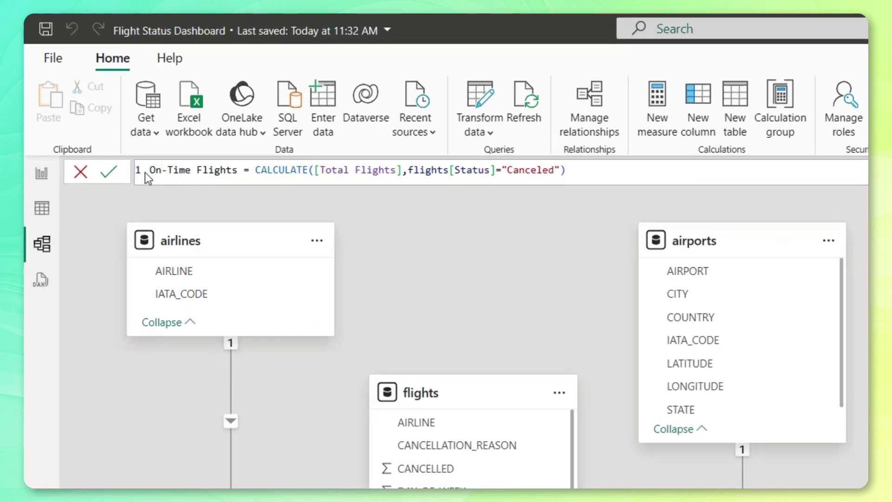
pyautogui.click(551, 170)
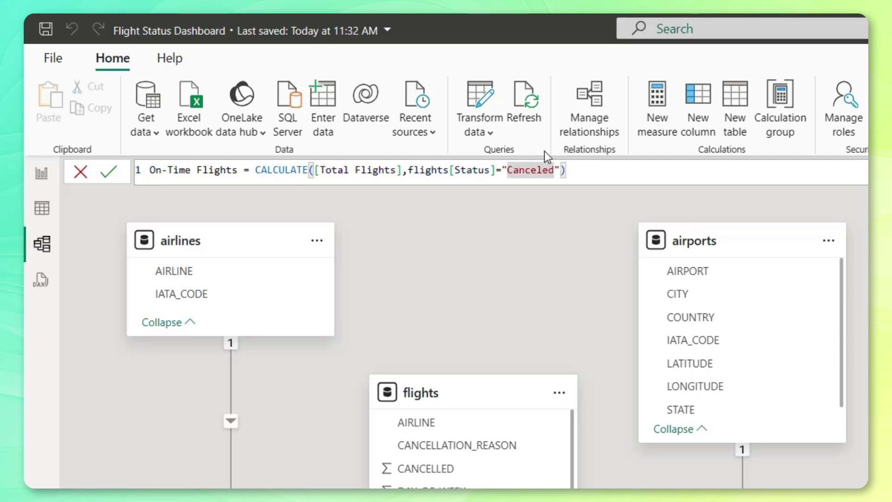
pyautogui.write('On-Tim')
pyautogui.press('Return')
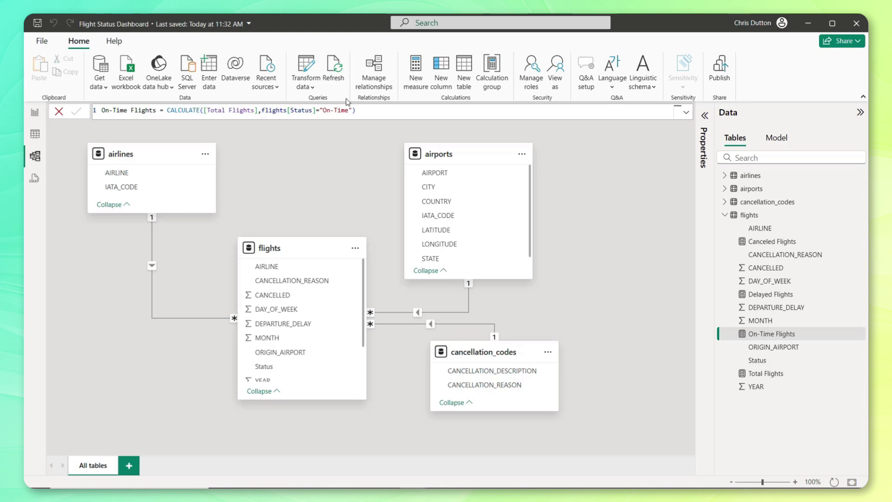
# - Create % Canceled = DIVIDE([Canceled Flights],[Total Flights],"-") and copy the formula
pyautogui.rightClick(756, 218)
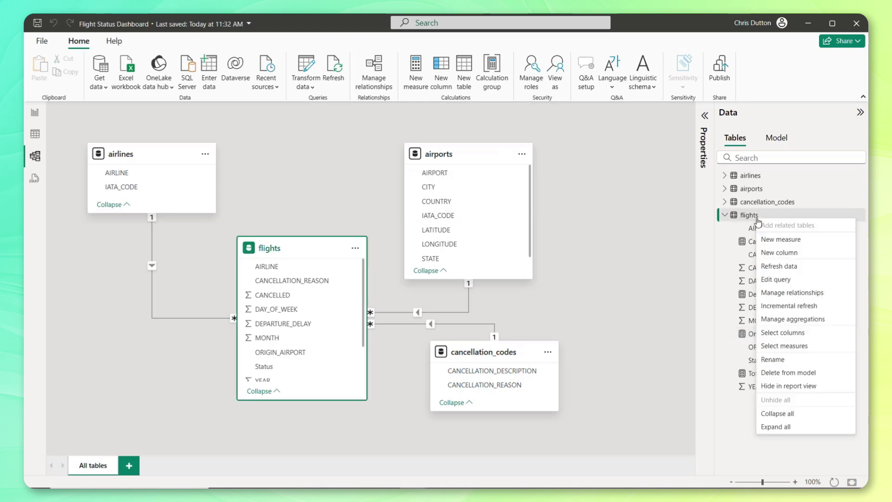
pyautogui.click(772, 240)
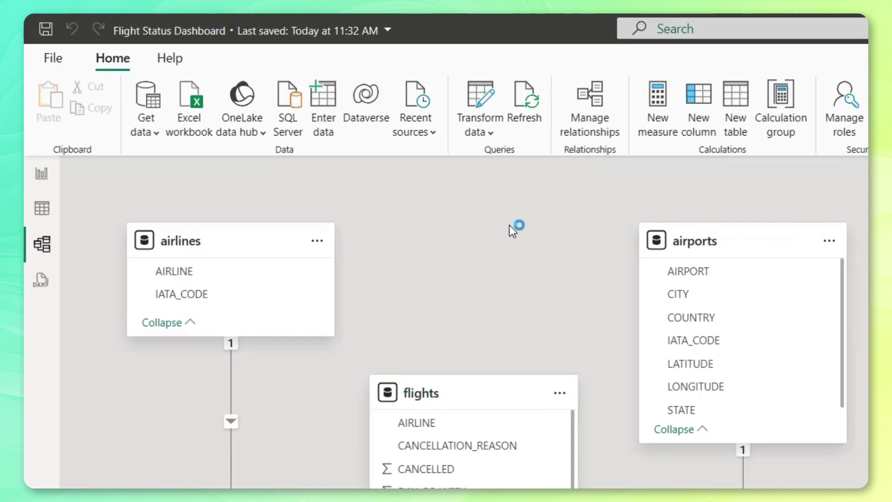
pyautogui.write('% Canceled')
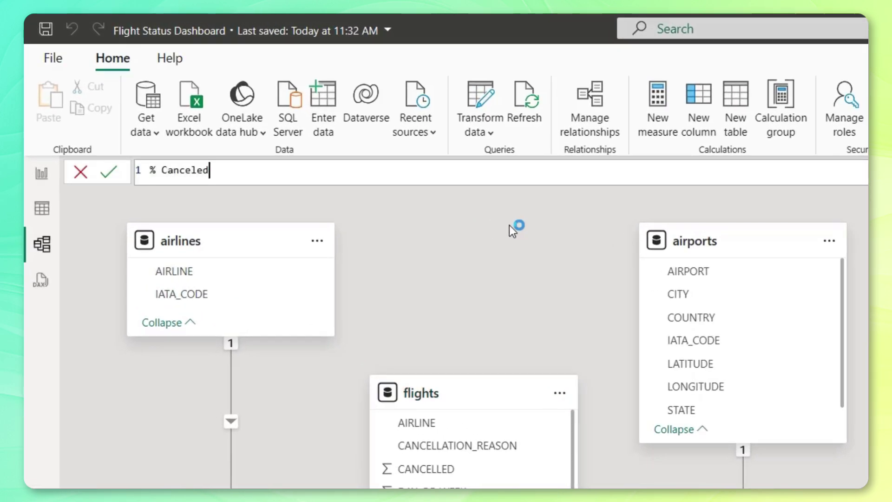
pyautogui.write(' = DIVIDE(')
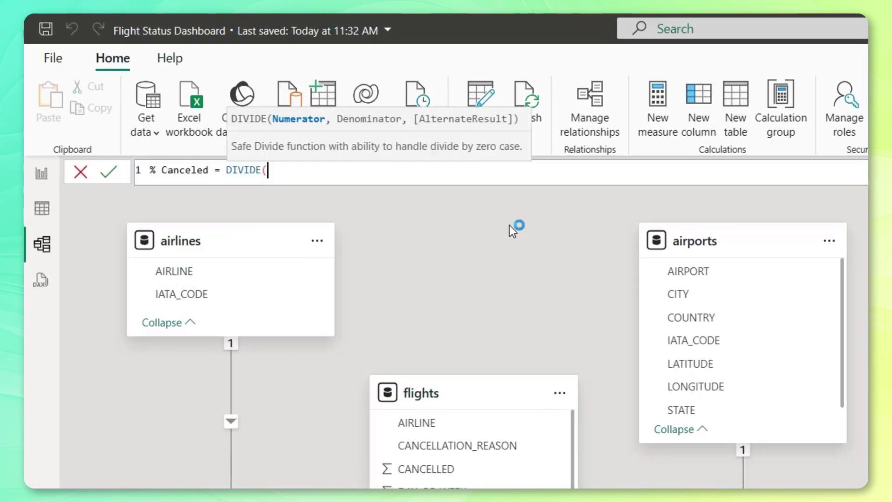
pyautogui.write('cance')
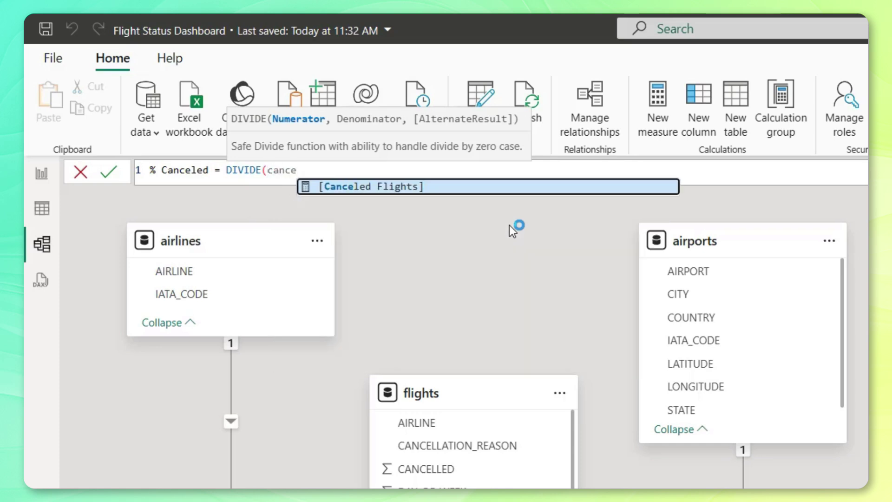
pyautogui.press('Tab')
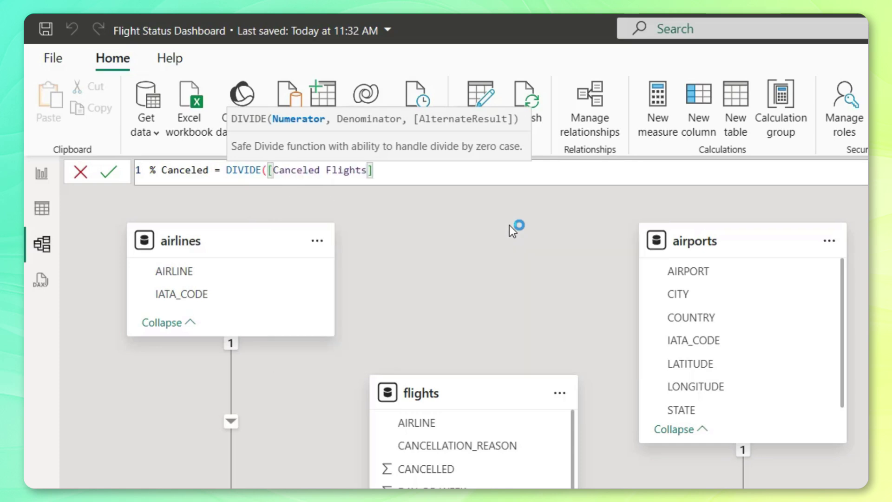
pyautogui.write(',total')
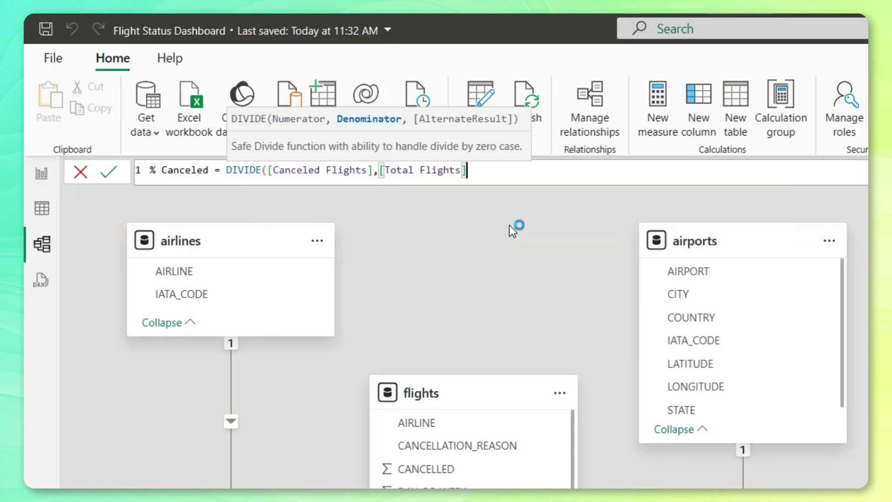
pyautogui.write(',')
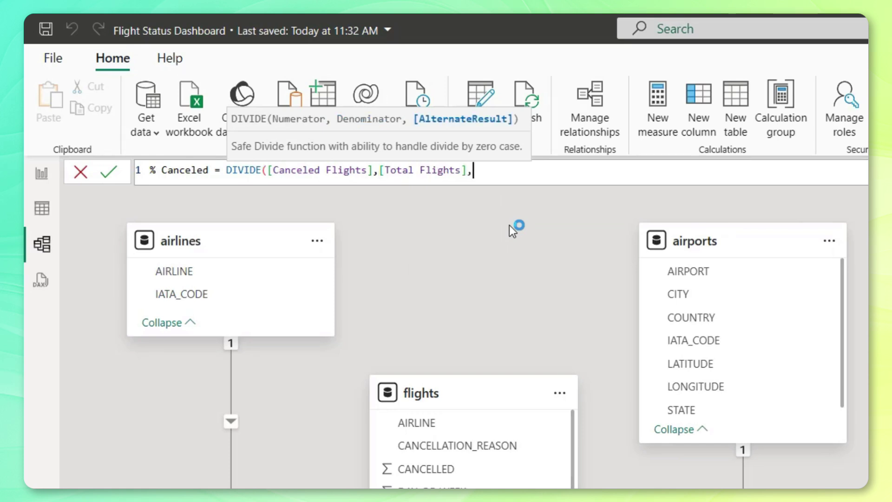
pyautogui.write('"-")')
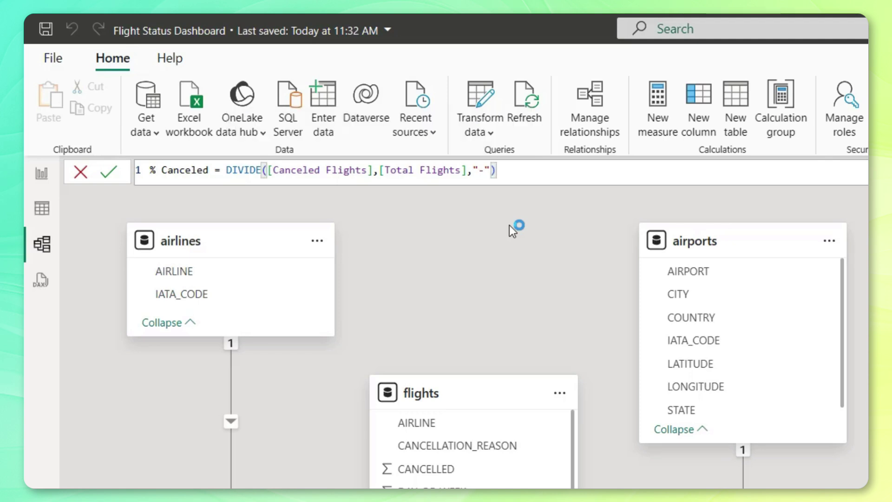
pyautogui.hotkey('ctrl', 'a')
pyautogui.hotkey('ctrl', 'c')
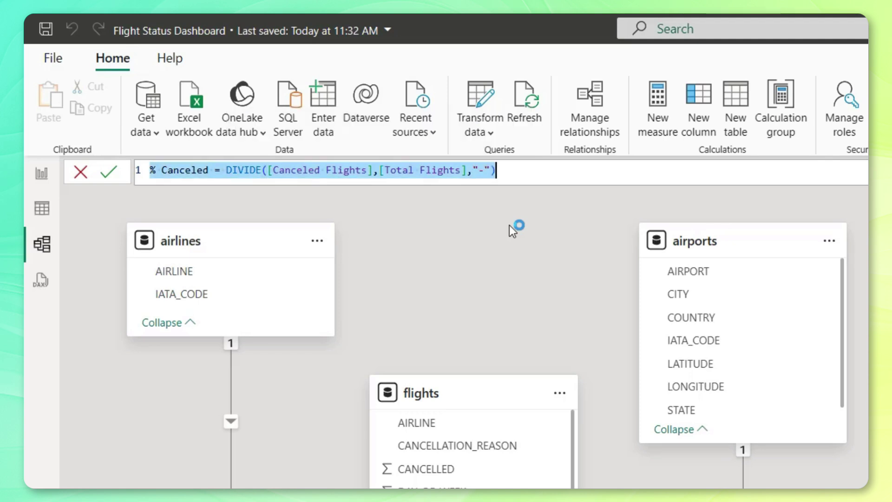
pyautogui.press('Return')
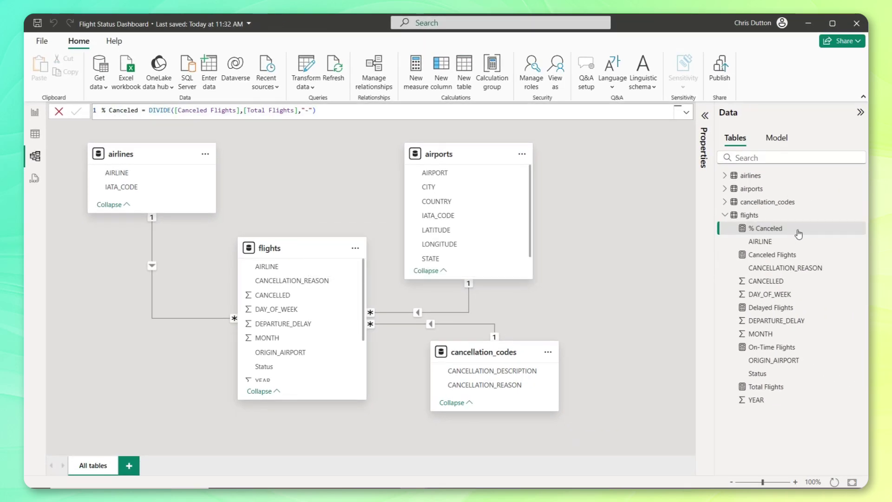
# - Paste the formula into a new measure named % Delayed, with [Delayed Flights] as numerator
pyautogui.rightClick(758, 215)
pyautogui.press('Escape')
pyautogui.click(416, 69)
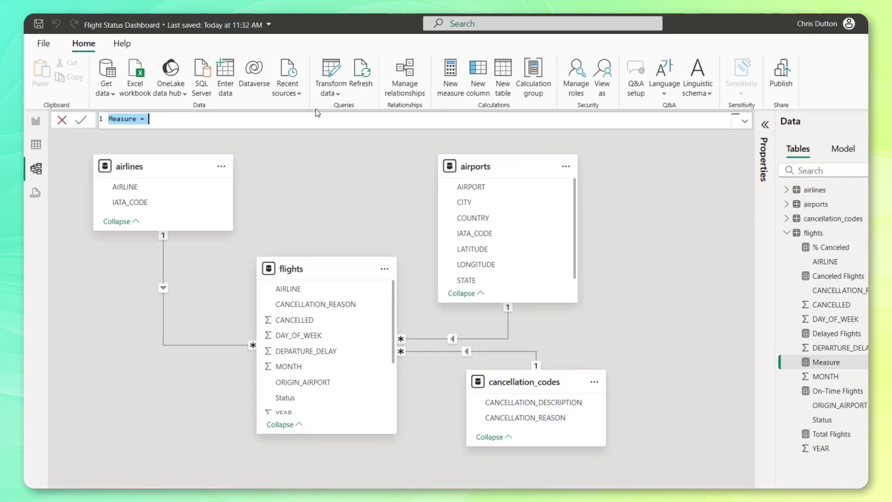
pyautogui.hotkey('ctrl', 'a')
pyautogui.hotkey('ctrl', 'v')
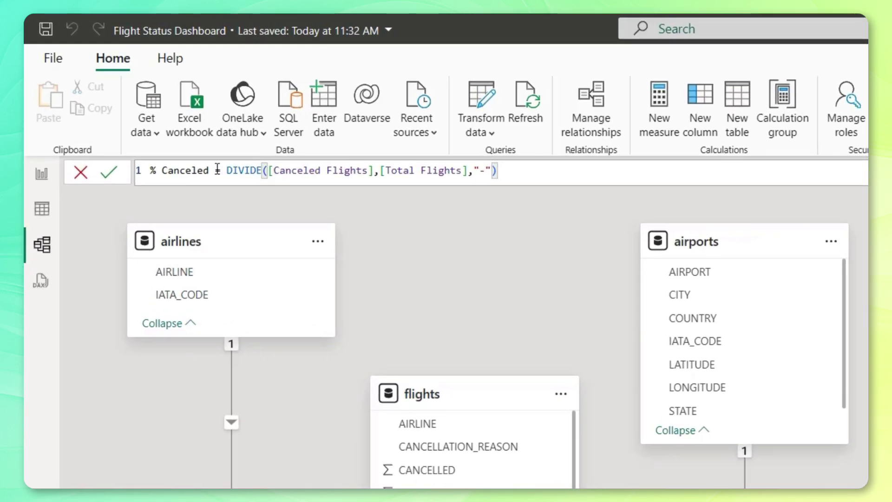
pyautogui.click(218, 168)
pyautogui.press('BackSpace')
pyautogui.press('BackSpace')
pyautogui.press('BackSpace')
pyautogui.press('BackSpace')
pyautogui.press('BackSpace')
pyautogui.press('BackSpace')
pyautogui.press('BackSpace')
pyautogui.press('BackSpace')
pyautogui.write('Delayed')
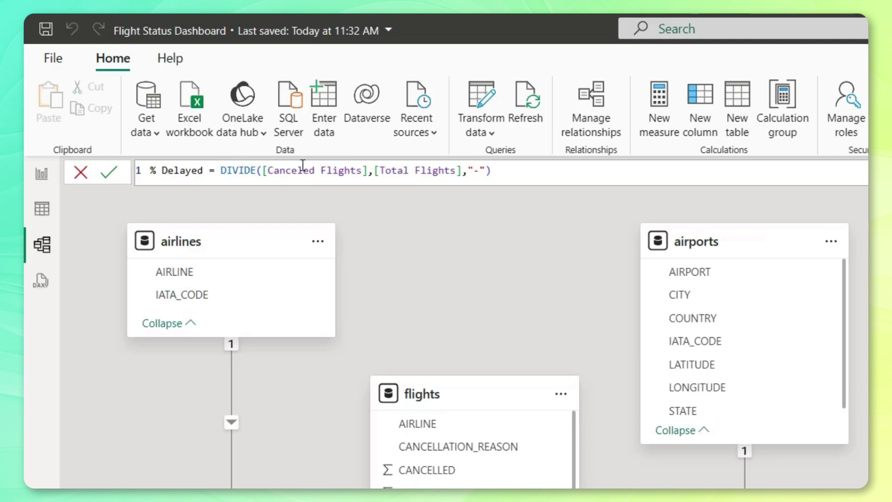
pyautogui.click(314, 170)
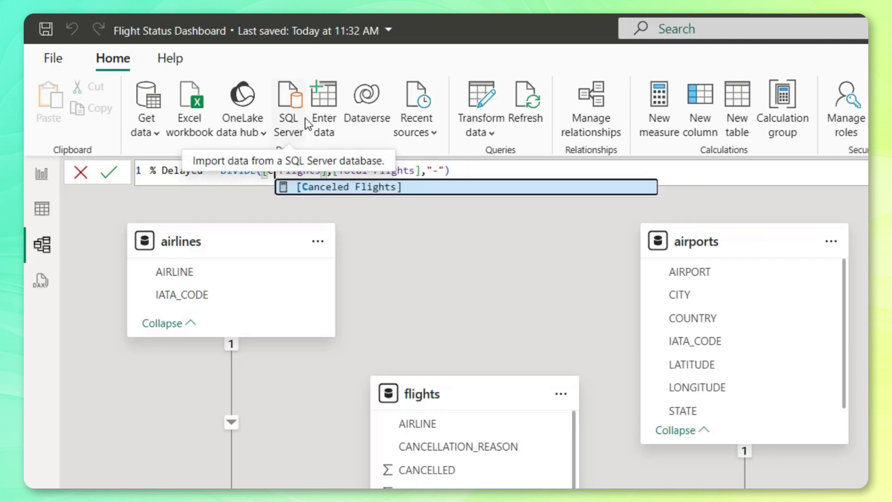
pyautogui.press('BackSpace')
pyautogui.press('Down')
pyautogui.press('Down')
pyautogui.press('Tab')
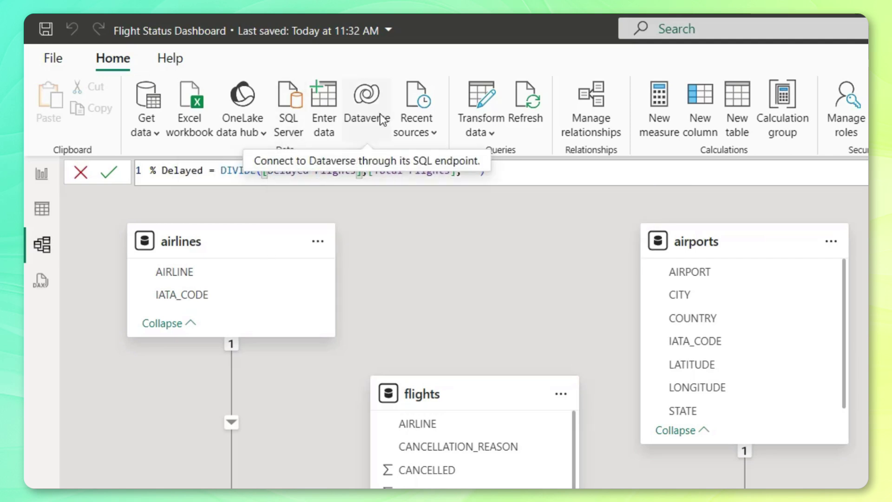
pyautogui.click(530, 177)
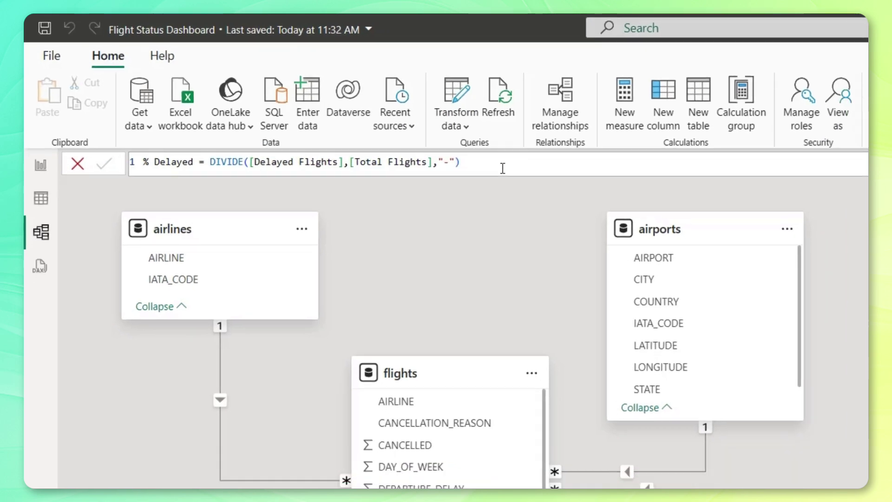
pyautogui.press('Return')
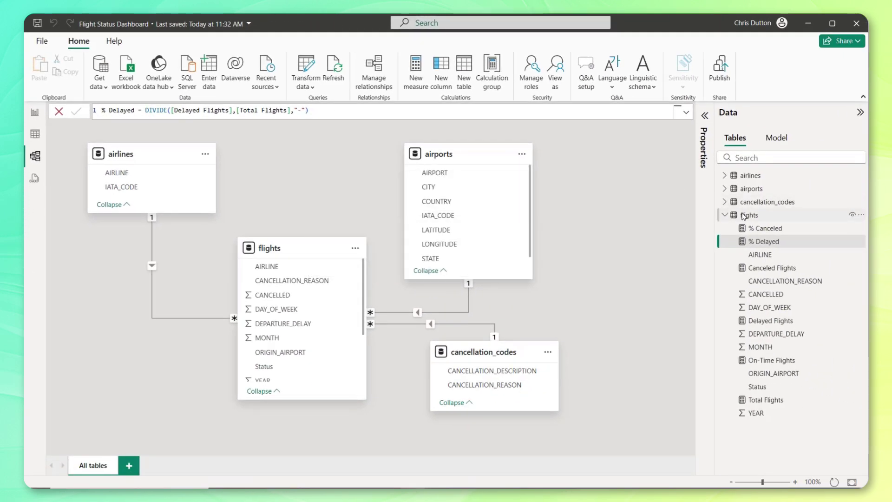
# - Paste the percentage formula as % On-Time, using [On-Time Flights] as the numerator
pyautogui.rightClick(736, 213)
pyautogui.click(719, 221)
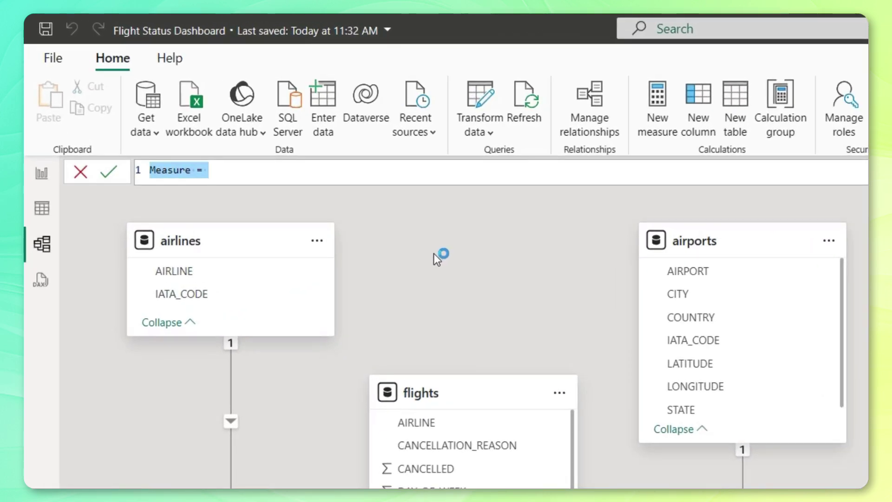
pyautogui.hotkey('ctrl', 'v')
pyautogui.click(209, 170)
pyautogui.press('BackSpace')
pyautogui.press('BackSpace')
pyautogui.press('BackSpace')
pyautogui.press('BackSpace')
pyautogui.press('BackSpace')
pyautogui.press('BackSpace')
pyautogui.press('BackSpace')
pyautogui.press('BackSpace')
pyautogui.write('On-Time')
pyautogui.click(357, 170)
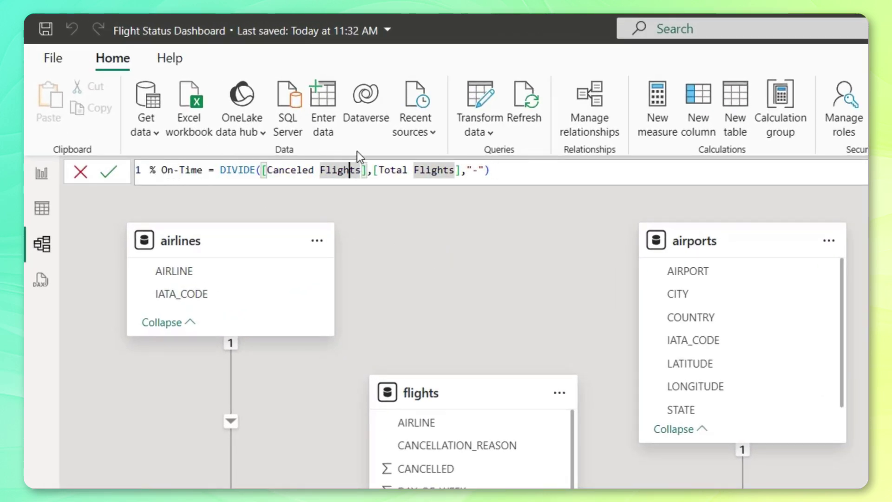
pyautogui.hotkey('ctrl', 'Left')
pyautogui.press('BackSpace')
pyautogui.press('BackSpace')
pyautogui.press('BackSpace')
pyautogui.press('BackSpace')
pyautogui.press('BackSpace')
pyautogui.press('BackSpace')
pyautogui.press('BackSpace')
pyautogui.press('BackSpace')
pyautogui.press('BackSpace')
pyautogui.write('On')
pyautogui.press('Tab')
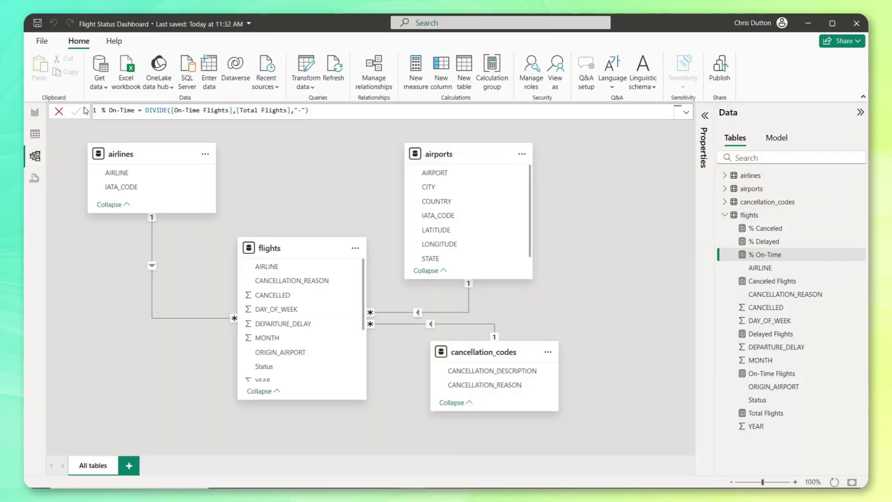
# - Switch to the Flight Status Dashboard report page and select and clear the placeholder shapes
pyautogui.click(35, 114)
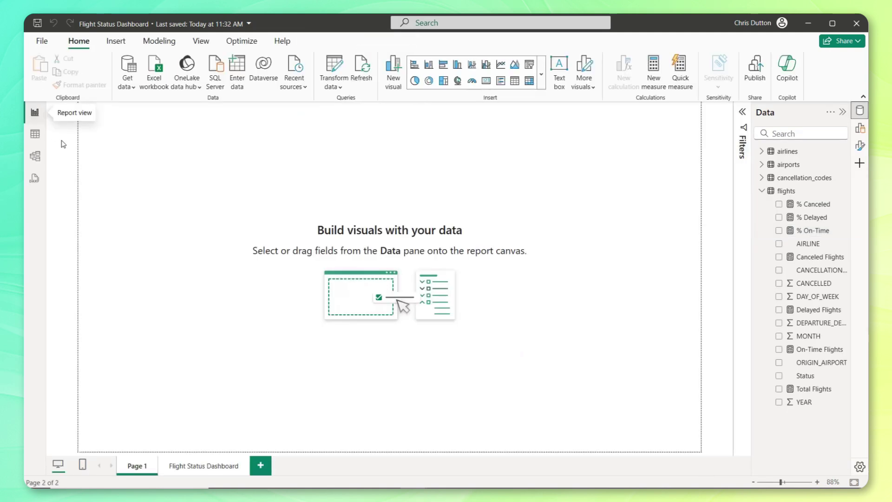
pyautogui.click(203, 465)
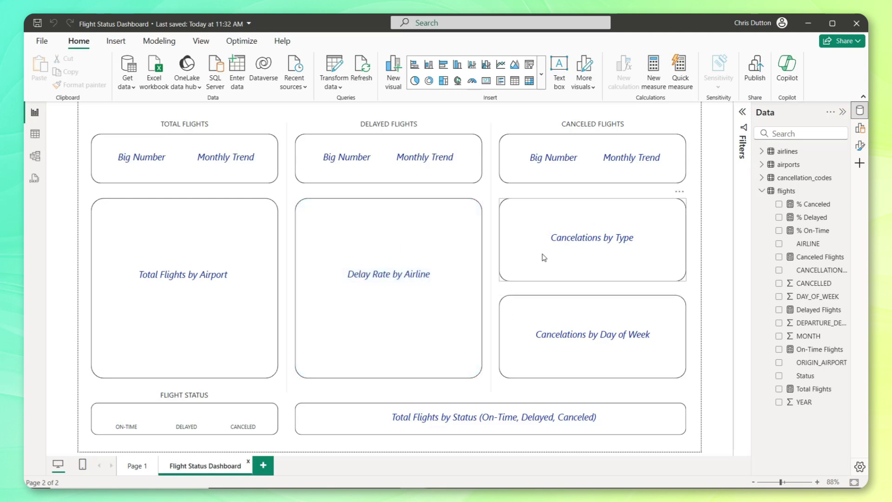
pyautogui.click(569, 249)
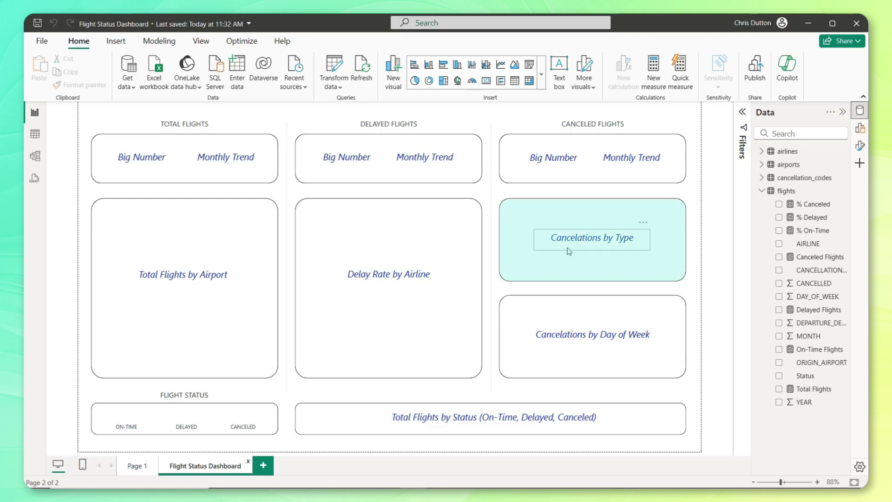
pyautogui.click(582, 255)
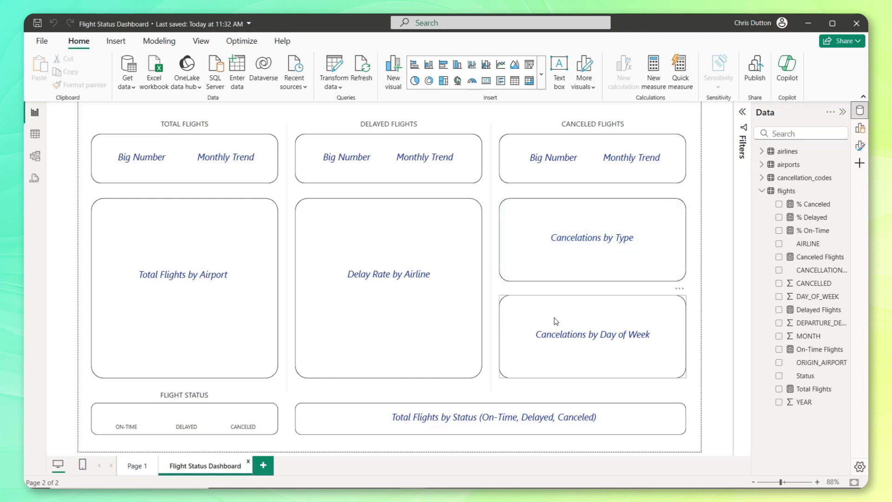
pyautogui.click(584, 325)
pyautogui.click(376, 384)
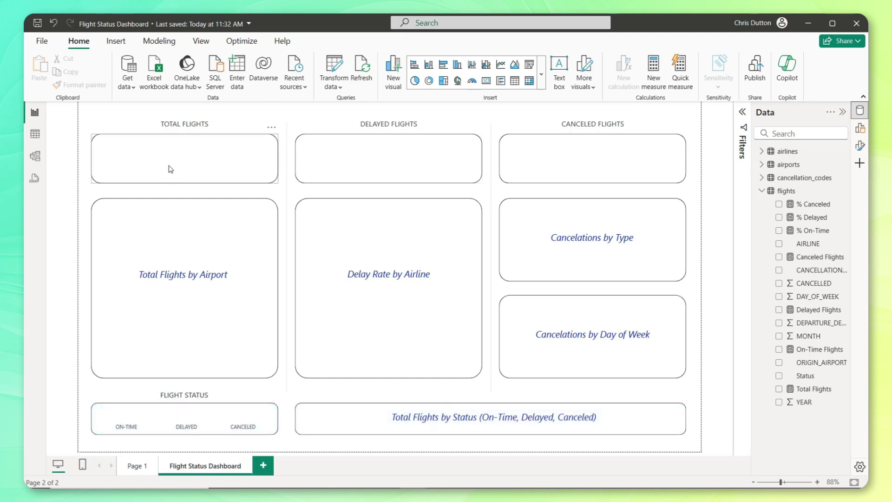
# - Insert a card showing Total Flights (2M), shrink it and move it into the Total Flights box
pyautogui.click(121, 39)
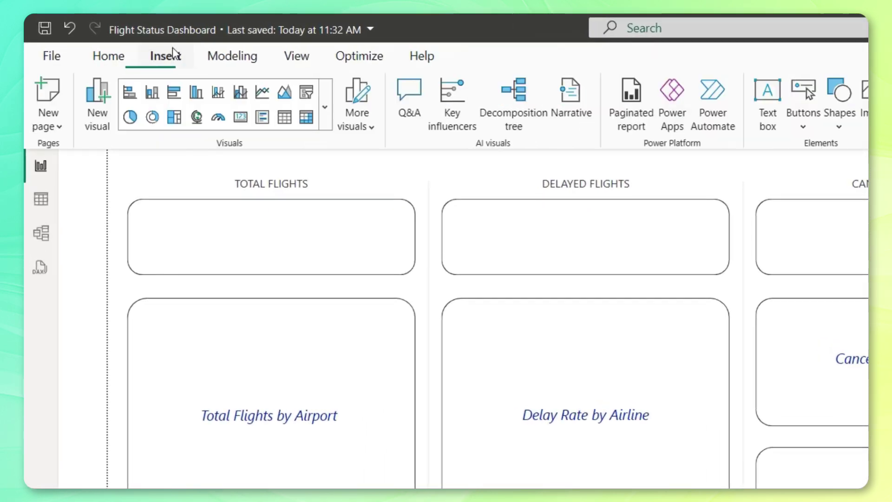
pyautogui.click(241, 119)
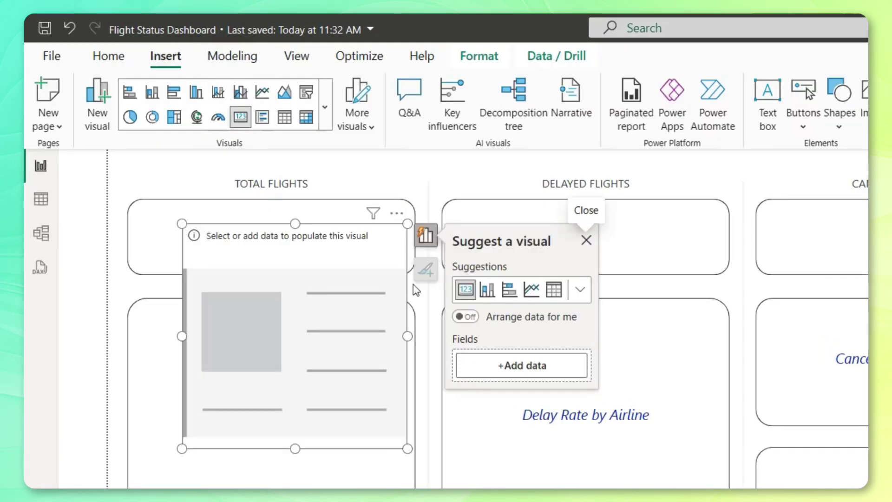
pyautogui.click(518, 367)
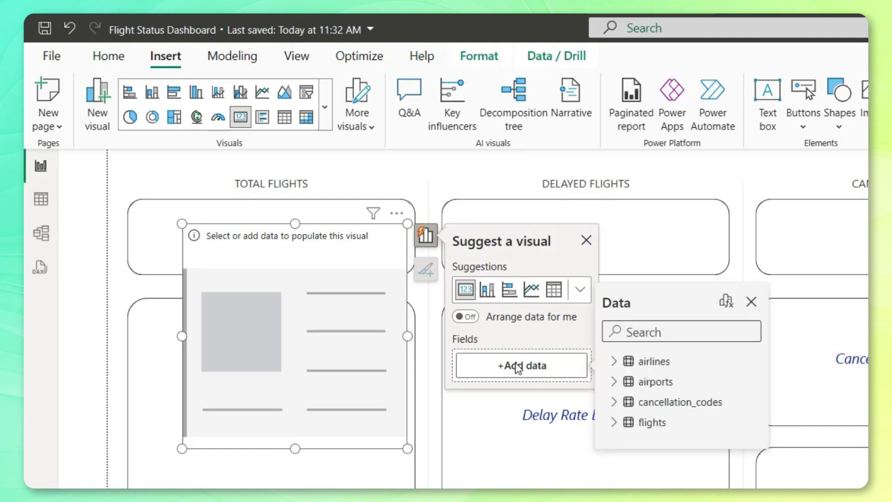
pyautogui.write('tot')
pyautogui.click(679, 384)
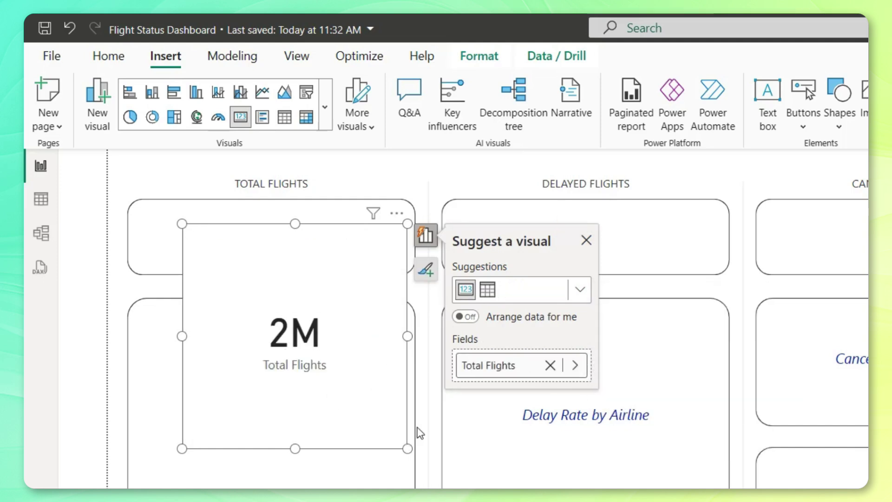
pyautogui.moveTo(407, 448); pyautogui.dragTo(288, 300)
pyautogui.click(246, 258)
pyautogui.moveTo(246, 259); pyautogui.dragTo(199, 237)
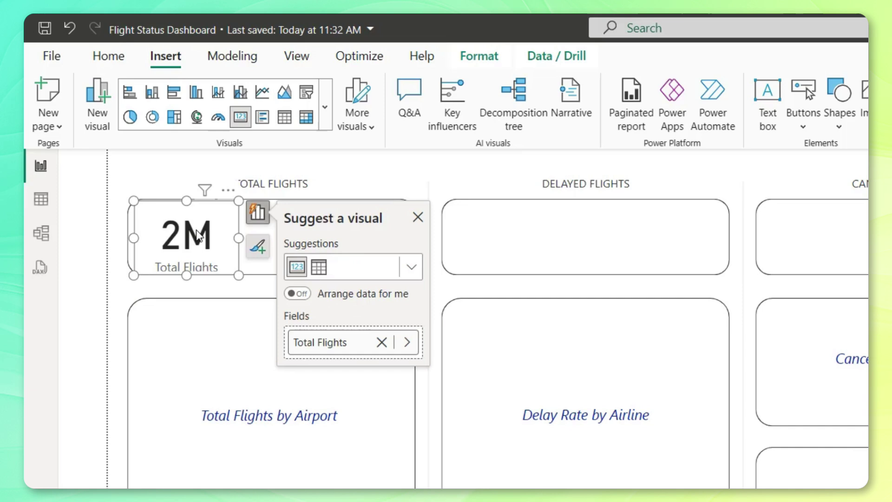
pyautogui.click(199, 289)
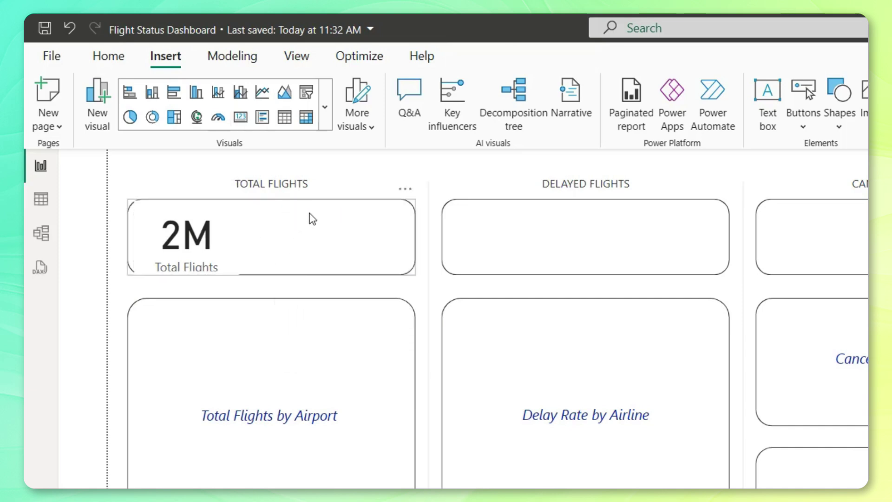
# - Insert a line chart with MONTH on x-axis, Total Flights on y-axis and % On-Time tooltip
pyautogui.click(263, 93)
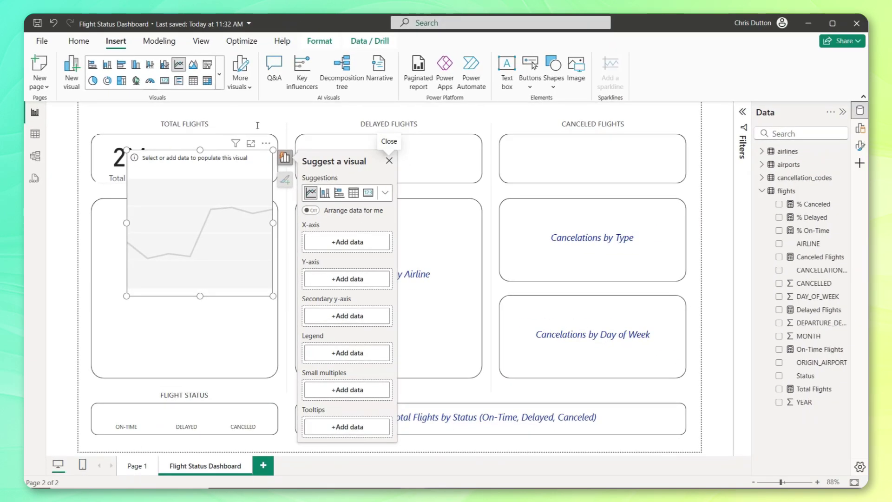
pyautogui.click(338, 242)
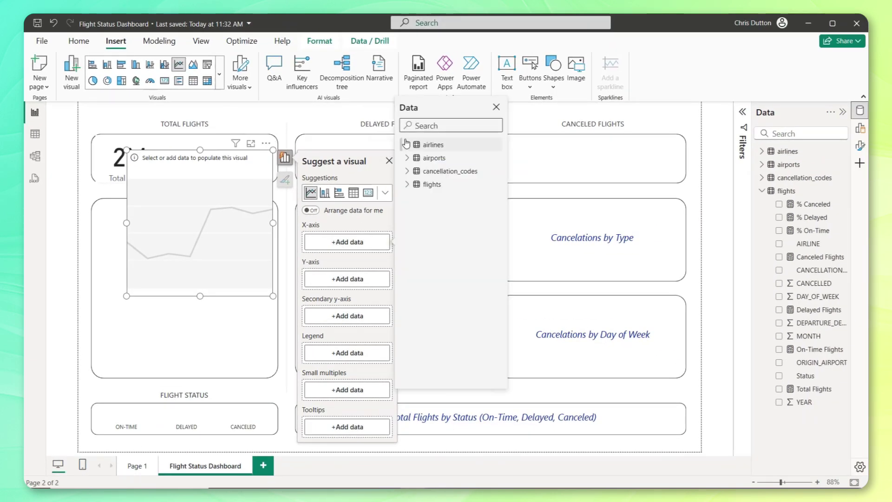
pyautogui.write('month')
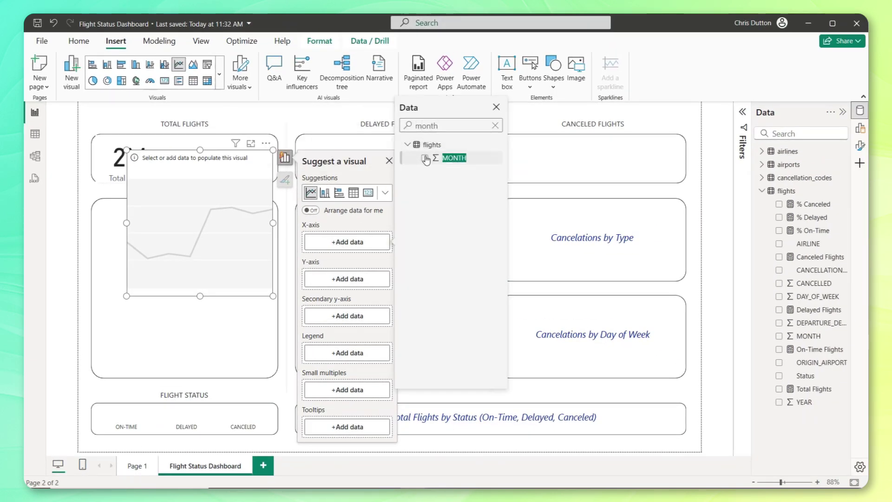
pyautogui.click(425, 158)
pyautogui.click(338, 301)
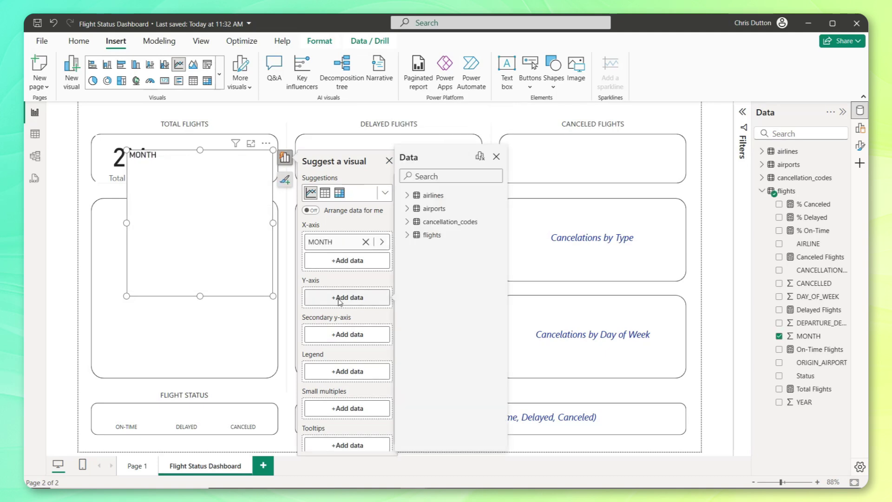
pyautogui.write('total')
pyautogui.click(424, 208)
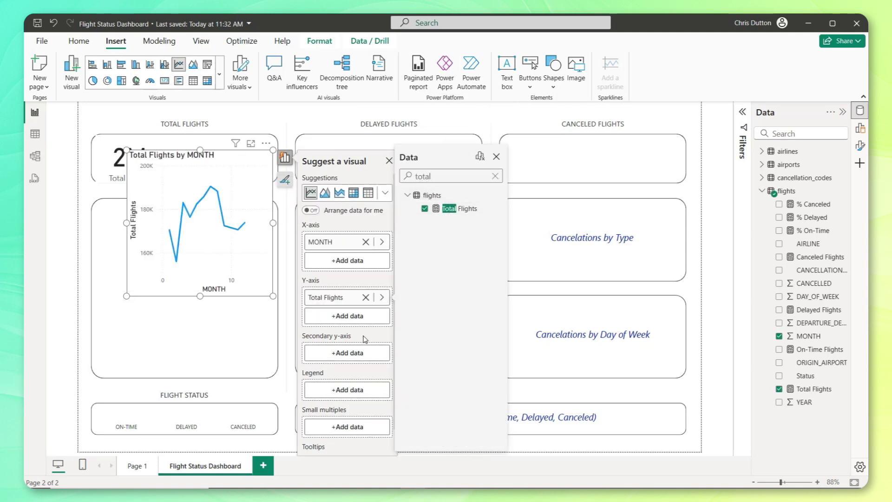
pyautogui.click(496, 156)
pyautogui.scroll(-1, 375, 313)
pyautogui.scroll(-1, 376, 313)
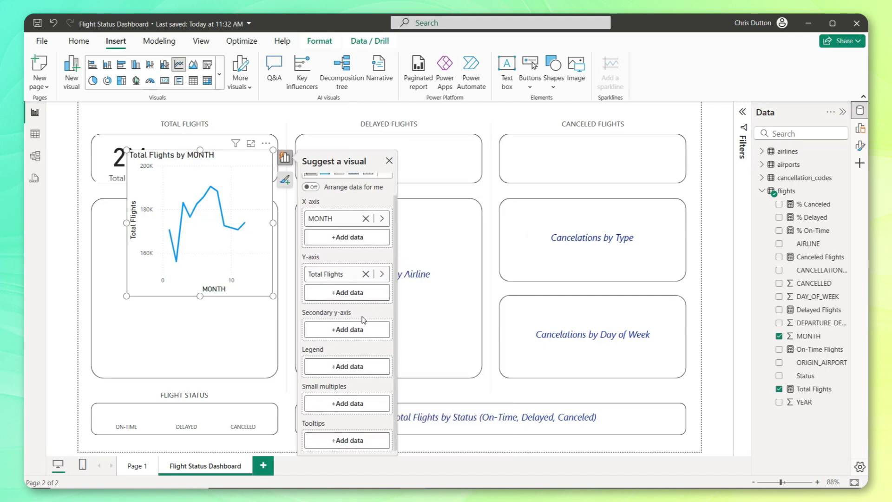
pyautogui.click(346, 404)
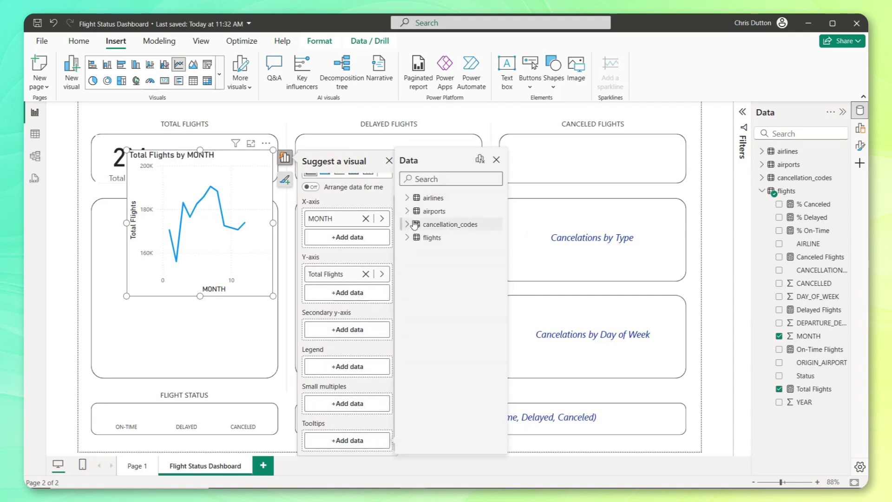
pyautogui.write('% on')
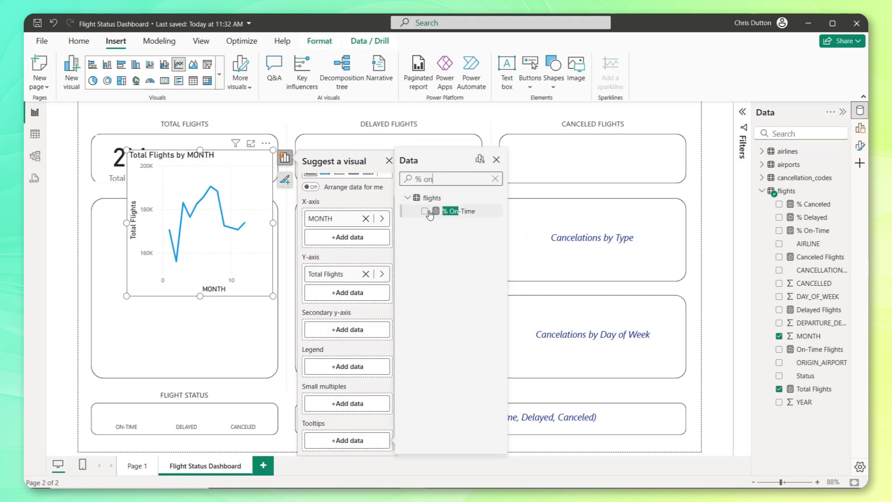
pyautogui.click(426, 212)
pyautogui.click(390, 160)
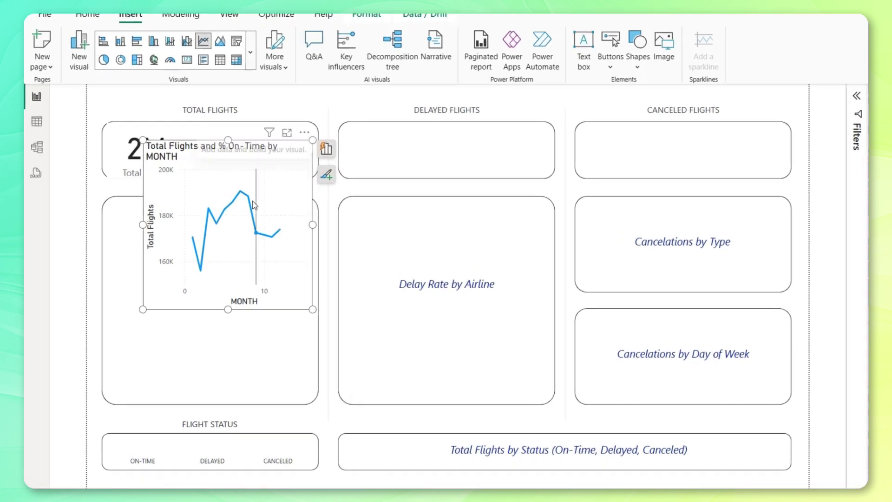
# - Shrink the trend beside the 2M card, then copy card and trend into the Delayed Flights box
pyautogui.moveTo(237, 207)
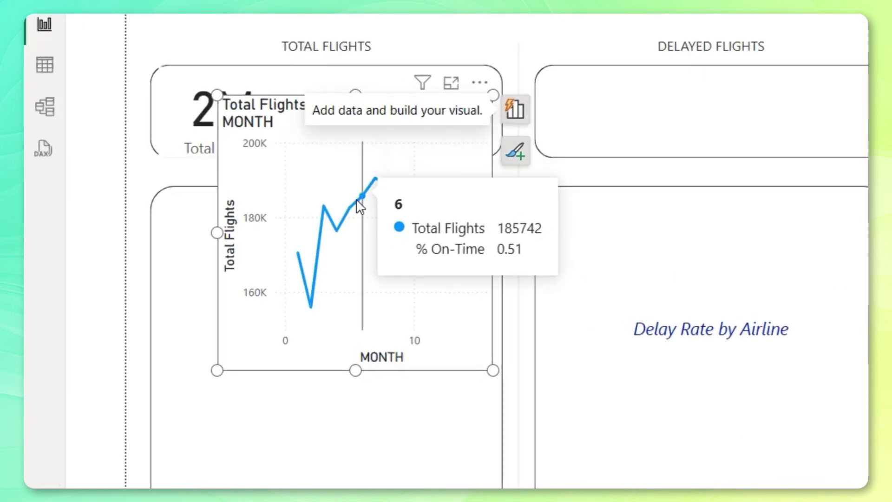
pyautogui.moveTo(384, 200)
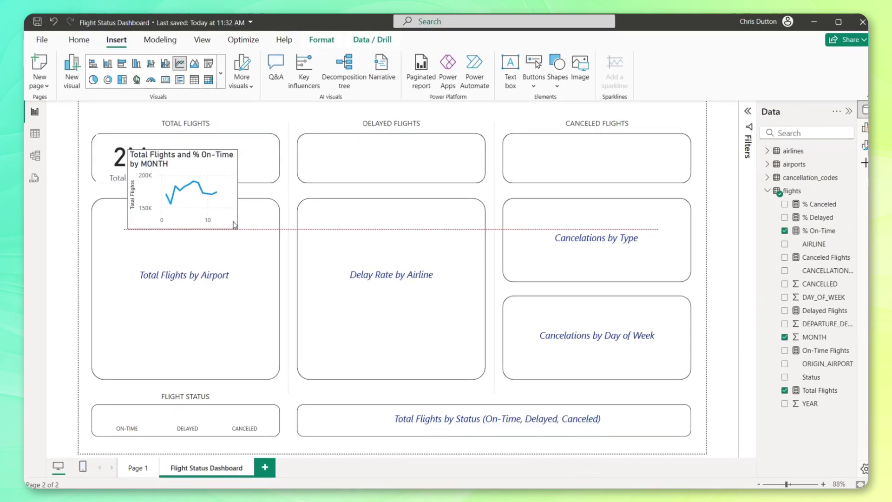
pyautogui.moveTo(235, 226); pyautogui.dragTo(236, 175)
pyautogui.keyDown('ctrl'); pyautogui.click(150, 161); pyautogui.keyUp('ctrl')
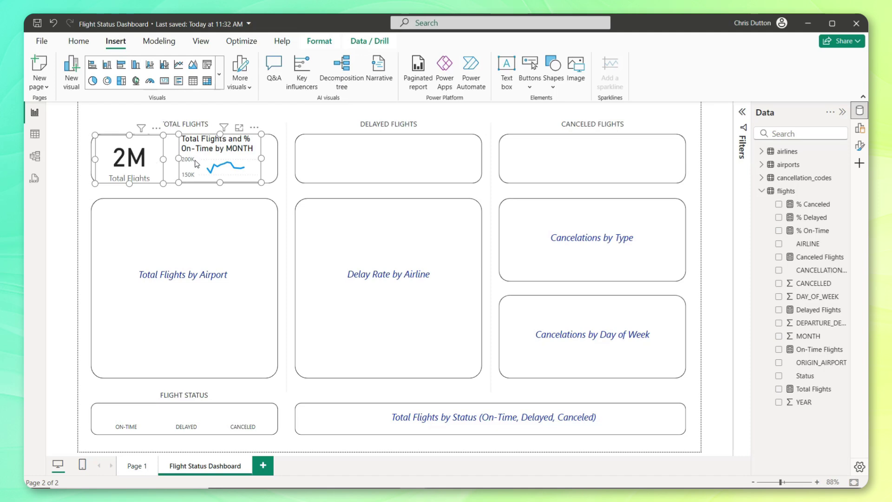
pyautogui.moveTo(198, 164); pyautogui.dragTo(410, 169)
# - Copy the card and trend into the Canceled Flights box and switch the Delayed card to Delayed Flights (790K)
pyautogui.moveTo(223, 164); pyautogui.dragTo(640, 165)
pyautogui.click(640, 165)
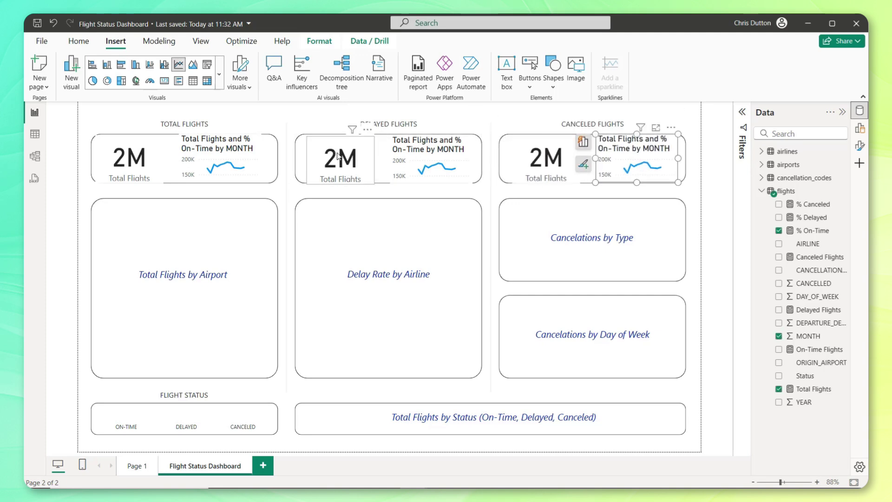
pyautogui.click(338, 157)
pyautogui.click(387, 144)
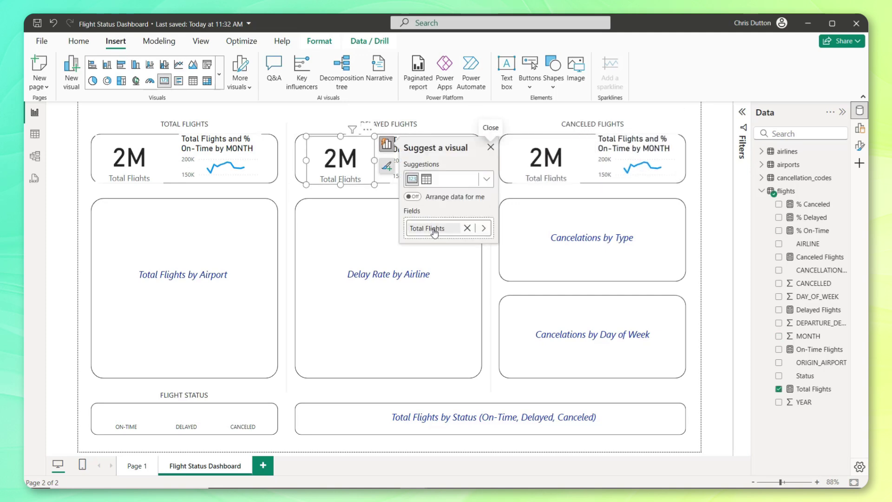
pyautogui.click(484, 227)
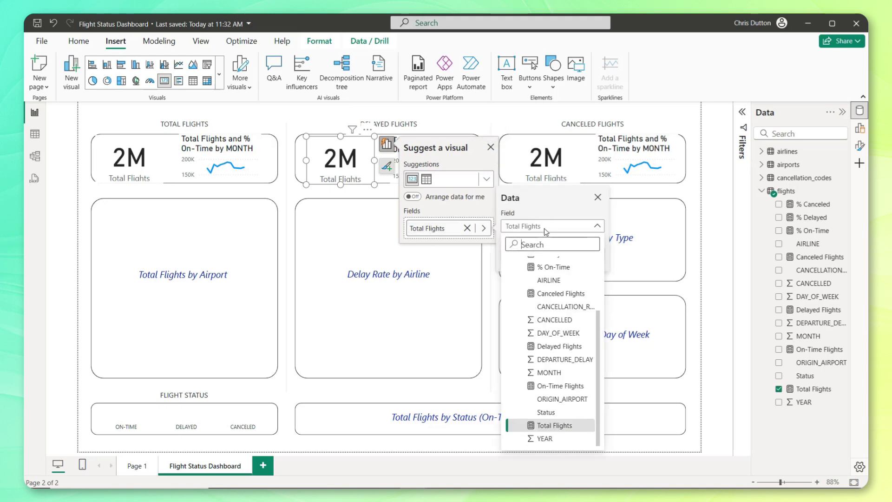
pyautogui.write('delay')
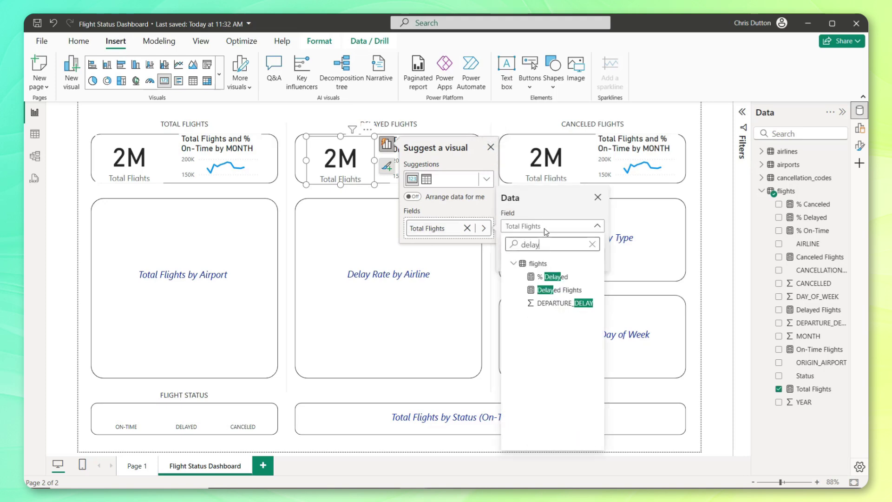
pyautogui.click(551, 290)
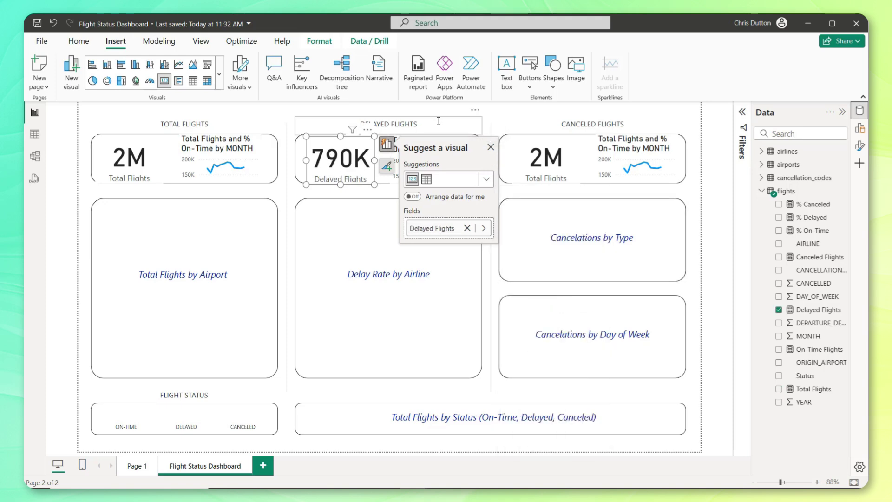
pyautogui.click(453, 111)
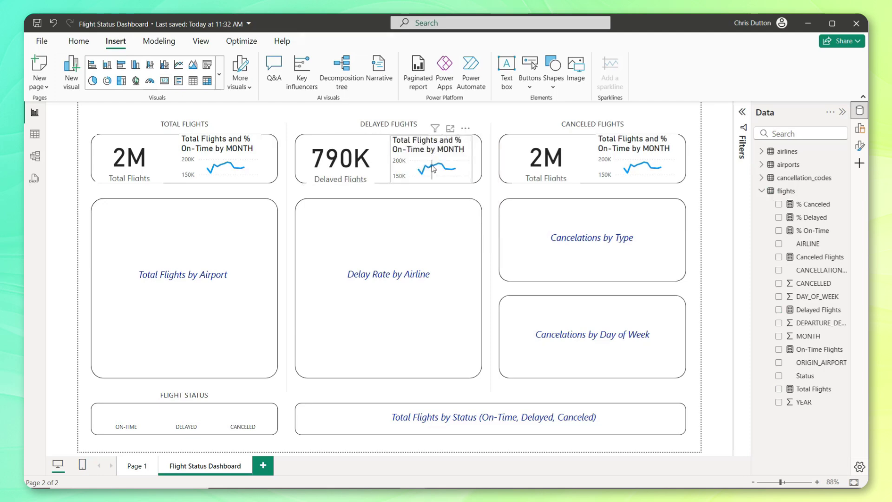
# - Put Delayed Flights on the y-axis of the Delayed Flights box trend chart
pyautogui.click(433, 169)
pyautogui.click(298, 282)
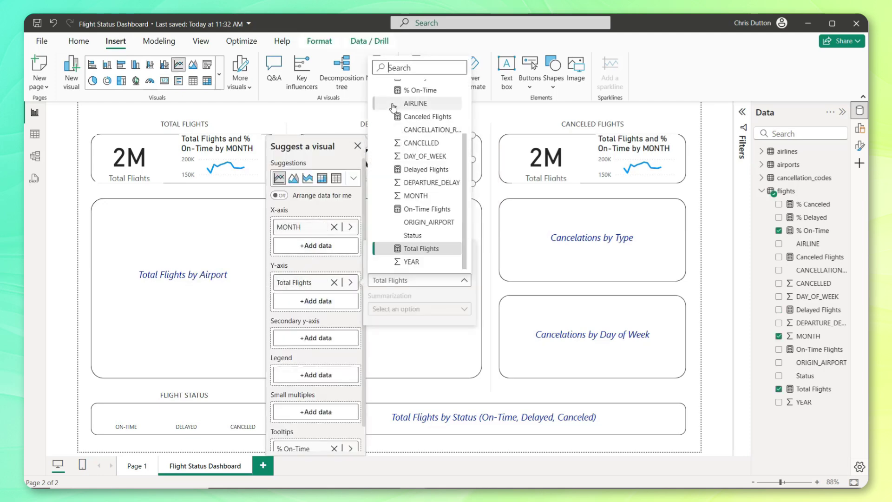
pyautogui.write('delayed')
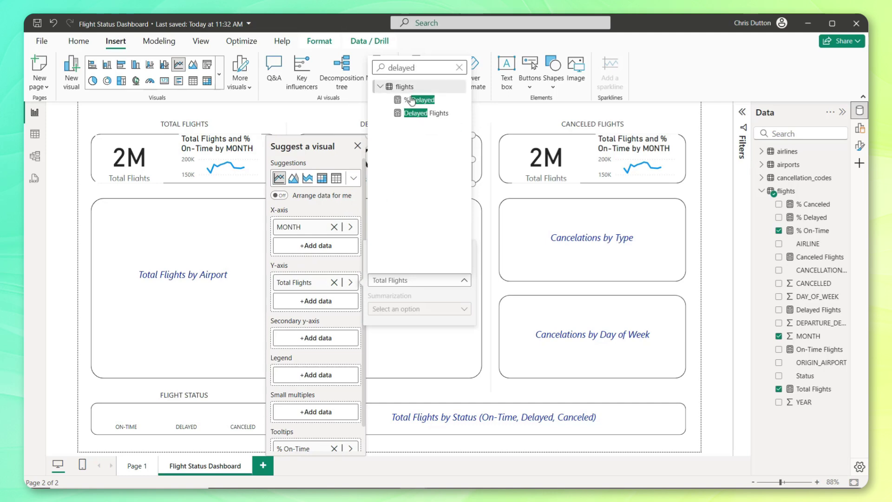
pyautogui.click(421, 113)
pyautogui.scroll(-1, 316, 381)
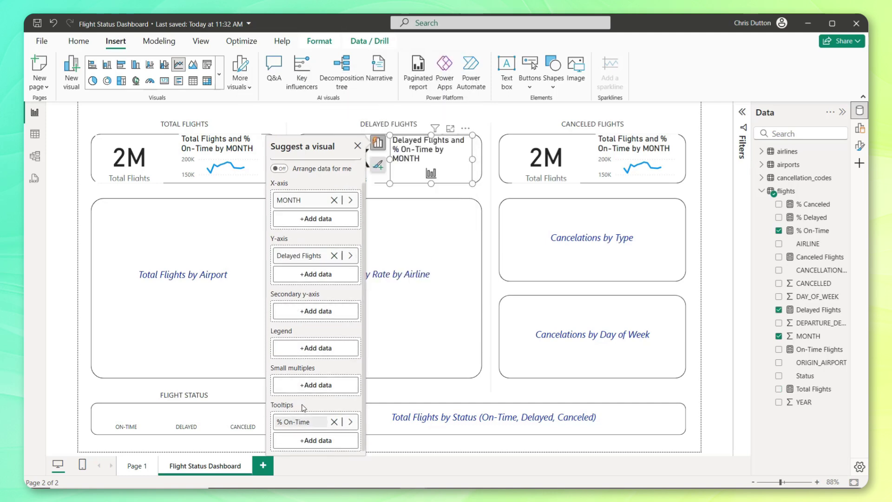
pyautogui.click(302, 422)
# - Set the Delayed trend chart's tooltip measure to % Delayed
pyautogui.write('%')
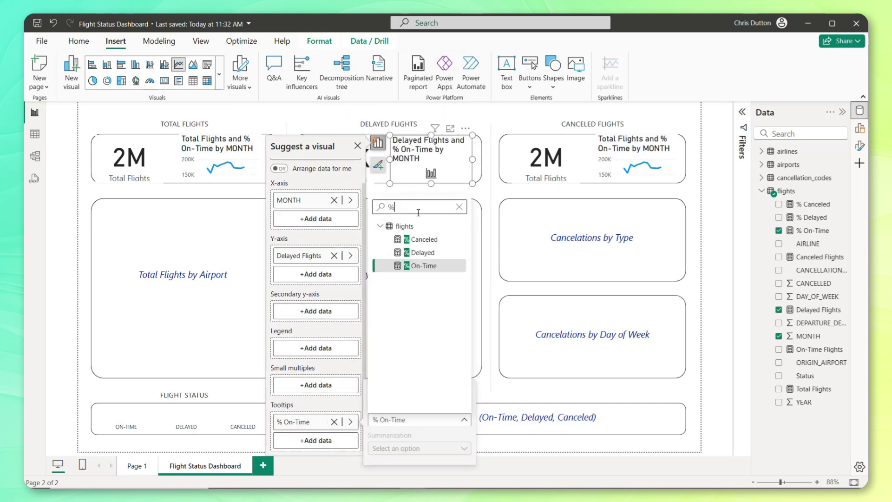
pyautogui.click(423, 252)
pyautogui.click(490, 195)
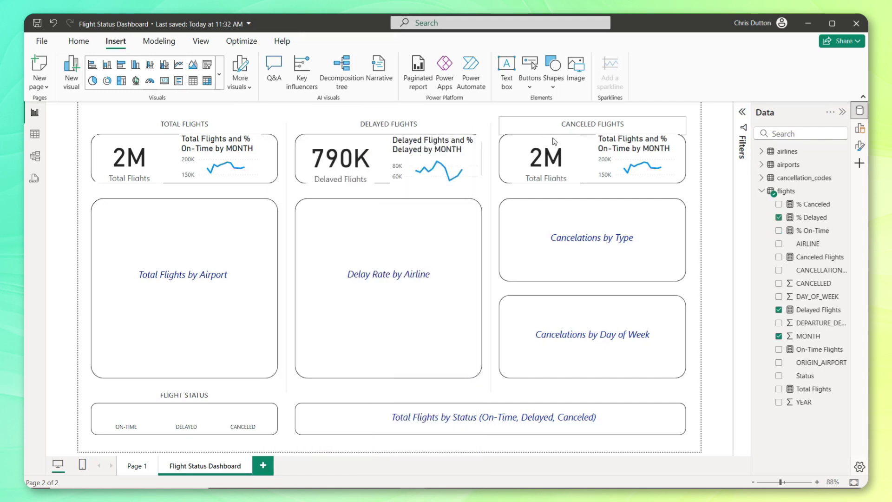
# - Switch the card in the Canceled Flights box to Canceled Flights, reading 29K
pyautogui.click(568, 156)
pyautogui.click(504, 147)
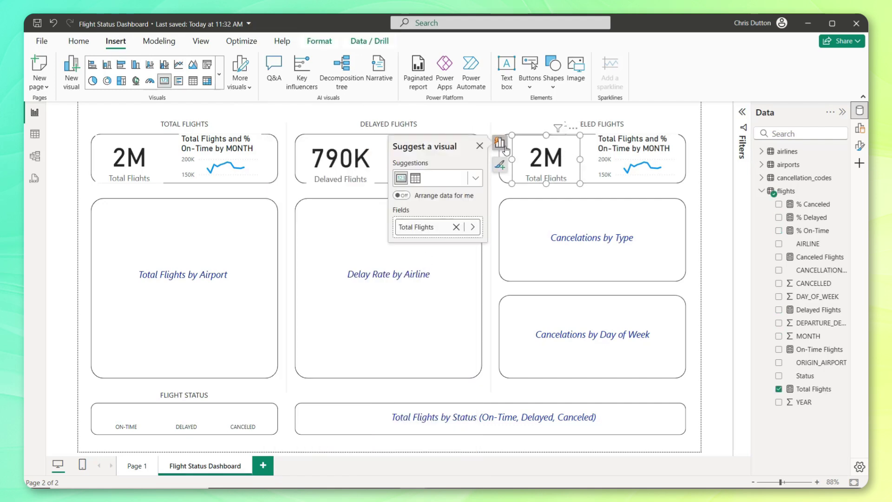
pyautogui.click(420, 227)
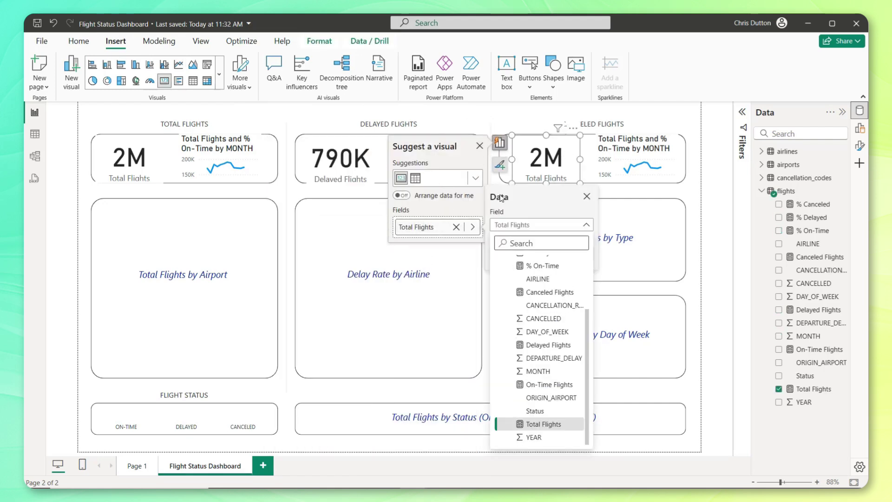
pyautogui.write('cancel')
pyautogui.click(546, 331)
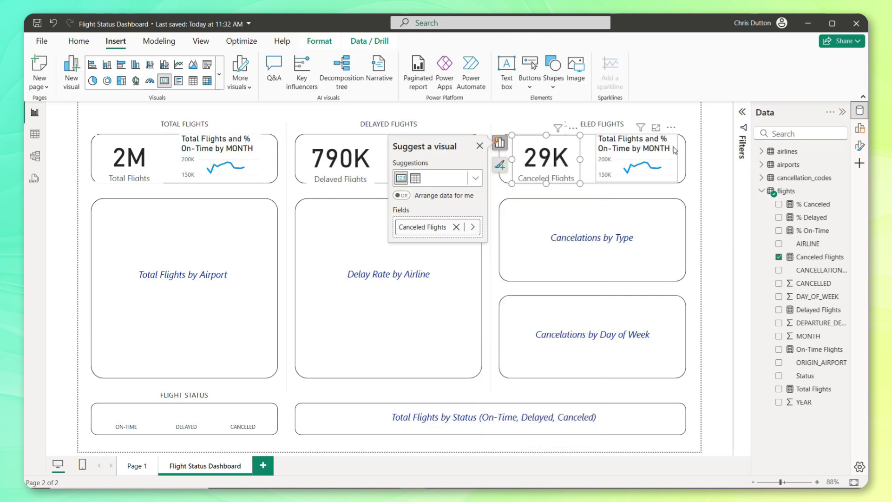
# - Set the canceled trend chart's y-axis to Canceled Flights and its tooltip to % Canceled
pyautogui.click(675, 152)
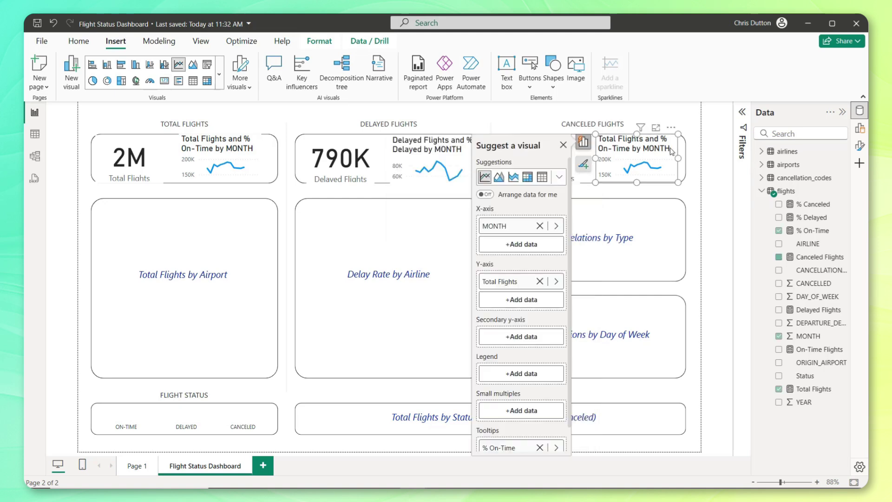
pyautogui.click(507, 281)
pyautogui.write('cance')
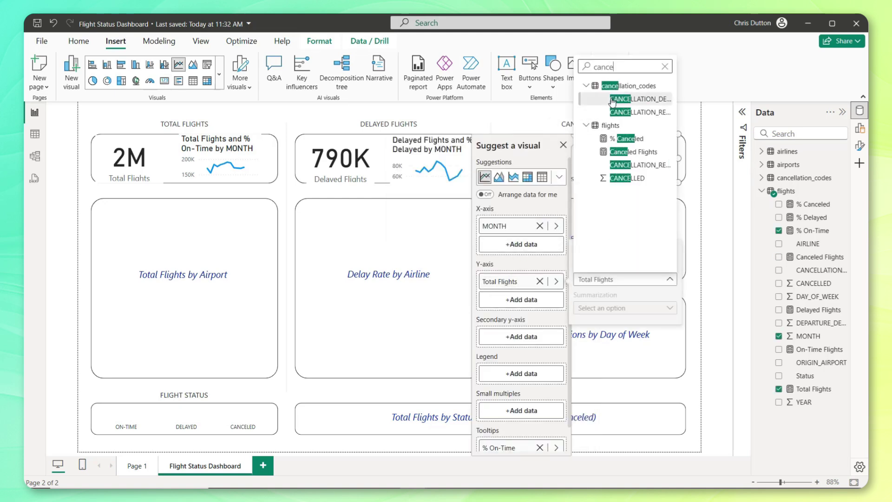
pyautogui.click(631, 153)
pyautogui.scroll(-1, 509, 388)
pyautogui.click(508, 422)
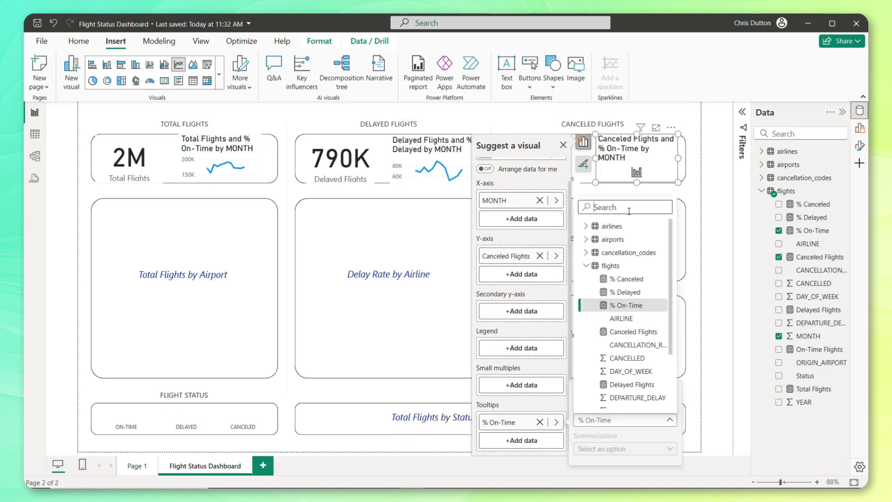
pyautogui.write('% ca')
pyautogui.click(625, 239)
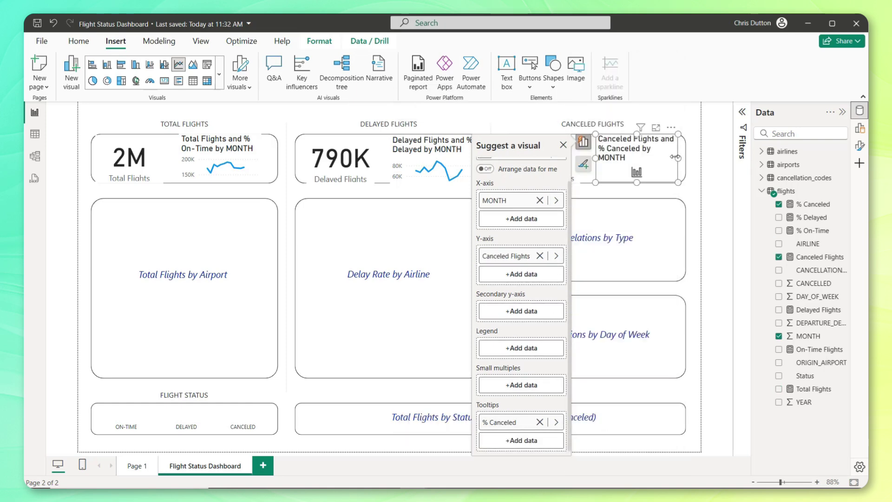
pyautogui.click(287, 191)
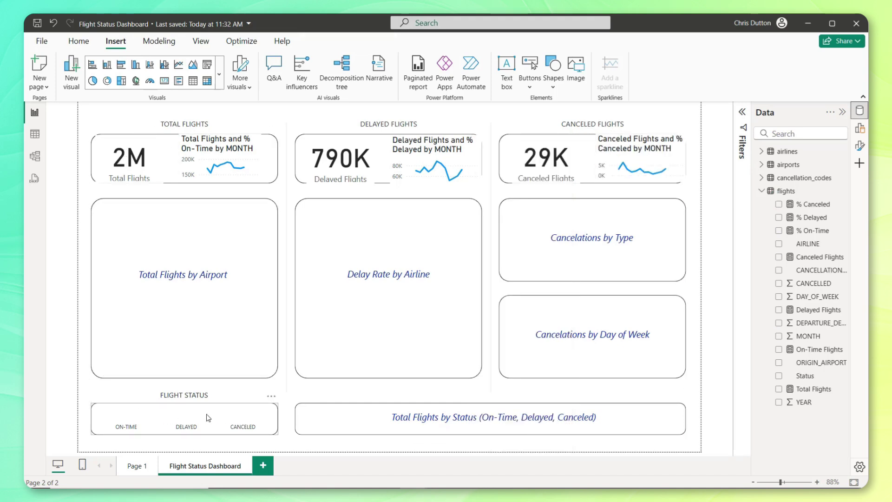
# - Duplicate the 2M Total Flights card into the Flight Status row
pyautogui.click(131, 146)
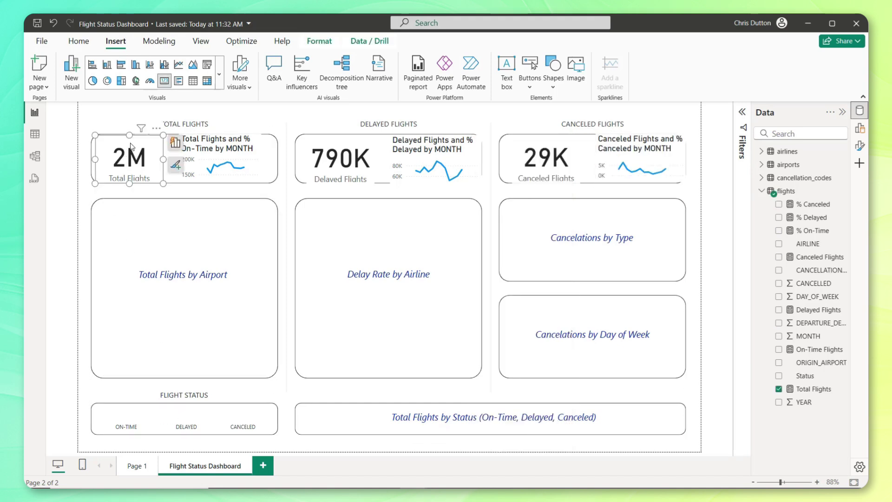
pyautogui.moveTo(137, 179); pyautogui.dragTo(128, 411)
pyautogui.hotkey('ctrl', 'c')
pyautogui.hotkey('ctrl', 'v')
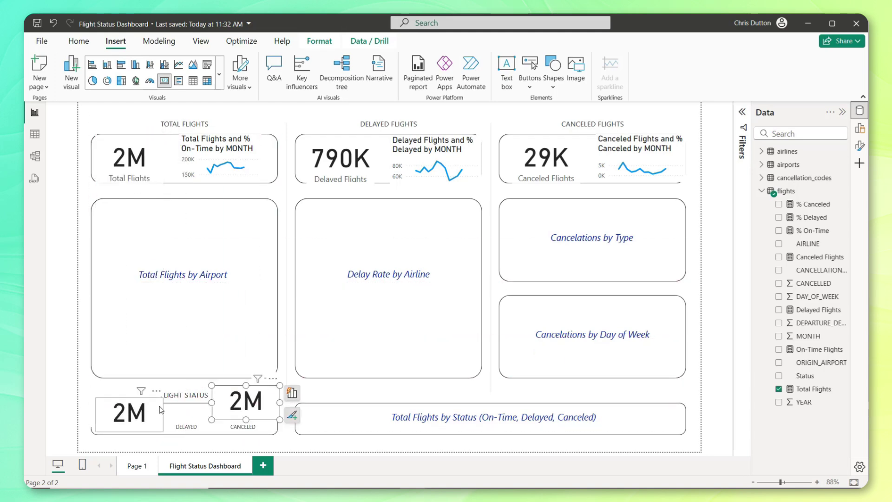
pyautogui.moveTo(246, 398)
pyautogui.mouseDown()
pyautogui.moveTo(244, 415)
pyautogui.moveTo(239, 405)
pyautogui.mouseUp()
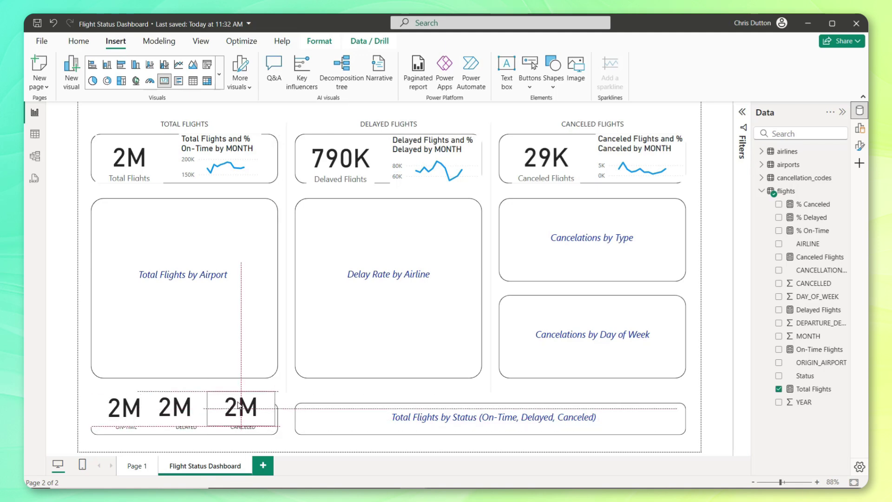
# - Set the first status card above ON-TIME to % On-Time
pyautogui.click(131, 409)
pyautogui.click(170, 400)
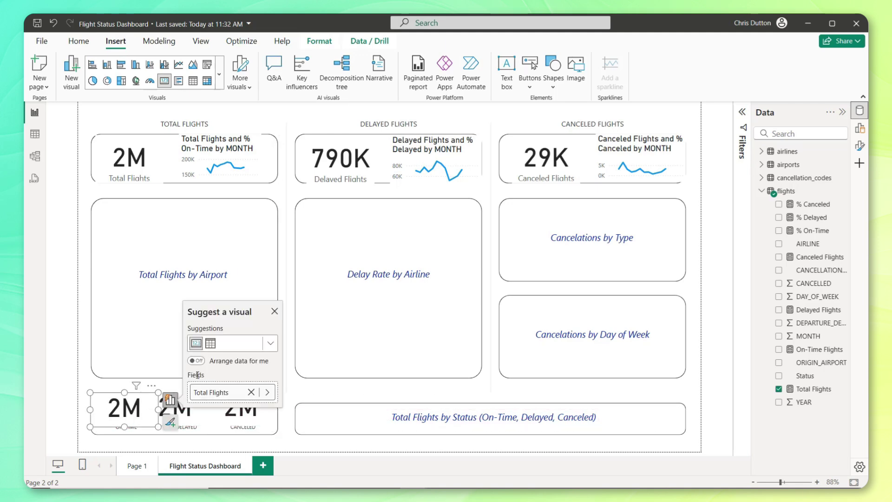
pyautogui.click(267, 392)
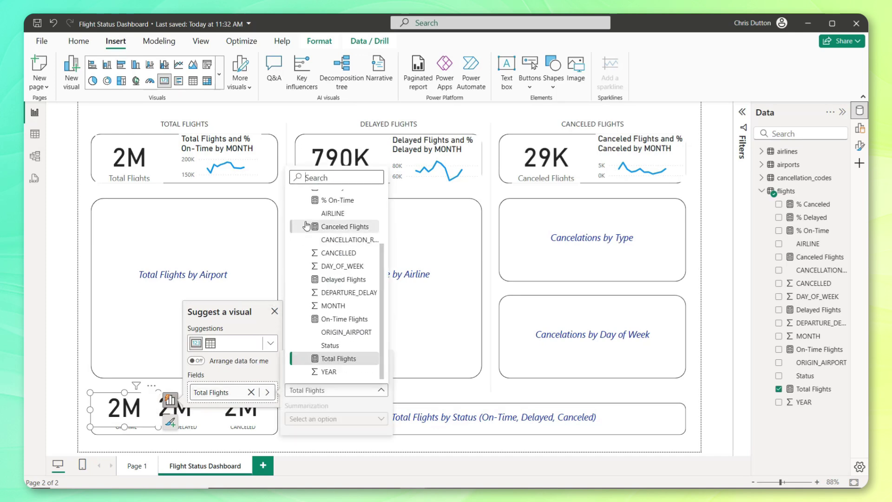
pyautogui.write('% on')
pyautogui.click(336, 210)
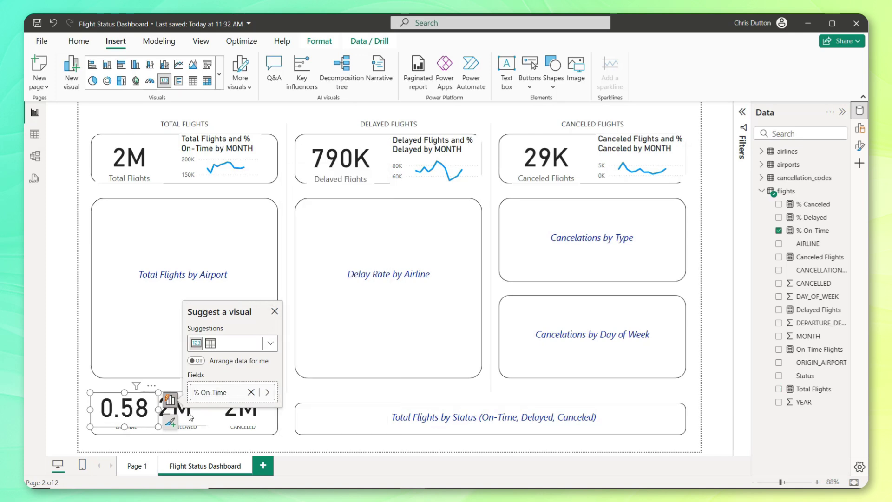
# - Set the middle card to % Delayed and the third card to % Canceled
pyautogui.click(179, 412)
pyautogui.click(221, 399)
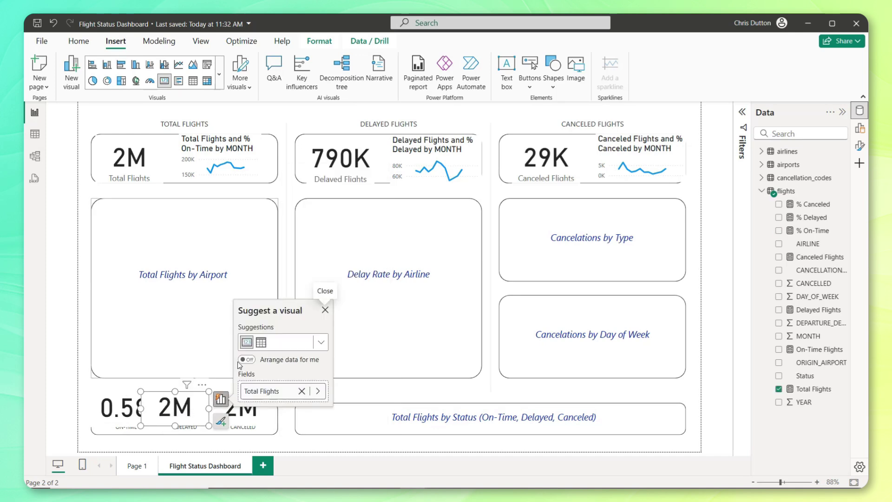
pyautogui.click(267, 393)
pyautogui.write('% d')
pyautogui.click(390, 210)
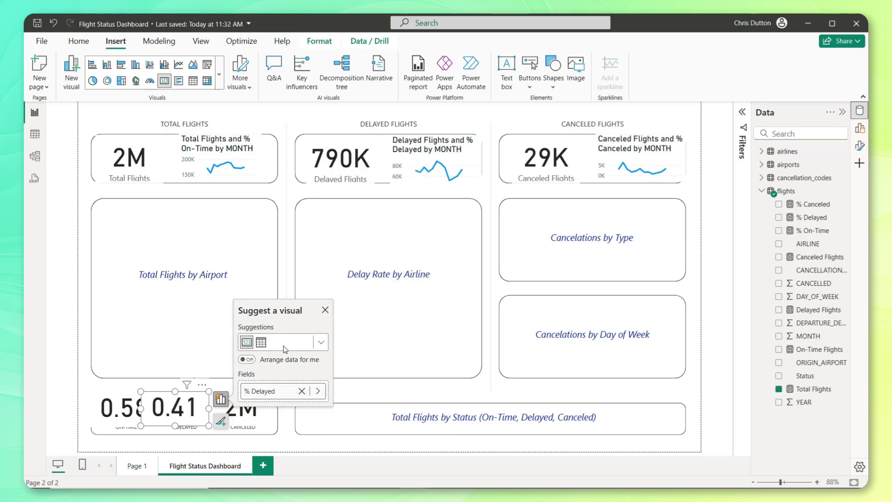
pyautogui.click(249, 416)
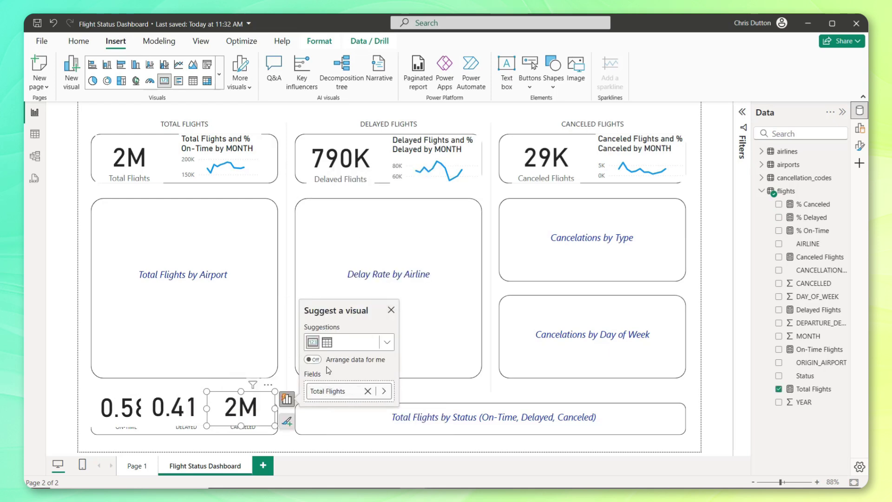
pyautogui.click(330, 392)
pyautogui.write('%')
pyautogui.click(421, 208)
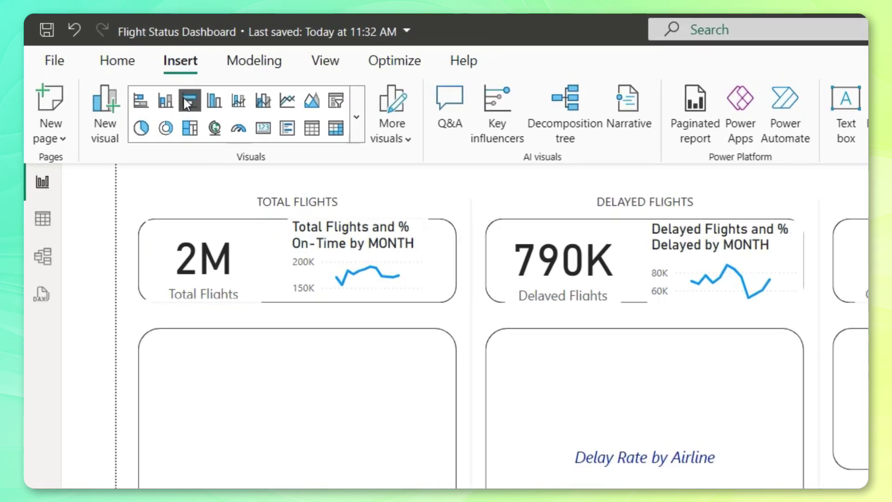
# - Place a clustered bar chart in the airport panel with airports CITY by Total Flights
pyautogui.click(188, 101)
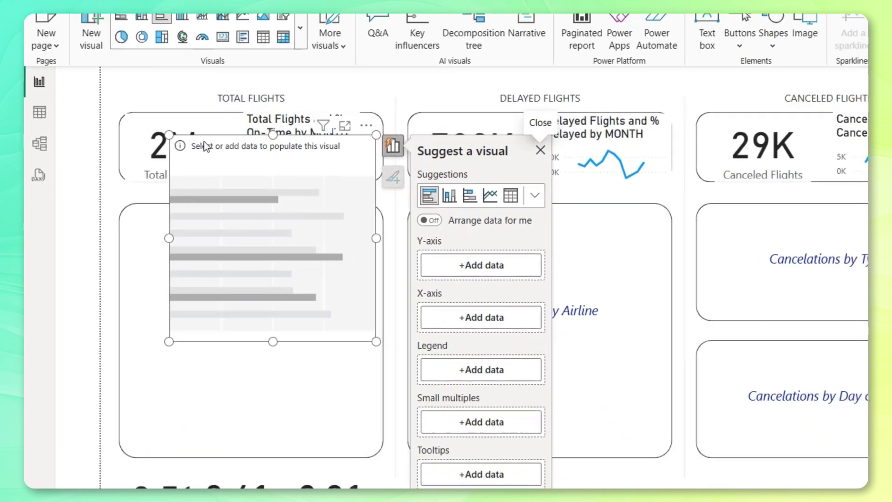
pyautogui.moveTo(240, 265); pyautogui.dragTo(240, 265)
pyautogui.moveTo(172, 140); pyautogui.dragTo(159, 153)
pyautogui.click(372, 256)
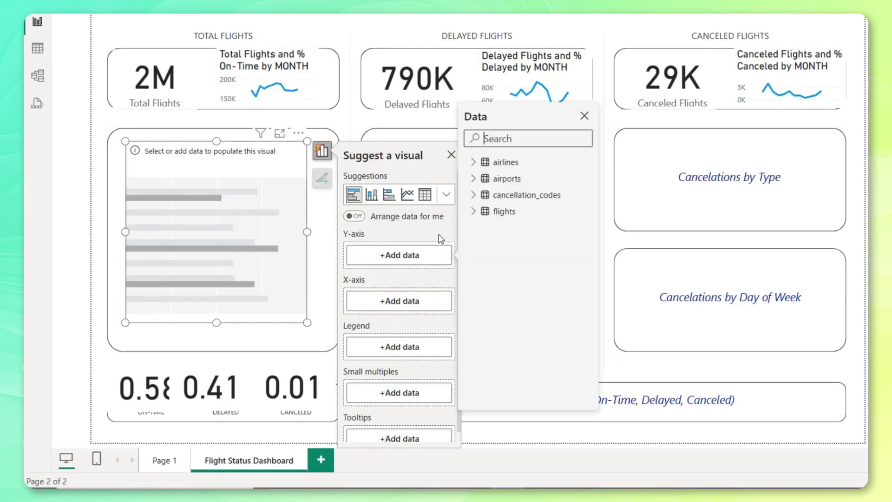
pyautogui.click(474, 178)
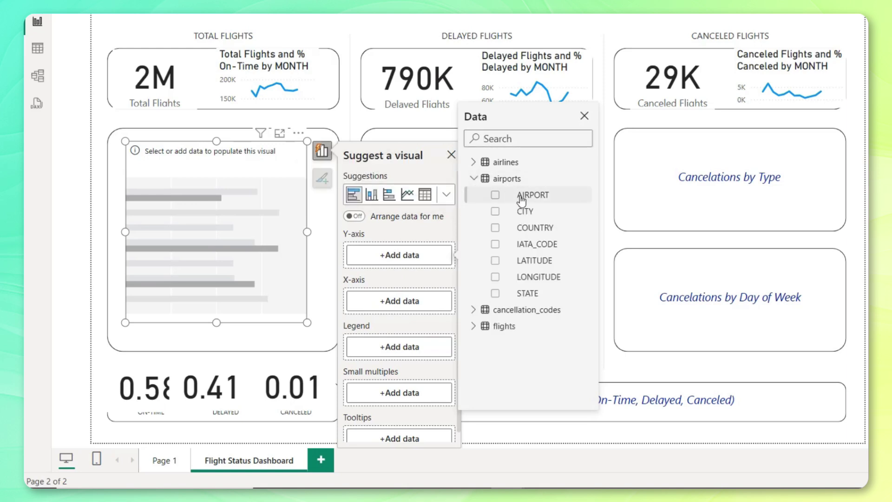
pyautogui.click(496, 213)
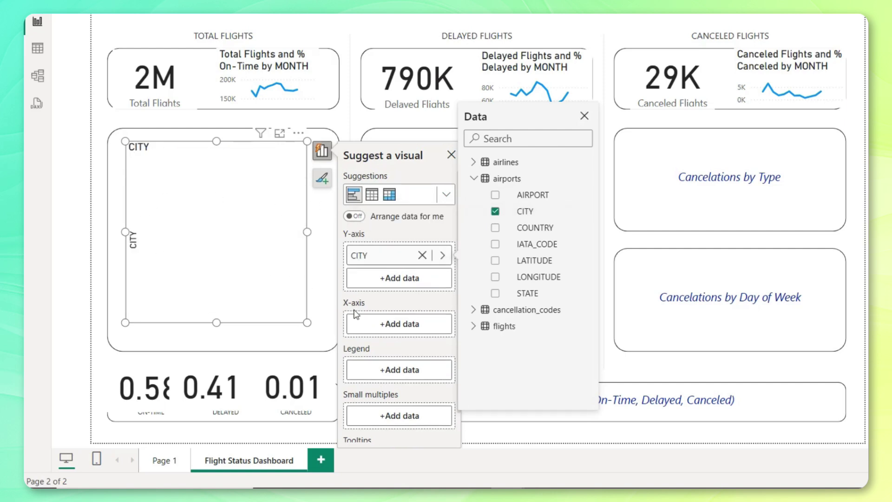
pyautogui.click(392, 325)
pyautogui.write('total')
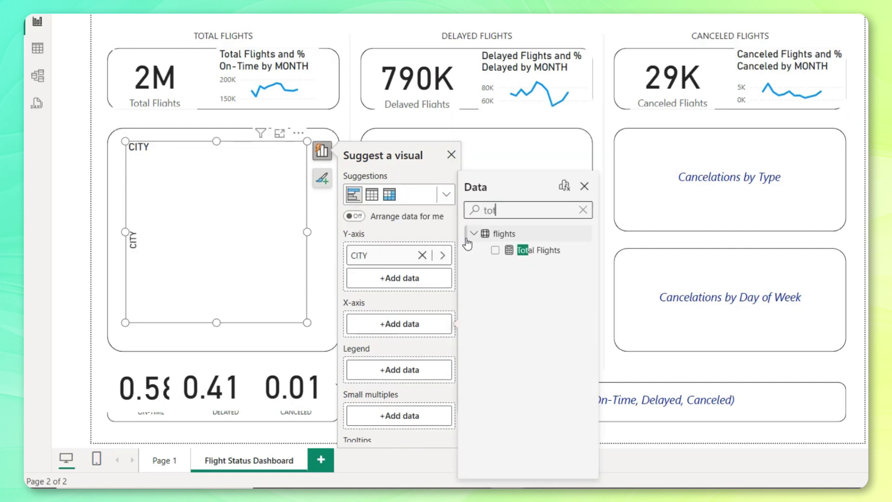
pyautogui.click(541, 253)
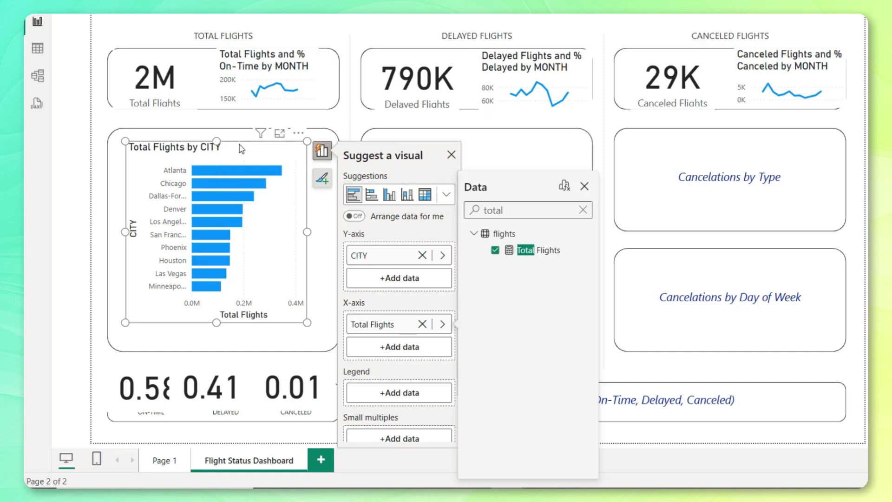
# - Replace the Delay Rate by Airline placeholder with a pasted copy of the city chart
pyautogui.press('Escape')
pyautogui.click(518, 197)
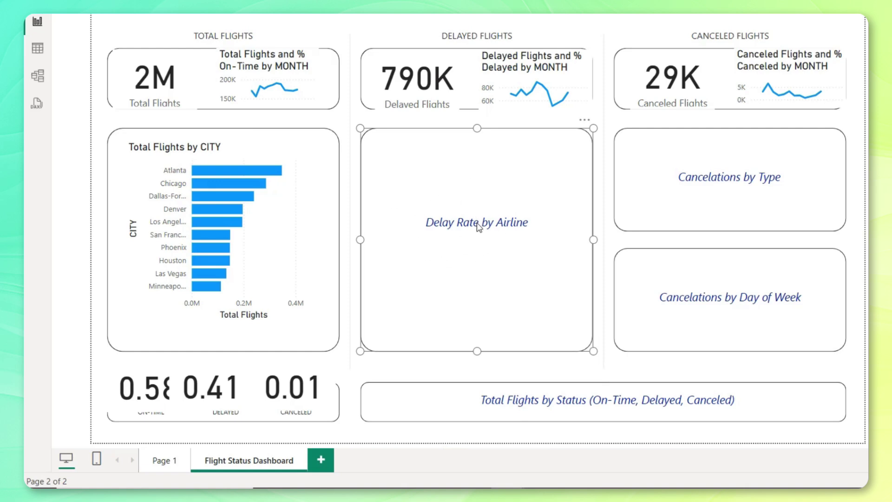
pyautogui.press('Delete')
pyautogui.hotkey('ctrl', 'v')
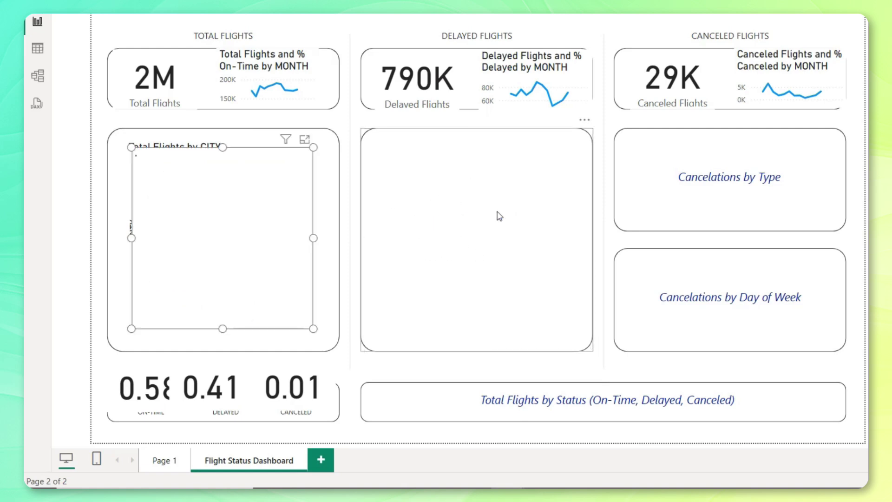
pyautogui.moveTo(306, 196); pyautogui.dragTo(563, 203)
# - Switch the copied chart to AIRLINE on the Y-axis and % Delayed on the X-axis
pyautogui.click(583, 159)
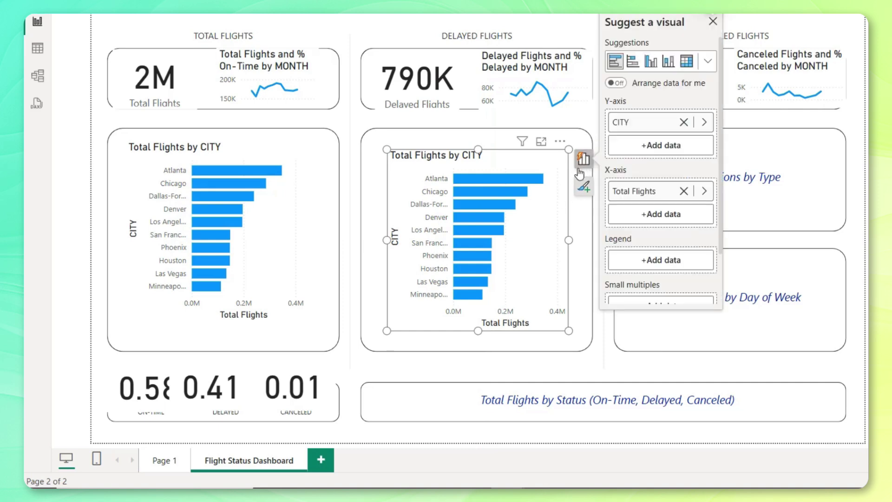
pyautogui.click(631, 124)
pyautogui.write('airli')
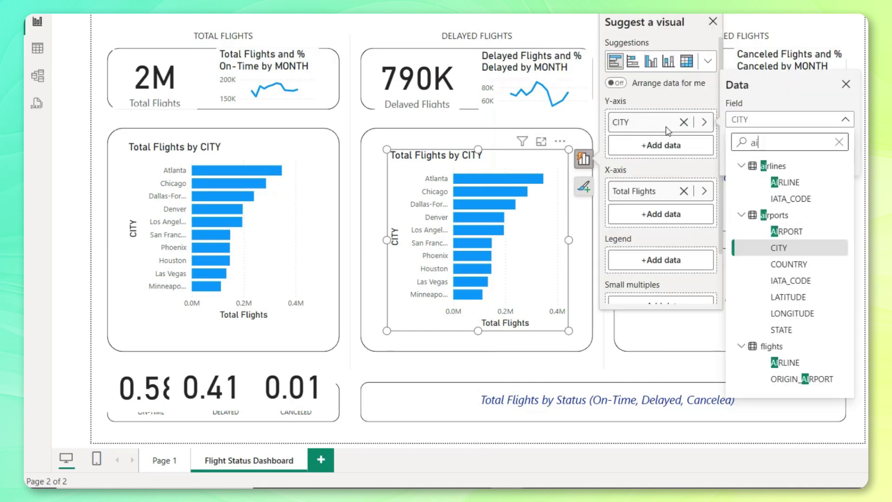
pyautogui.click(785, 182)
pyautogui.click(638, 194)
pyautogui.write('% d')
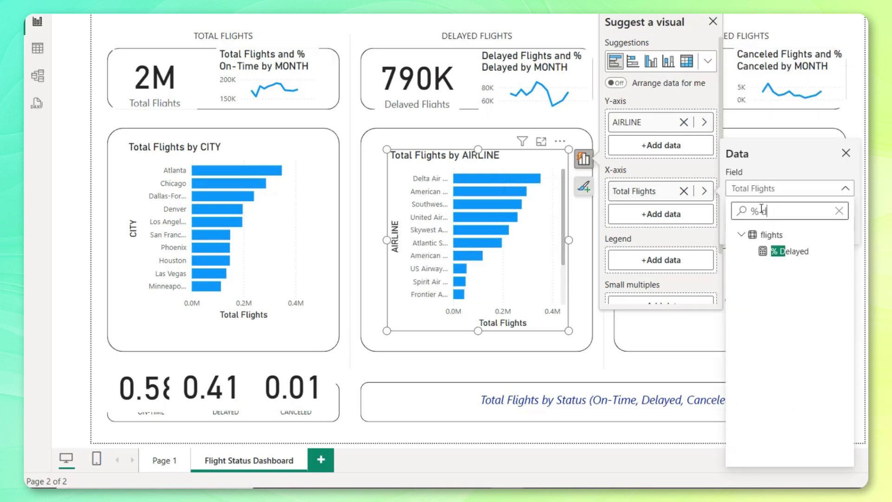
pyautogui.write('el')
pyautogui.click(790, 250)
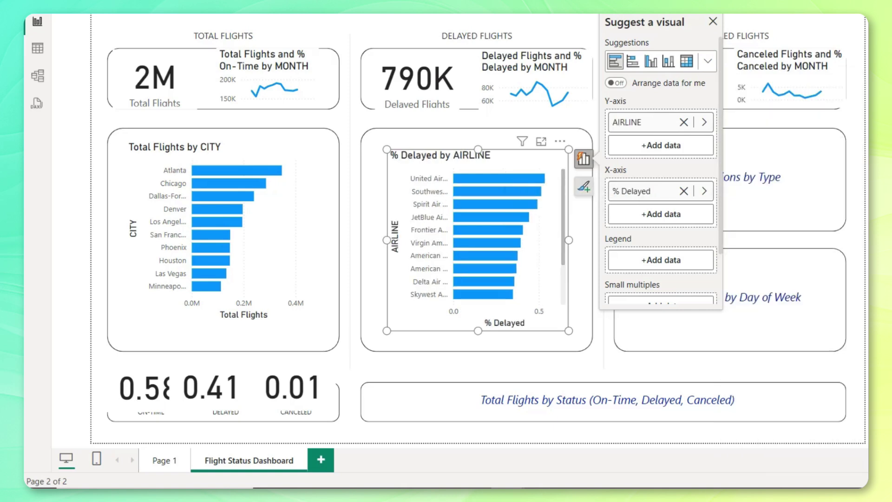
pyautogui.click(859, 175)
# - Insert a donut over the upper-right card with CANCELLATION_DESCRIPTION as its legend
pyautogui.click(625, 209)
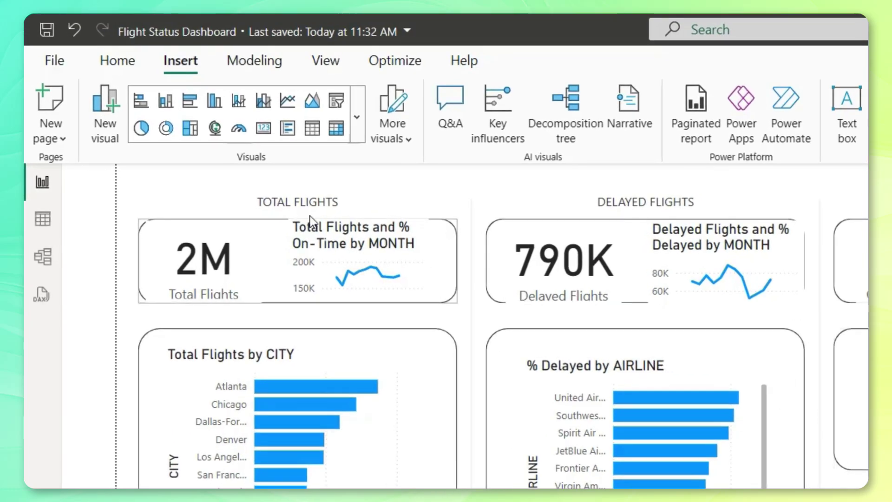
pyautogui.click(166, 127)
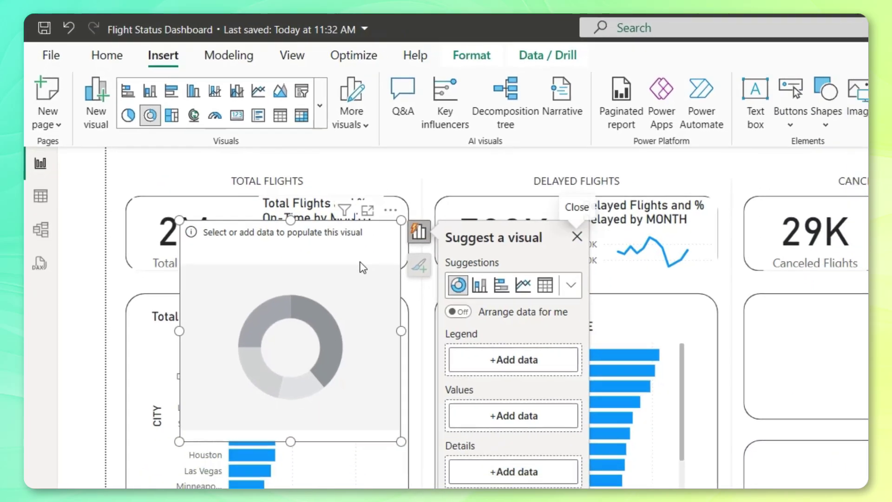
pyautogui.moveTo(419, 308); pyautogui.dragTo(649, 204)
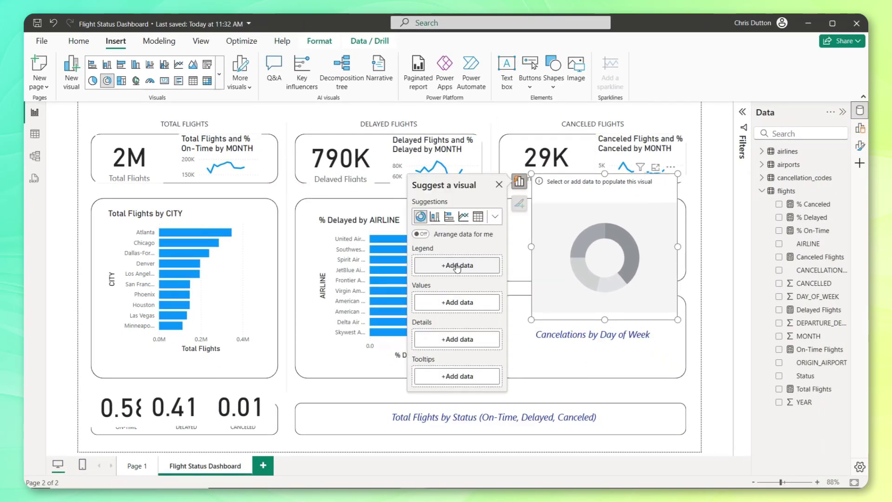
pyautogui.click(457, 266)
pyautogui.write('desc')
pyautogui.click(537, 218)
# - Size the donut slices by Canceled Flights and shrink it to fit the card
pyautogui.click(452, 319)
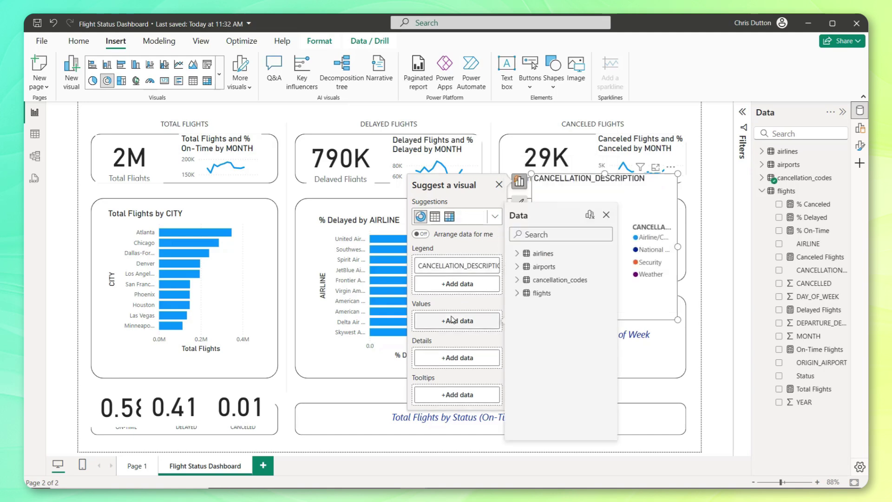
pyautogui.write('cancel')
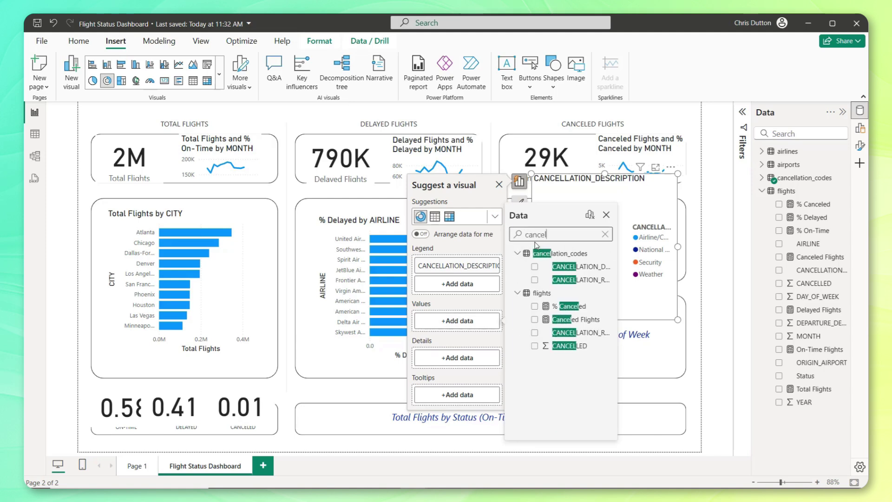
pyautogui.click(535, 318)
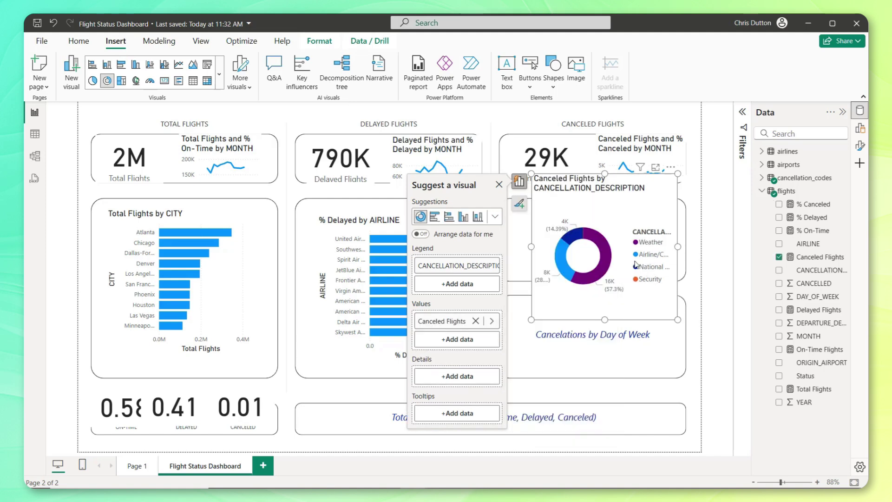
pyautogui.moveTo(610, 255)
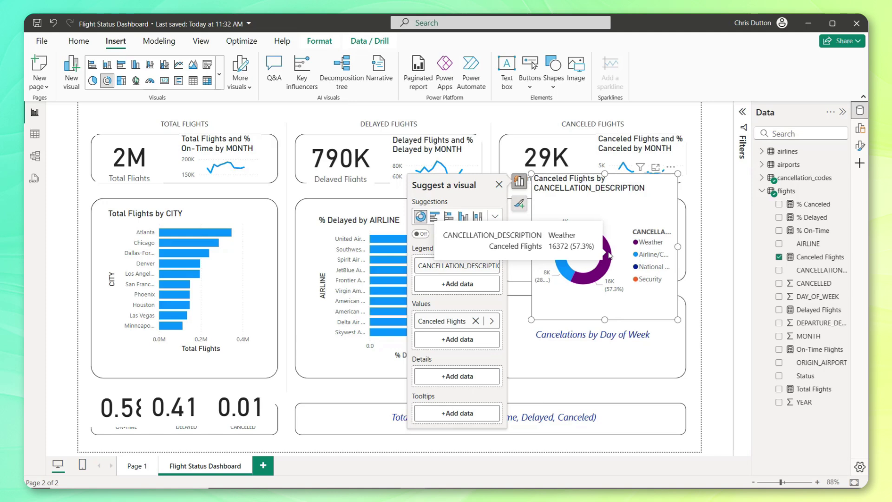
pyautogui.moveTo(563, 272)
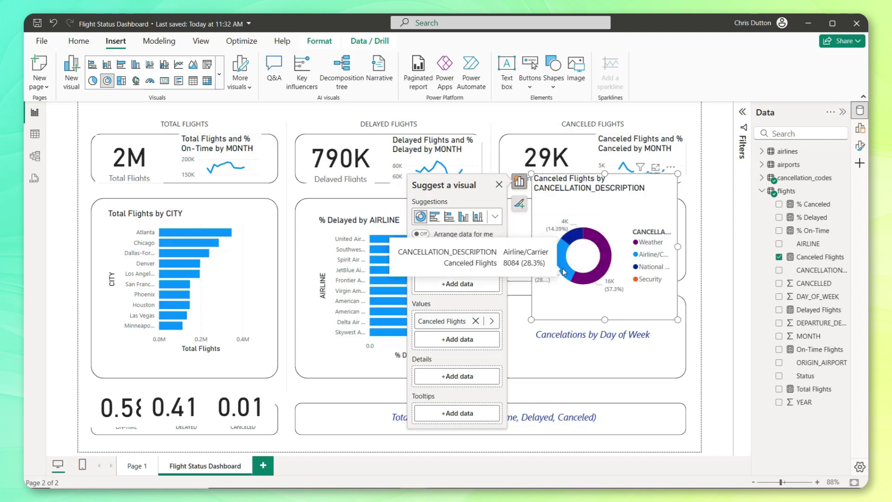
pyautogui.moveTo(678, 320); pyautogui.dragTo(654, 260)
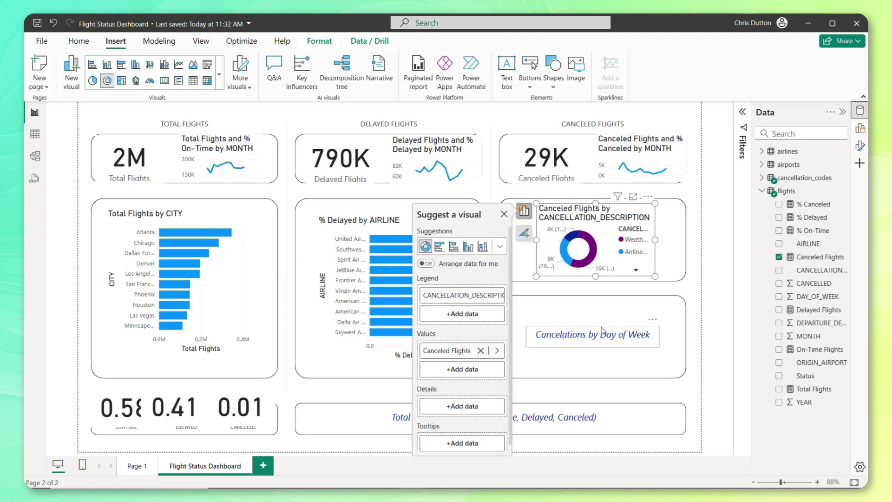
# - Copy the % Delayed by AIRLINE chart into the lower-right card and fit it
pyautogui.click(602, 330)
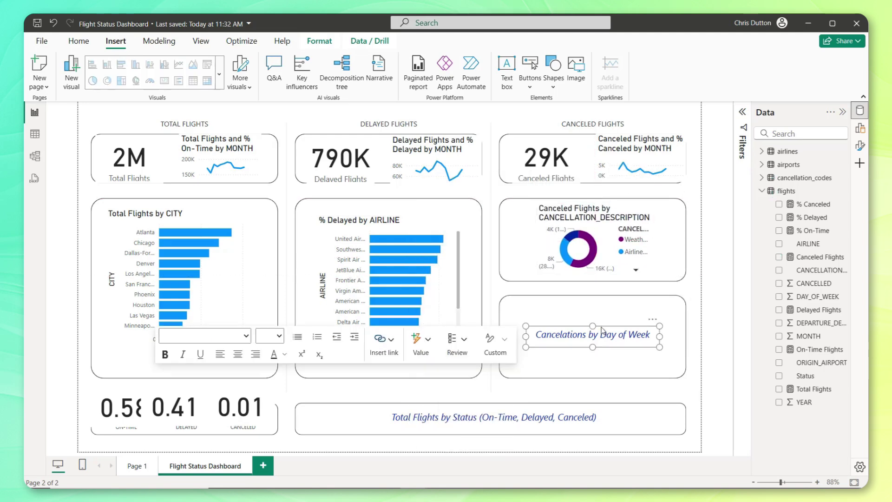
pyautogui.click(429, 222)
pyautogui.moveTo(445, 230); pyautogui.dragTo(637, 310)
pyautogui.moveTo(661, 455); pyautogui.dragTo(666, 374)
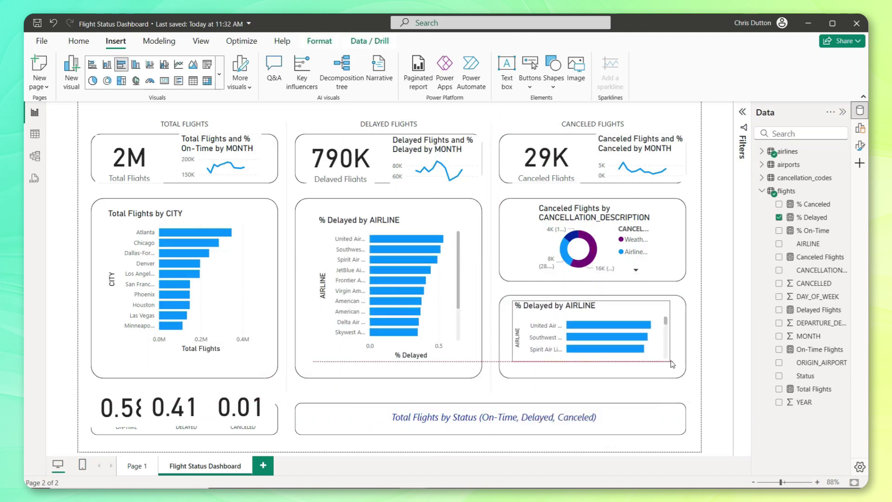
# - Turn the copy into a column chart of % Canceled by DAY_OF_WEEK
pyautogui.click(500, 308)
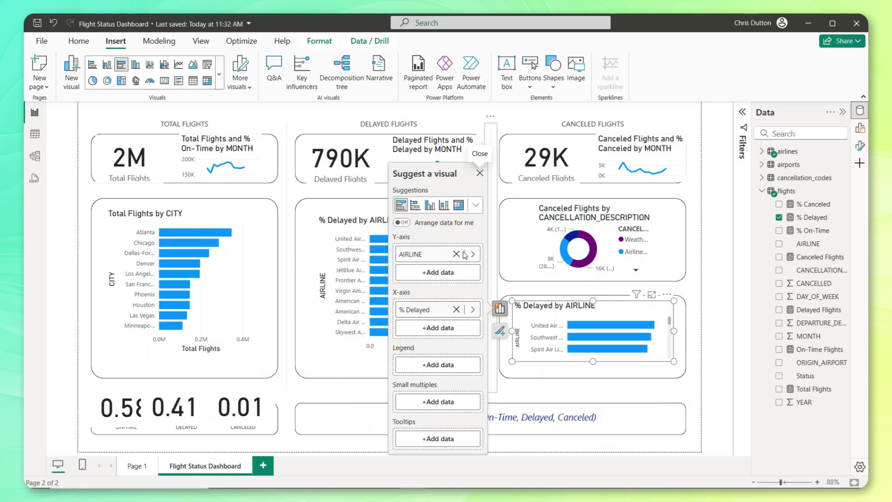
pyautogui.click(430, 206)
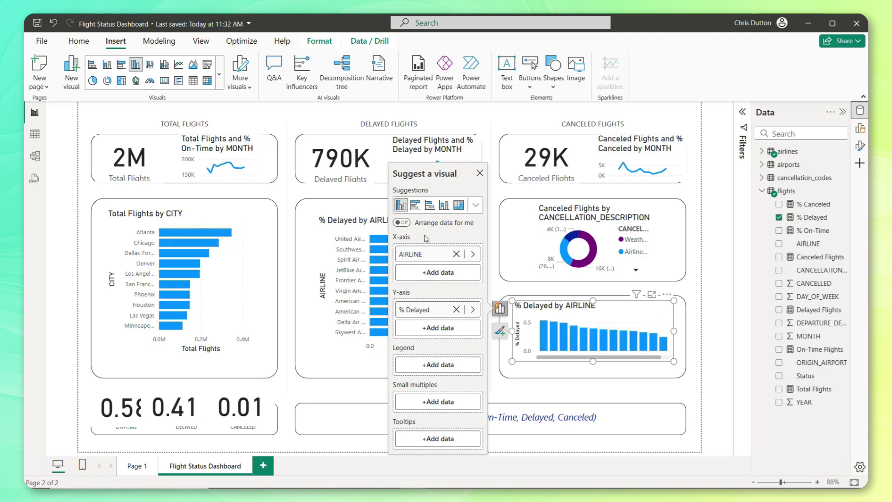
pyautogui.click(479, 254)
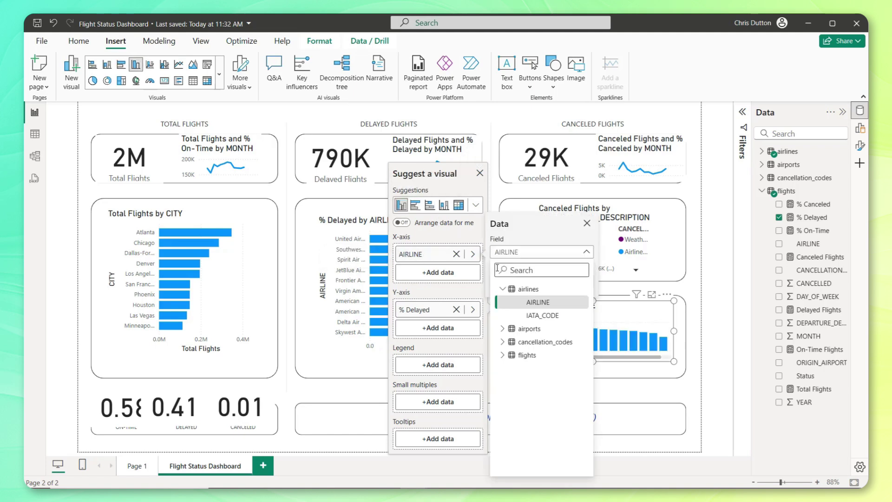
pyautogui.write('day')
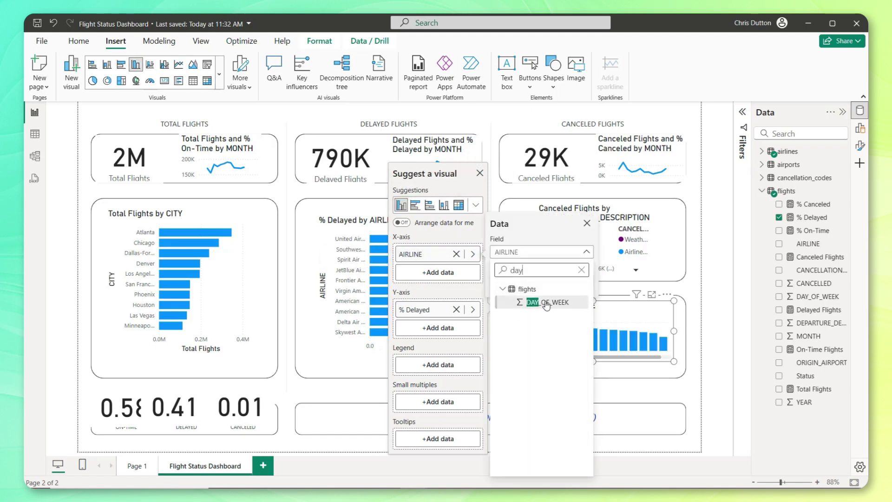
pyautogui.click(534, 302)
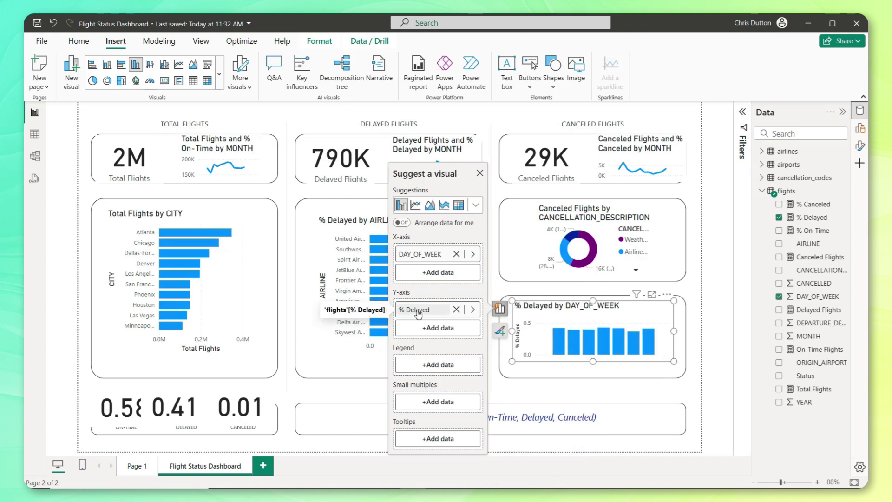
pyautogui.click(418, 314)
pyautogui.write('%')
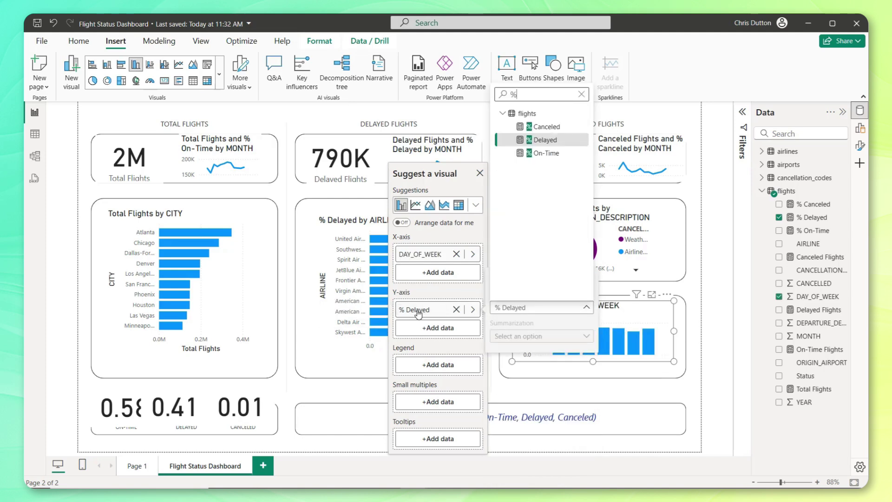
pyautogui.click(544, 127)
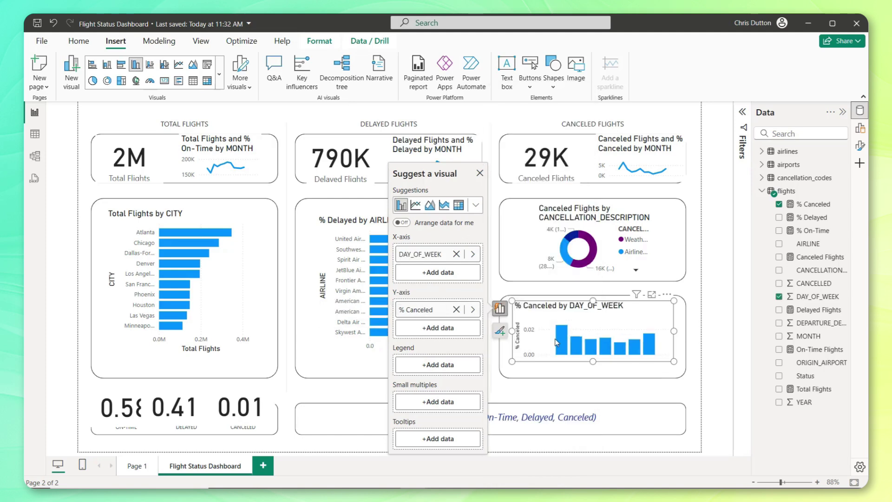
pyautogui.click(515, 393)
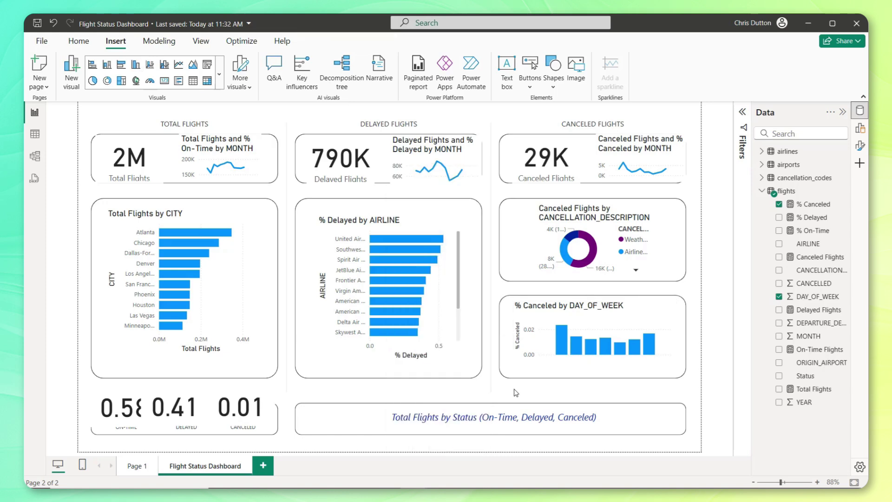
# - Clear the Total Flights by Status placeholder and insert a stacked bar chart
pyautogui.click(436, 411)
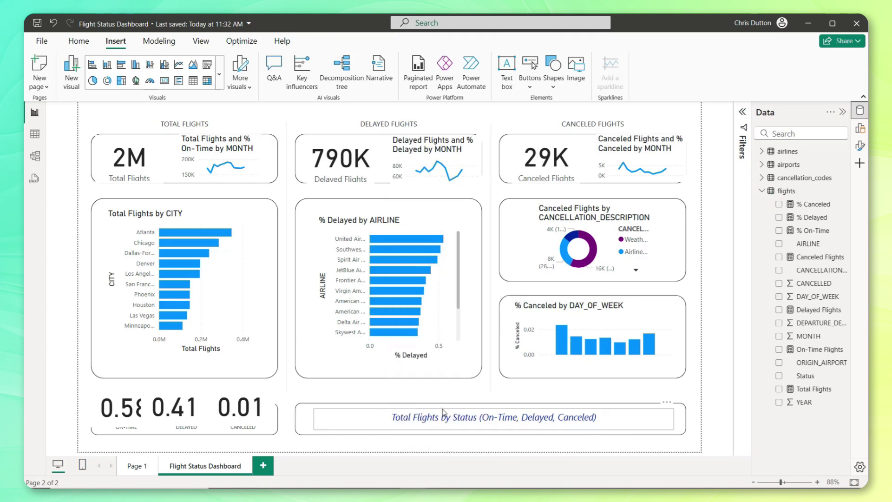
pyautogui.click(442, 411)
pyautogui.press('Escape')
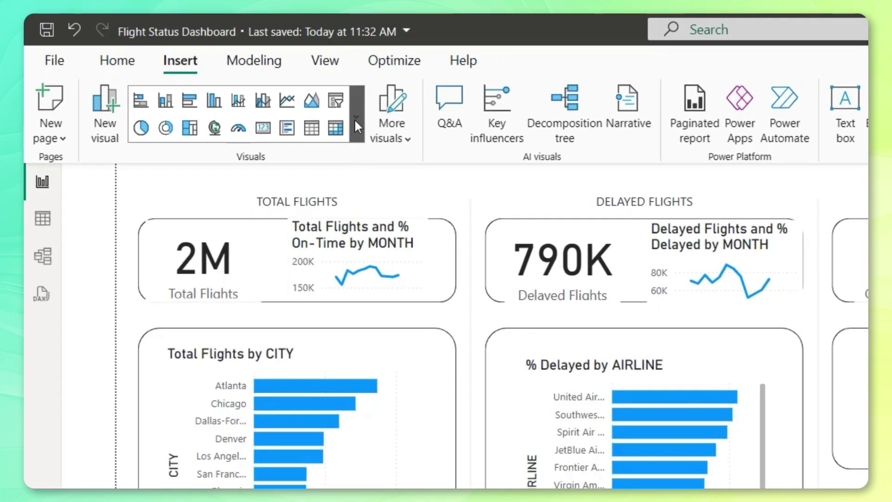
pyautogui.click(250, 83)
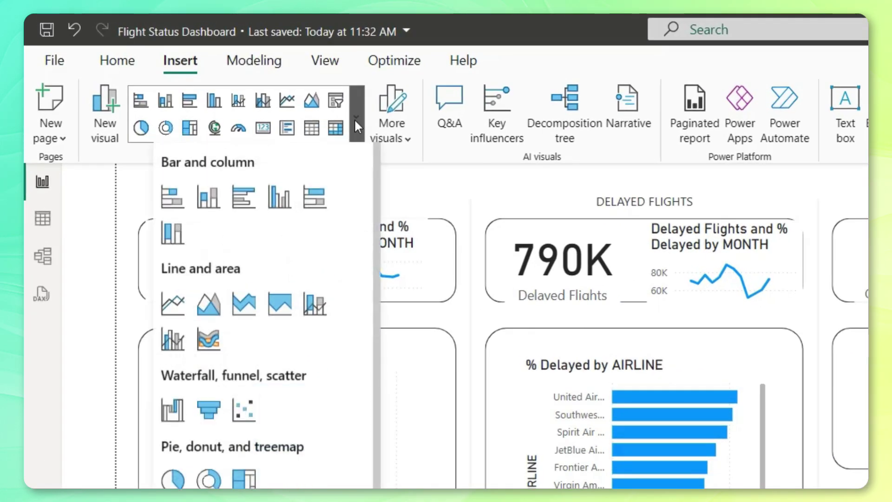
pyautogui.click(314, 199)
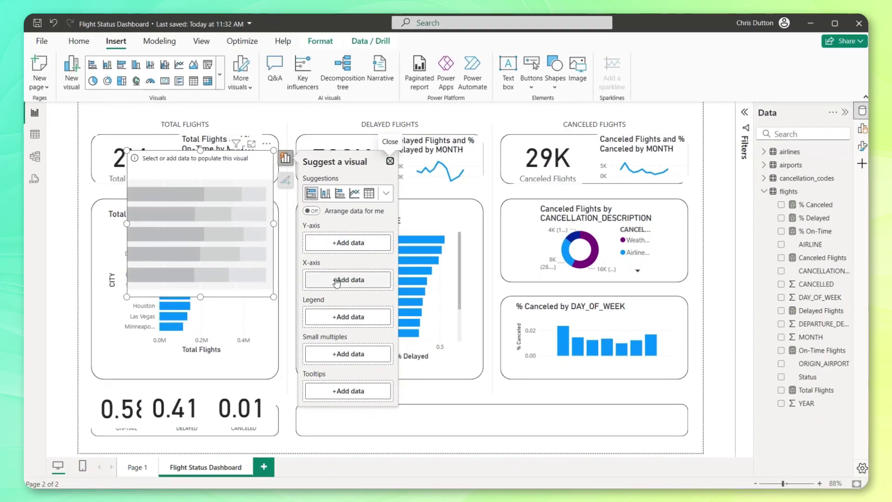
# - Add Total Flights as the bar value and Status as the legend
pyautogui.click(336, 280)
pyautogui.write('total')
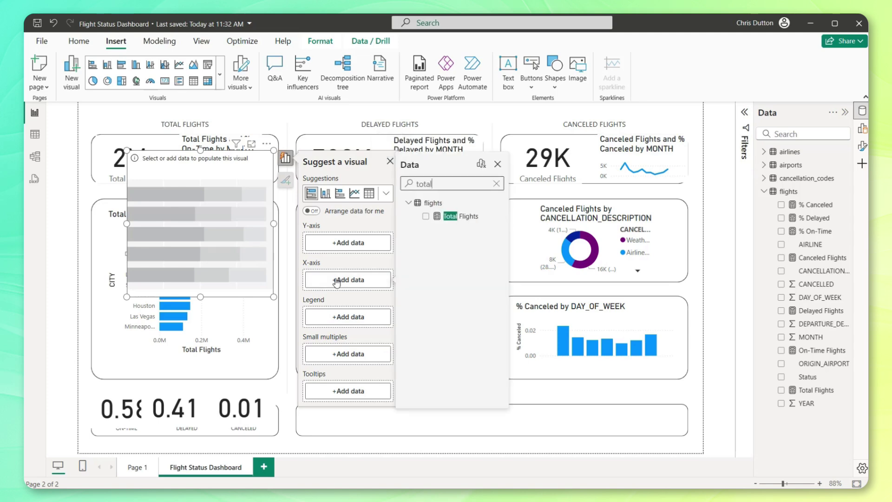
pyautogui.click(426, 217)
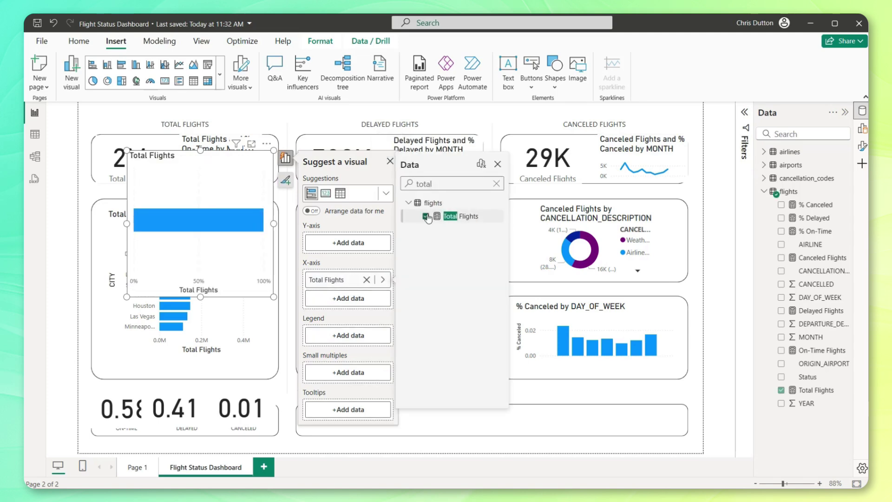
pyautogui.click(338, 340)
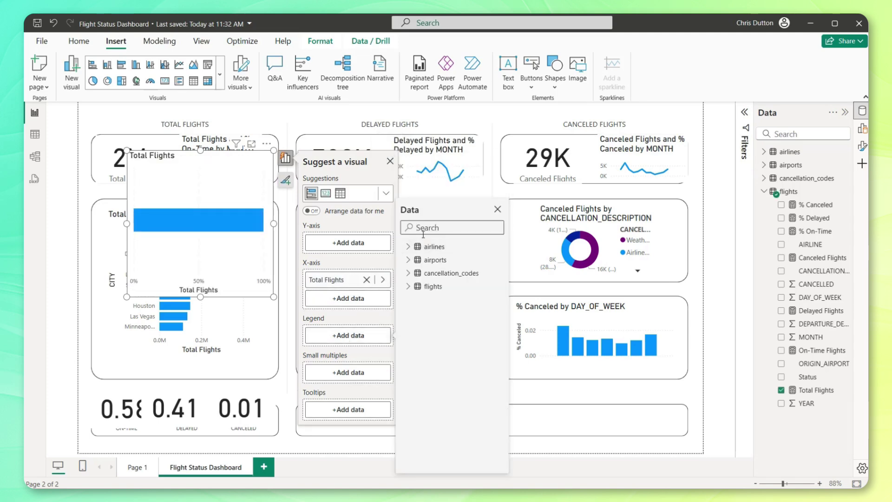
pyautogui.write('statu')
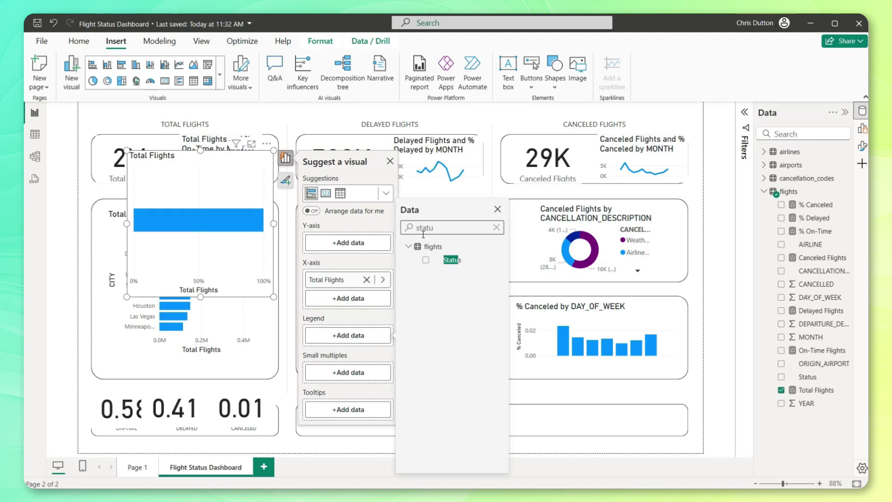
pyautogui.click(426, 260)
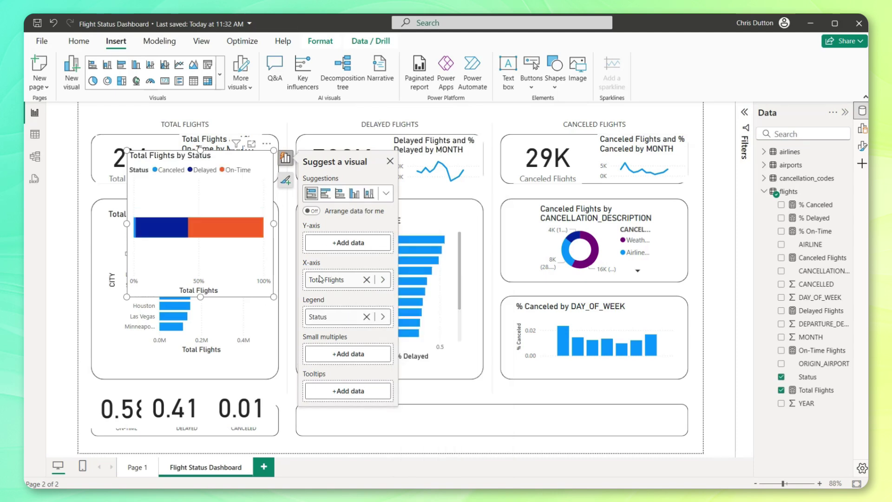
# - Resize and move the status bar to fill the empty bottom-right slot
pyautogui.moveTo(273, 296); pyautogui.dragTo(531, 209)
pyautogui.moveTo(403, 170); pyautogui.dragTo(525, 380)
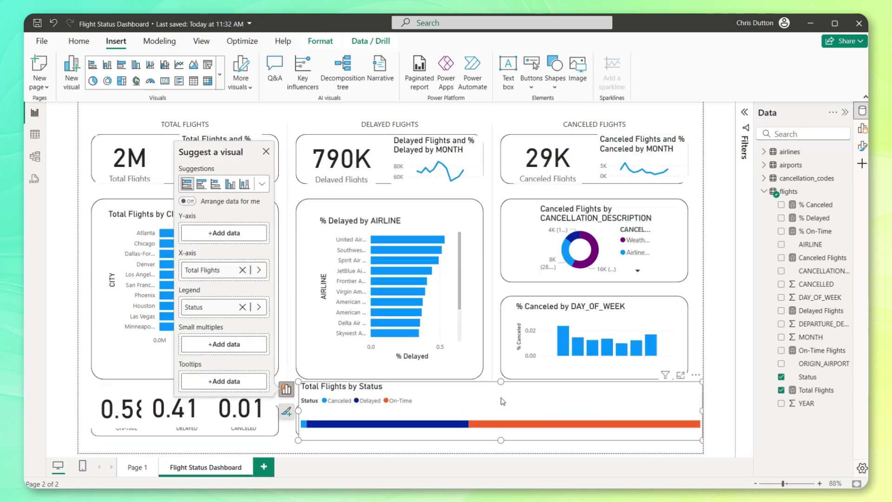
pyautogui.moveTo(501, 382); pyautogui.dragTo(497, 398)
pyautogui.moveTo(702, 419); pyautogui.dragTo(684, 420)
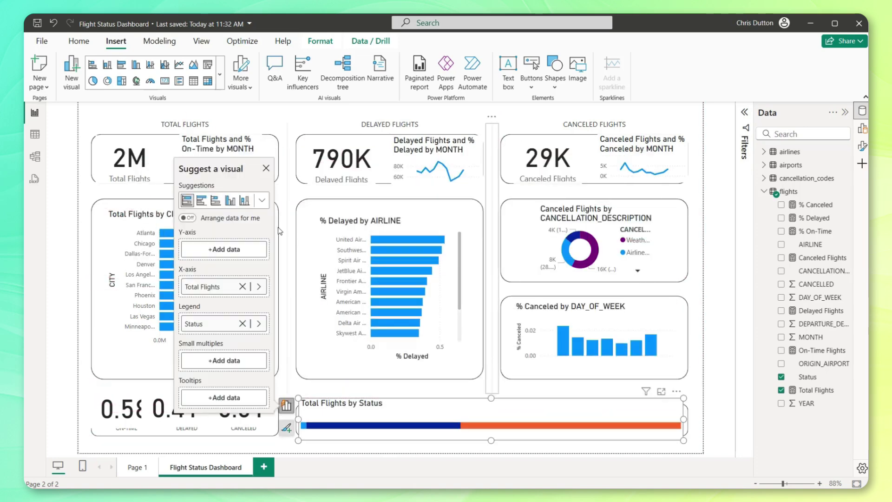
# - Close Suggest a visual and cross-filter the dashboard by the Atlanta city bar
pyautogui.click(267, 170)
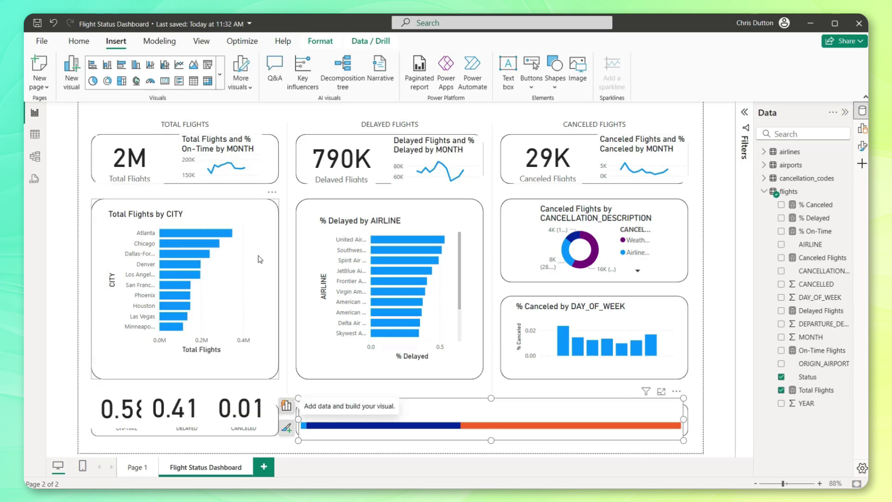
pyautogui.moveTo(203, 238)
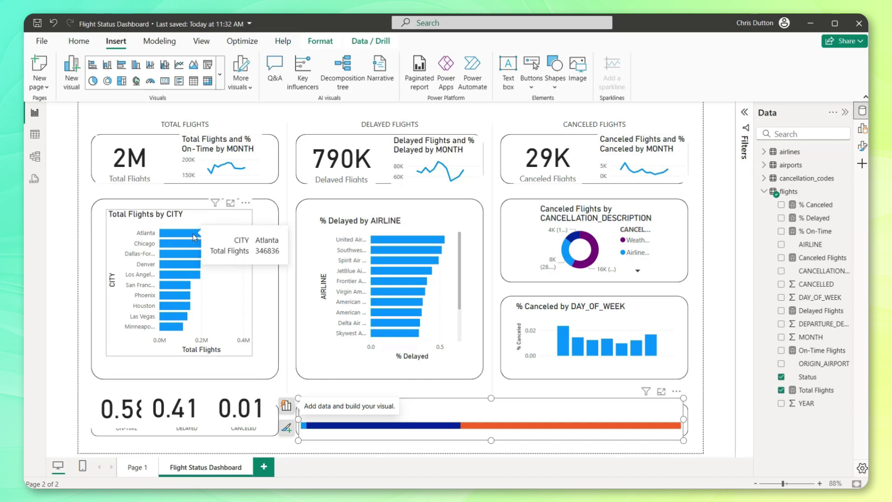
pyautogui.click(194, 237)
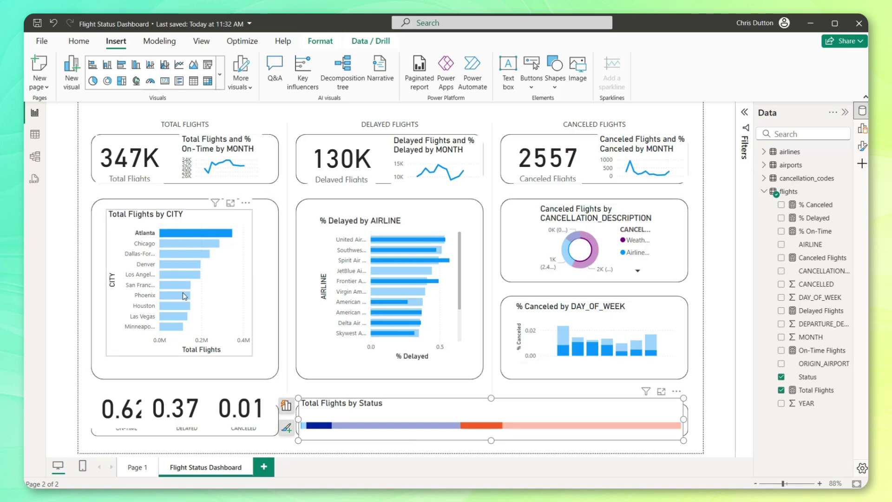
pyautogui.moveTo(185, 296)
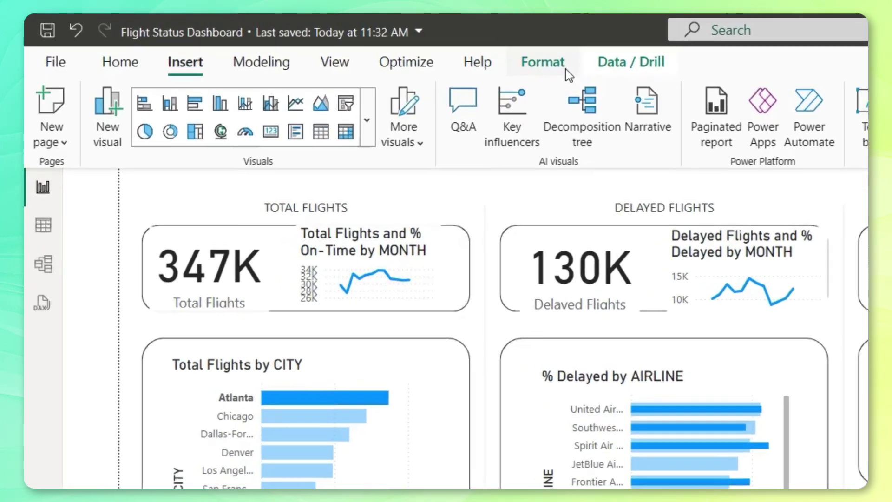
# - In Edit interactions, set the CITY chart to Filter the airline, donut, day-of-week and status charts
pyautogui.click(320, 41)
pyautogui.click(61, 117)
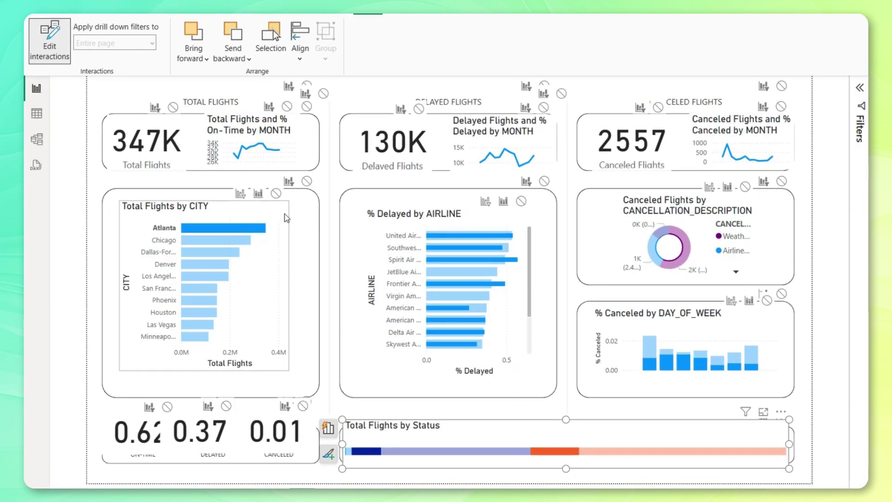
pyautogui.click(286, 218)
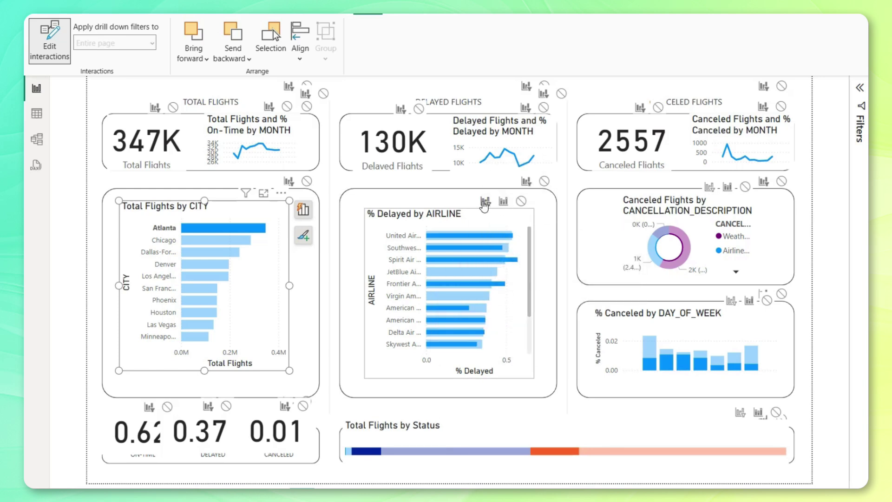
pyautogui.click(485, 202)
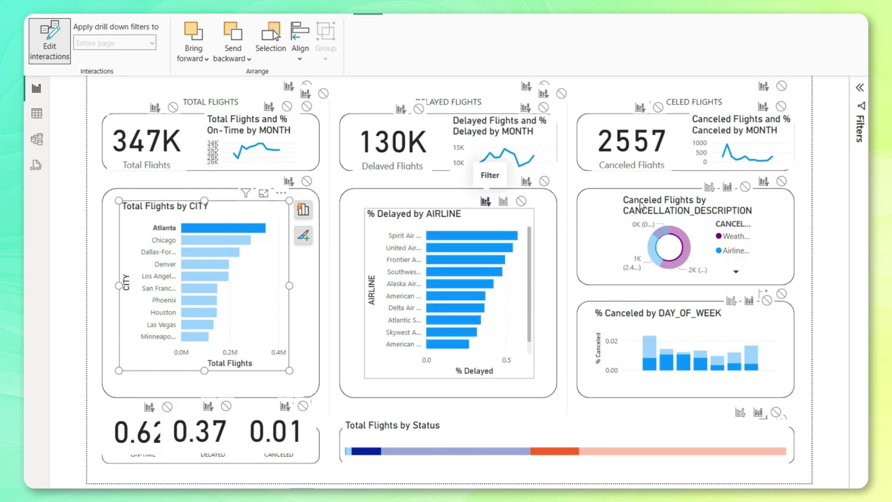
pyautogui.click(710, 187)
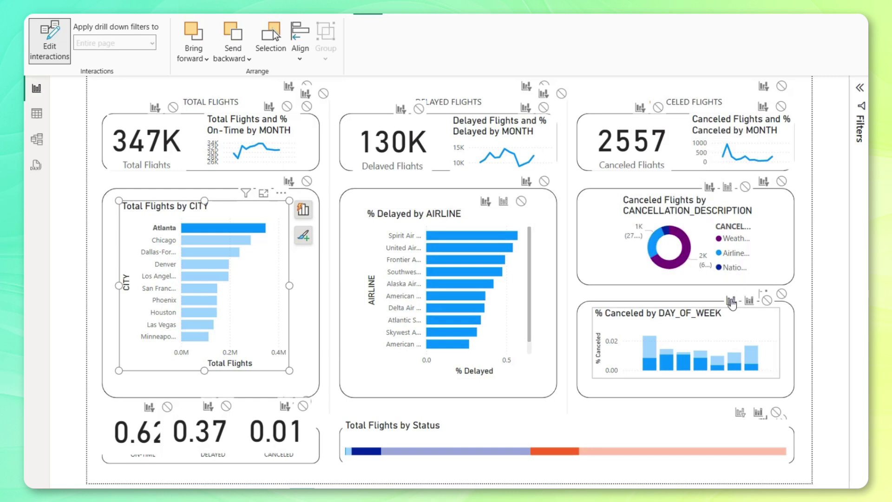
pyautogui.click(731, 300)
pyautogui.click(740, 412)
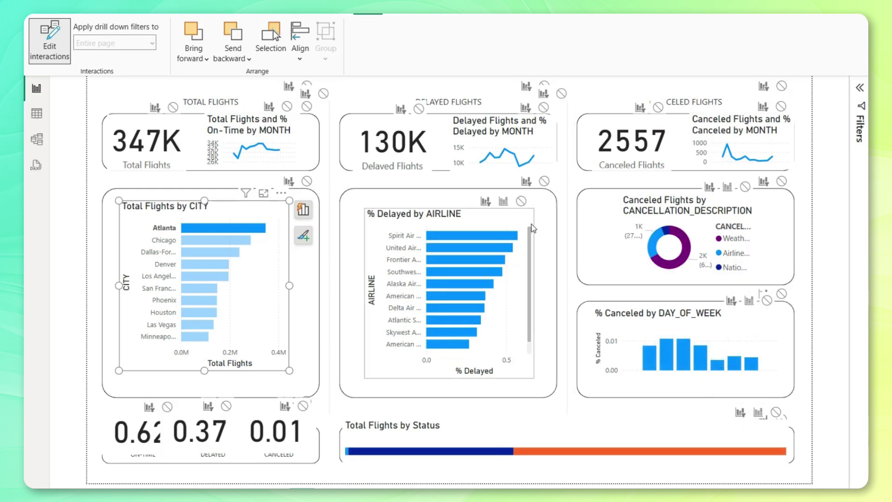
# - Set the cancellation donut to None for the on-time, delayed and canceled rate cards
pyautogui.click(537, 229)
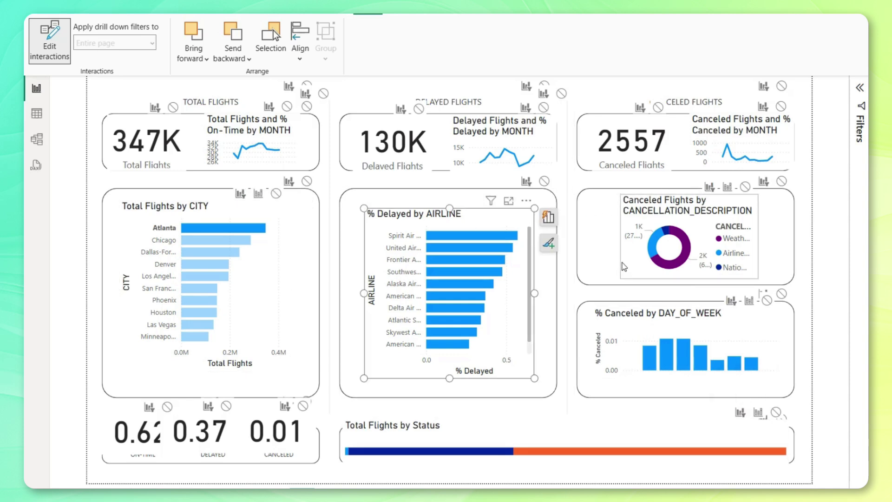
pyautogui.click(624, 266)
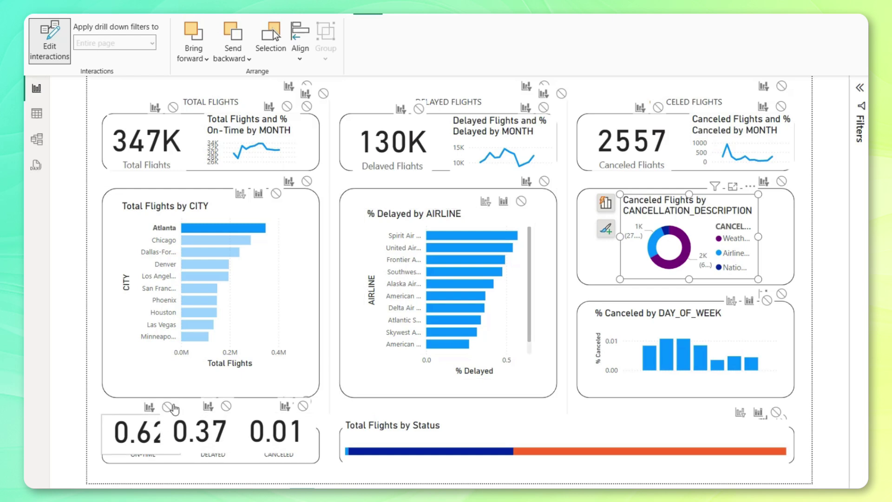
pyautogui.click(167, 407)
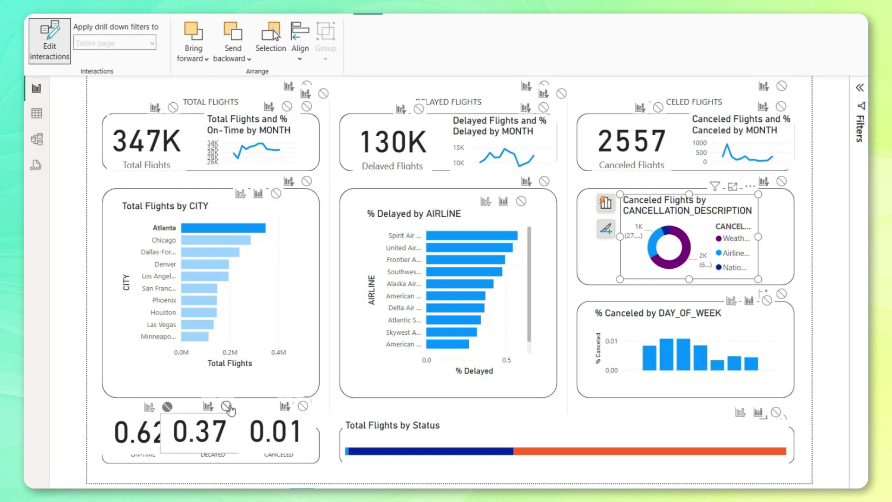
pyautogui.click(226, 406)
pyautogui.click(303, 406)
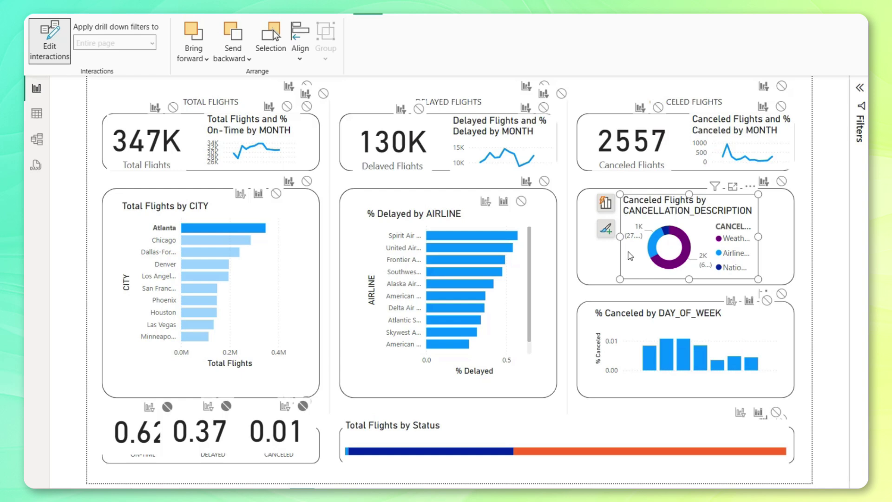
# - Turn off Edit interactions and deselect the donut chart
pyautogui.click(66, 52)
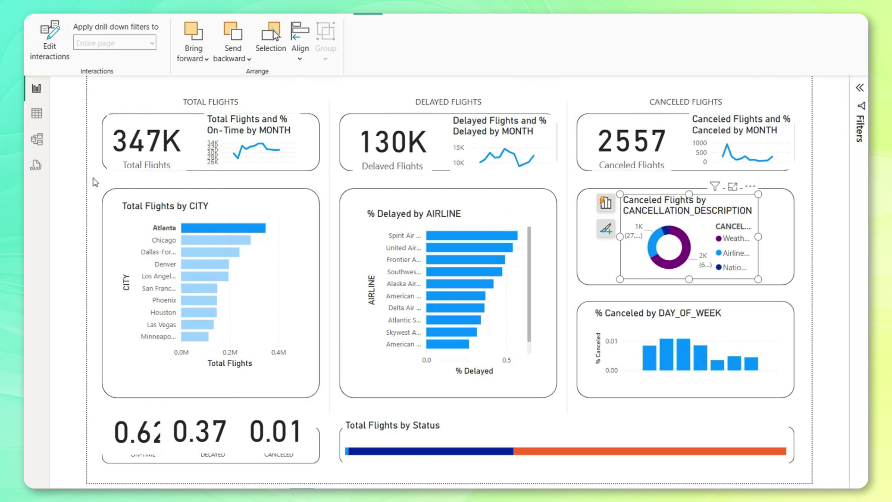
pyautogui.click(95, 200)
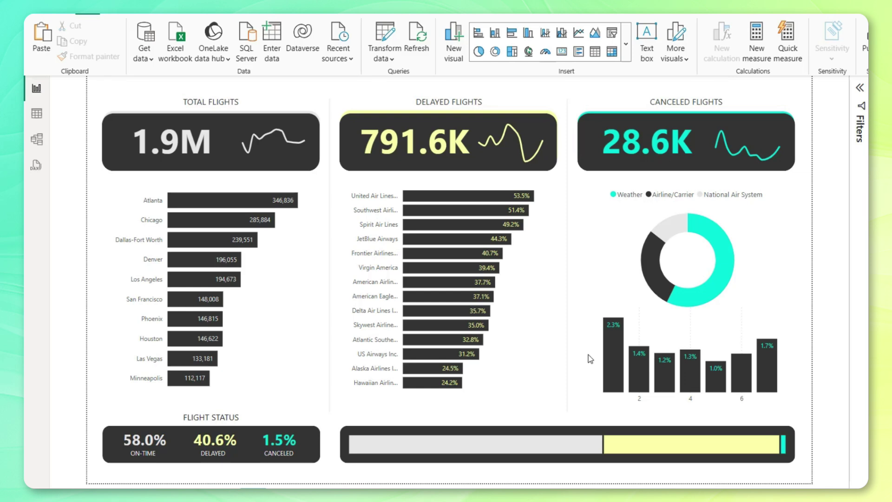
# - Cross-filter to Dallas-Fort Worth, then to the airline bar showing 37.1% delays
pyautogui.click(204, 243)
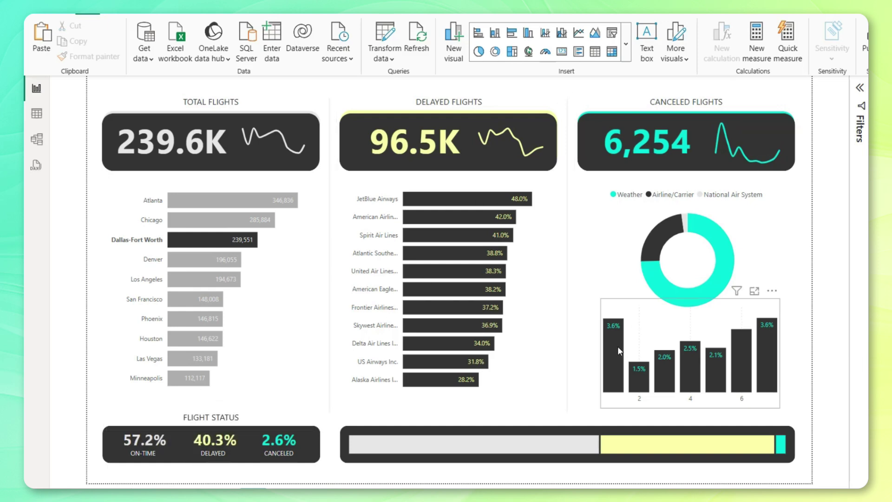
pyautogui.moveTo(617, 346)
pyautogui.moveTo(768, 336)
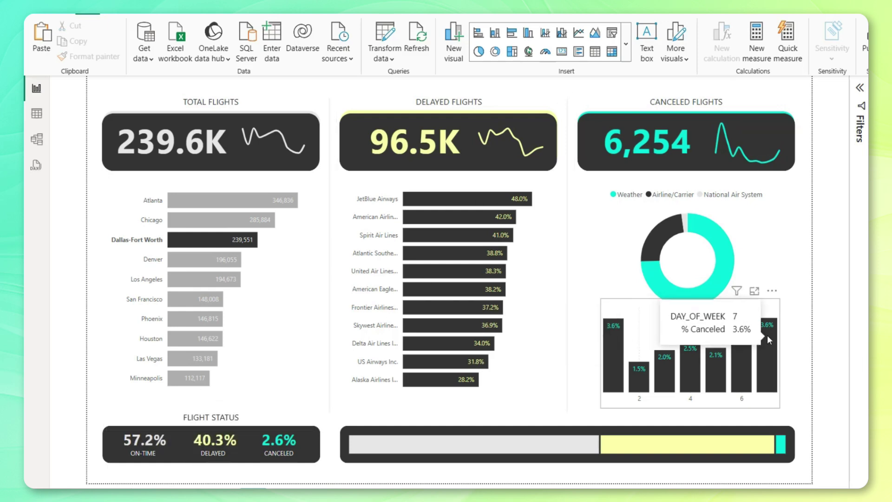
pyautogui.moveTo(728, 260)
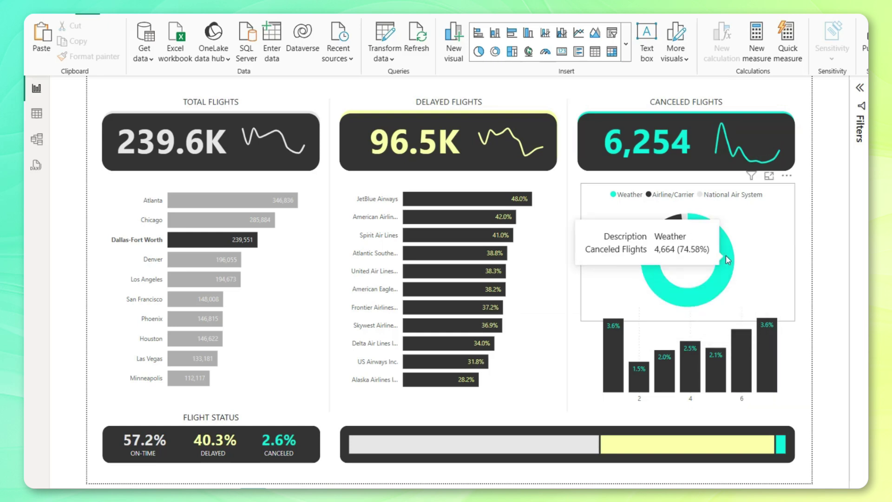
pyautogui.click(431, 295)
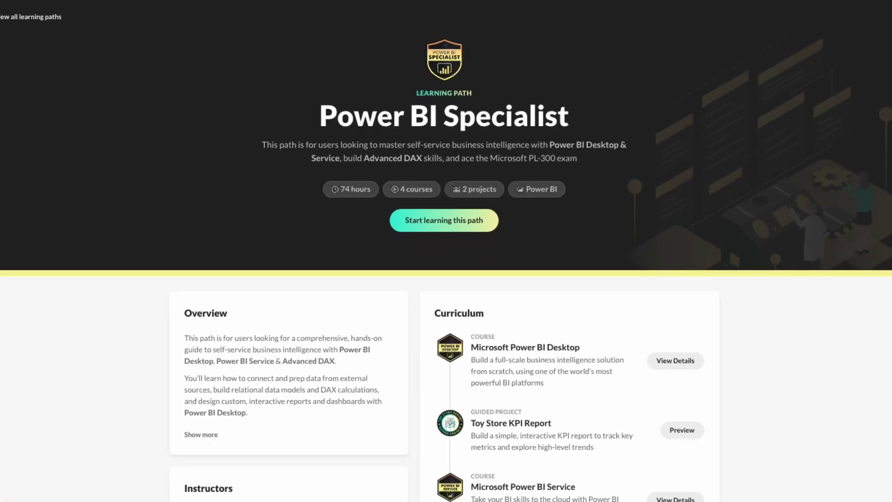
# - Scroll the Maven Analytics Power BI learning path page down to its four-course, two-project curriculum
pyautogui.scroll(-5, 671, 110)
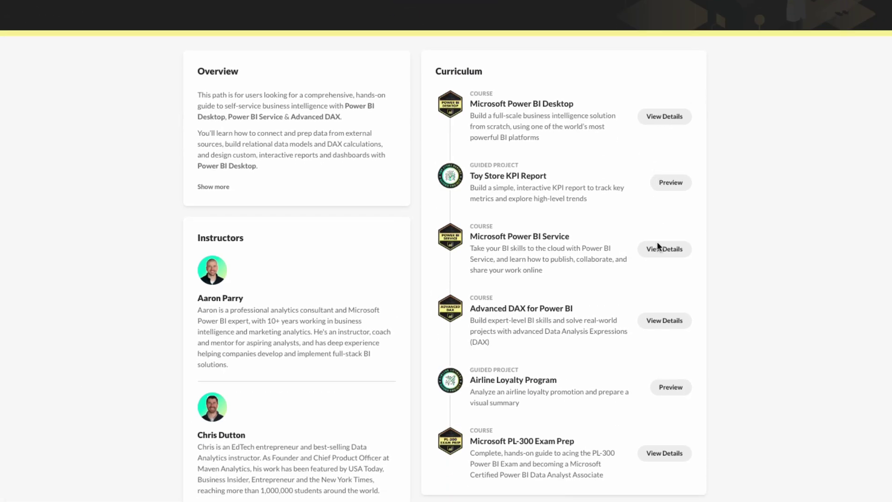